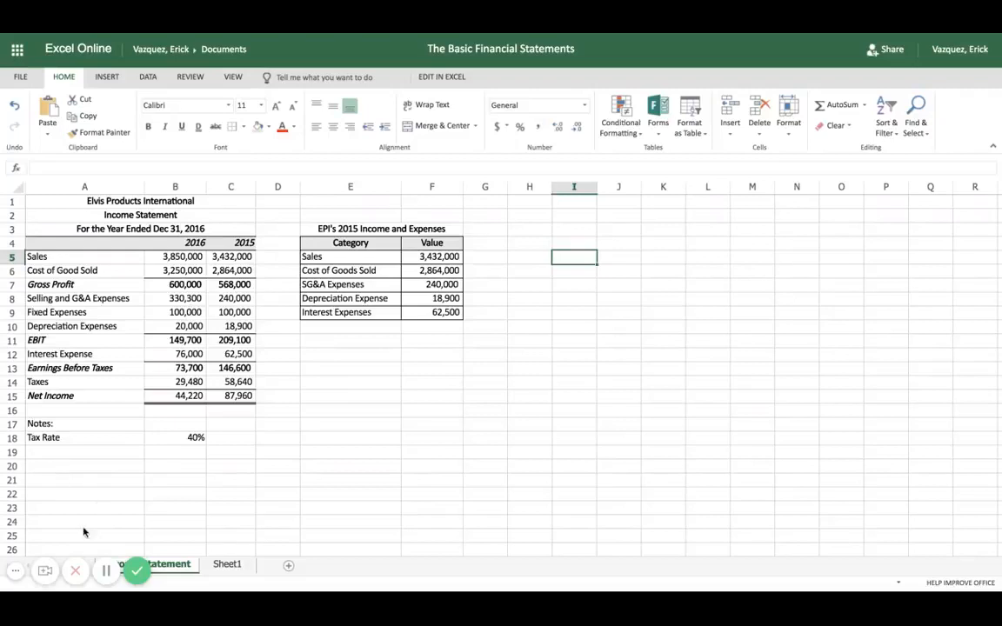
# On Sheet1, enter the company title "Elvis Products International" in cell A1
pyautogui.click(16, 571)
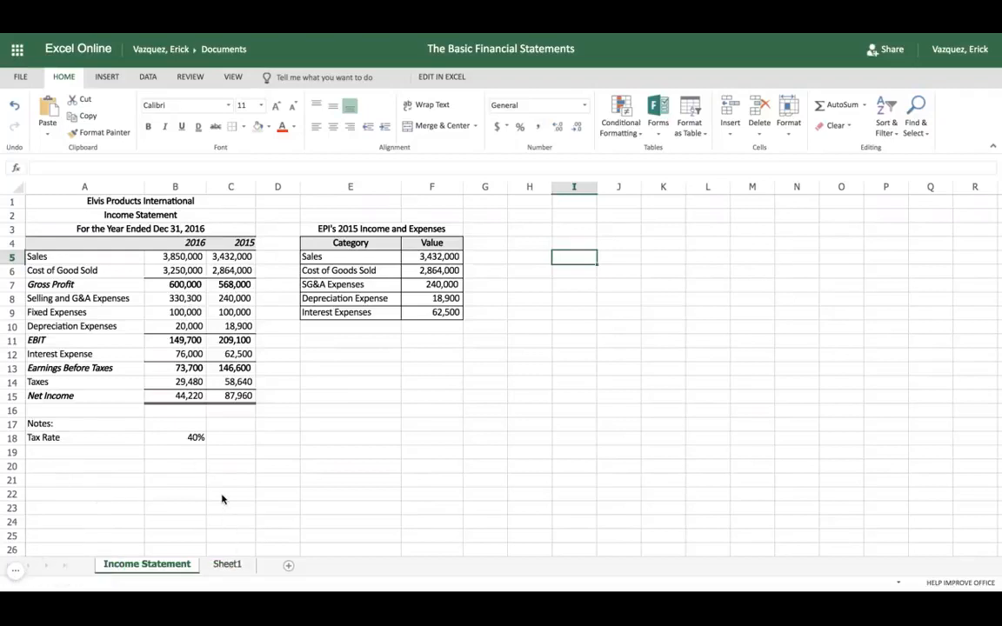
pyautogui.click(226, 567)
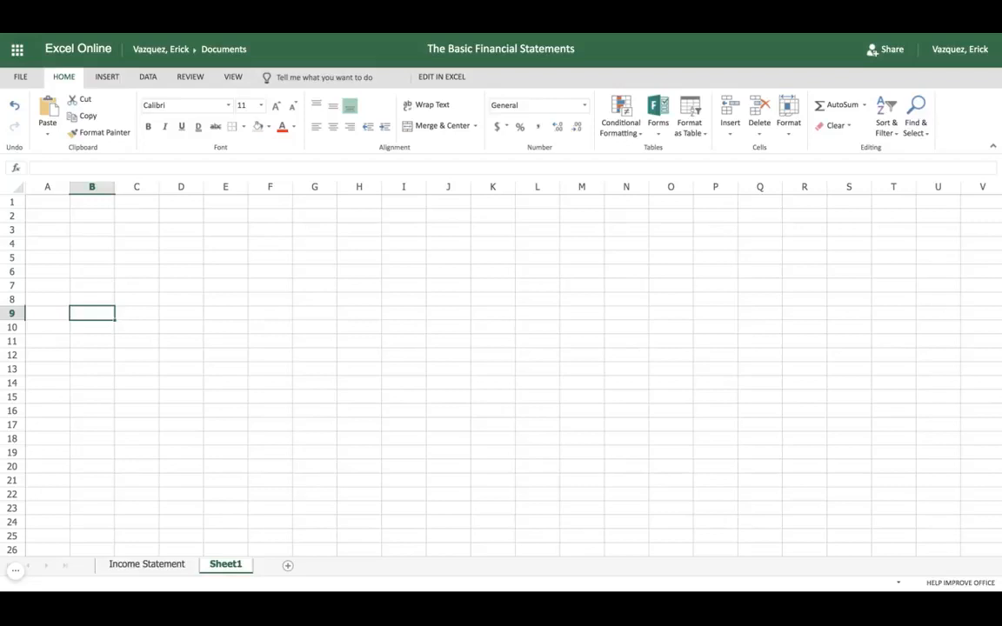
pyautogui.click(48, 204)
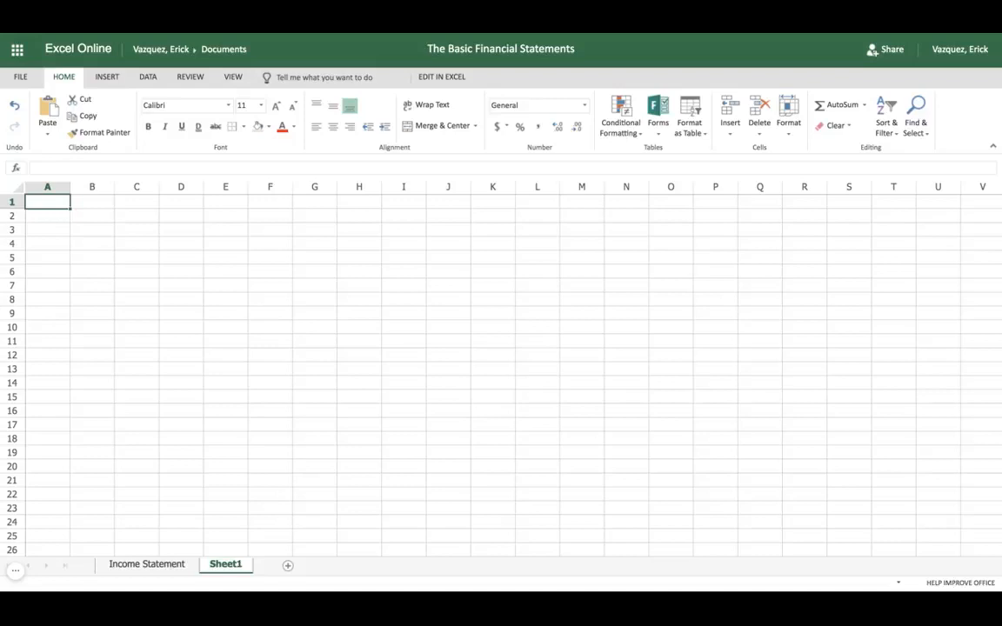
pyautogui.write('Elvis ')
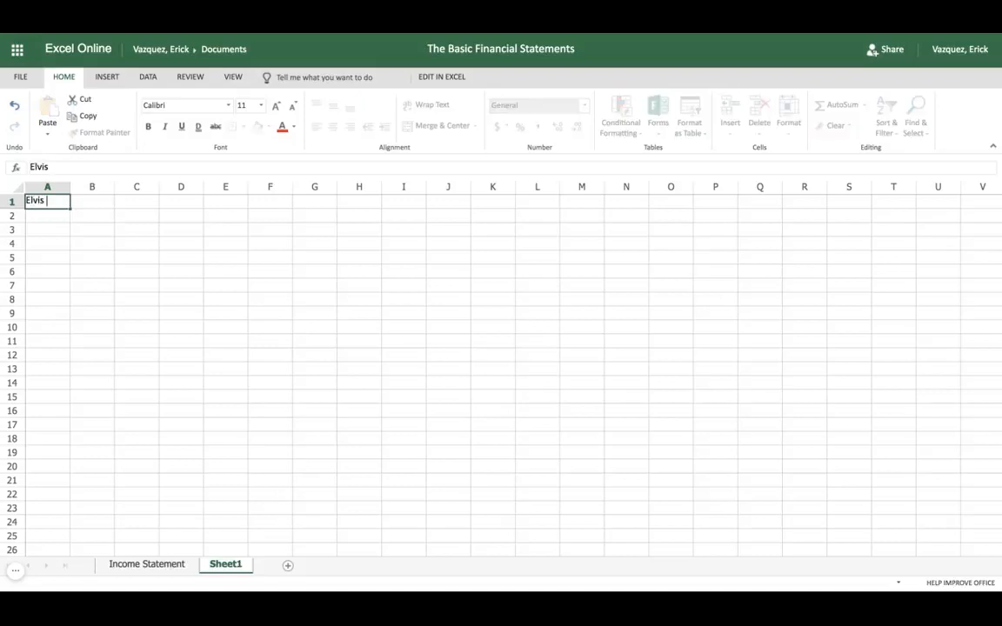
pyautogui.write('Products Intern')
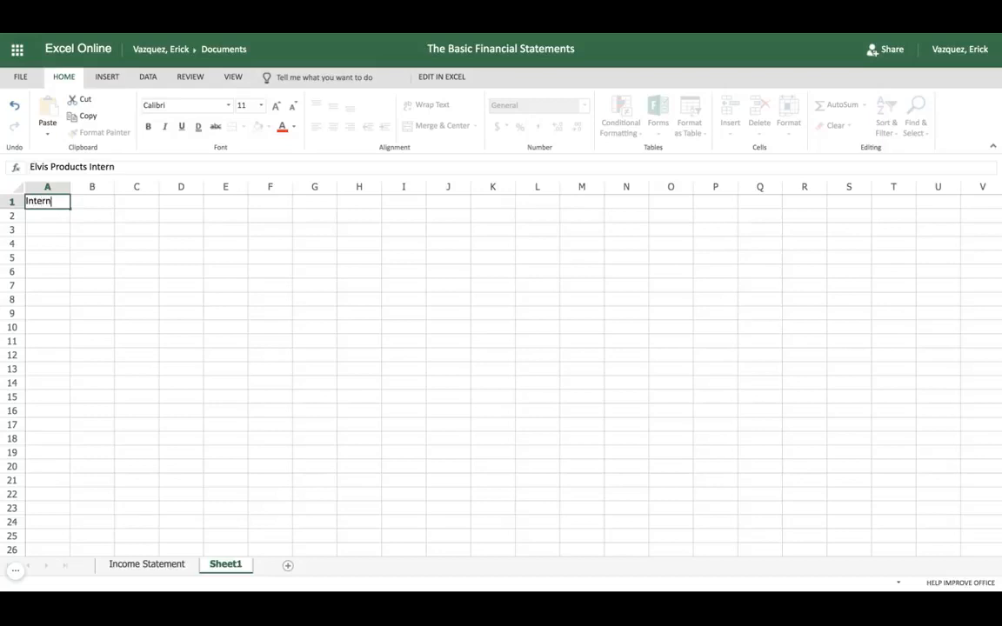
pyautogui.write('ational')
pyautogui.press('Return')
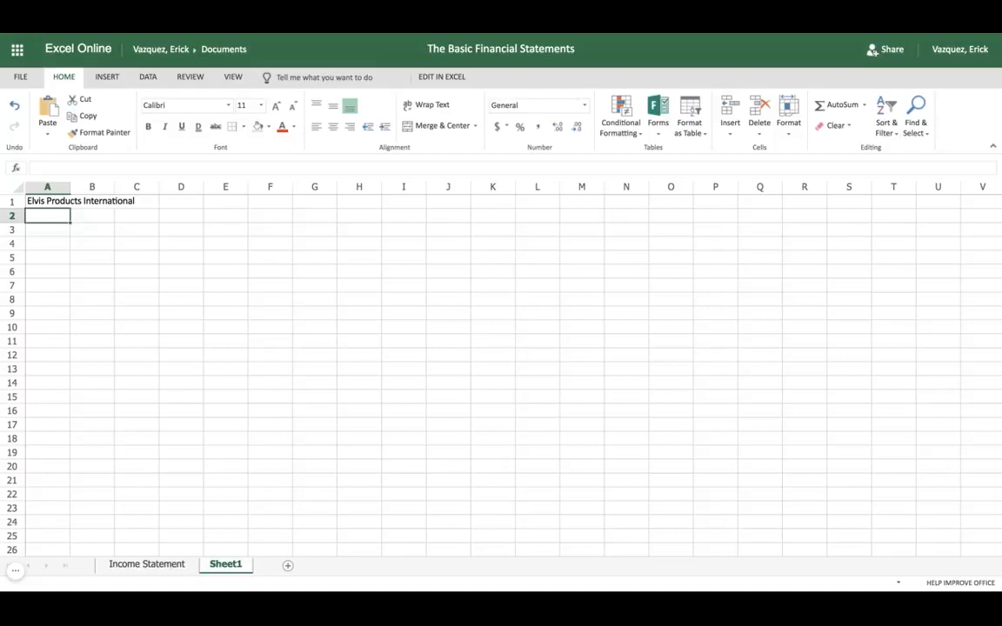
# Enter the statement title "Income Statement" in cell A2
pyautogui.write('Income Sta')
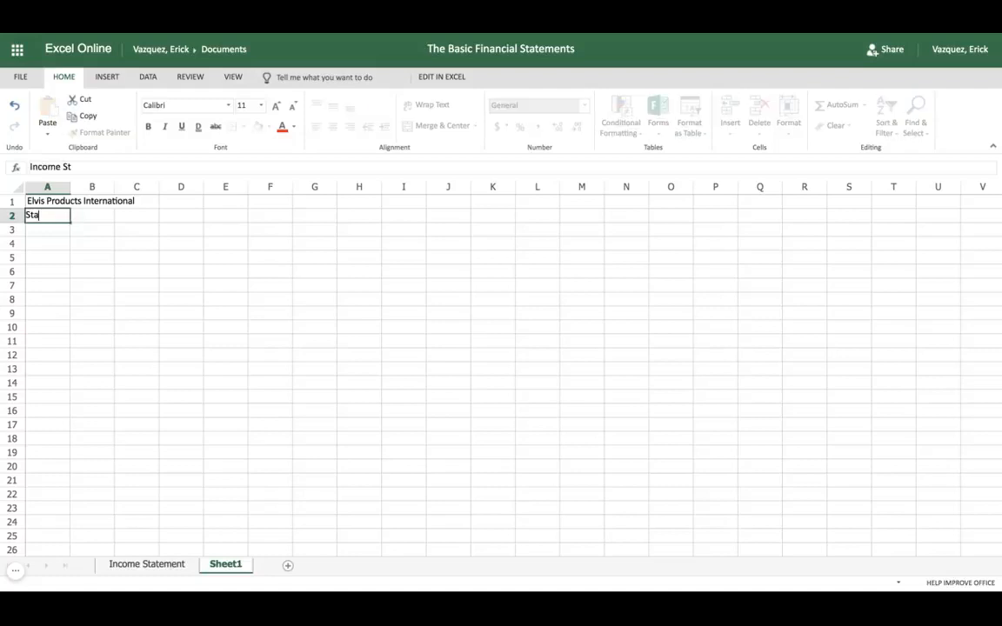
pyautogui.write('tement')
pyautogui.press('Return')
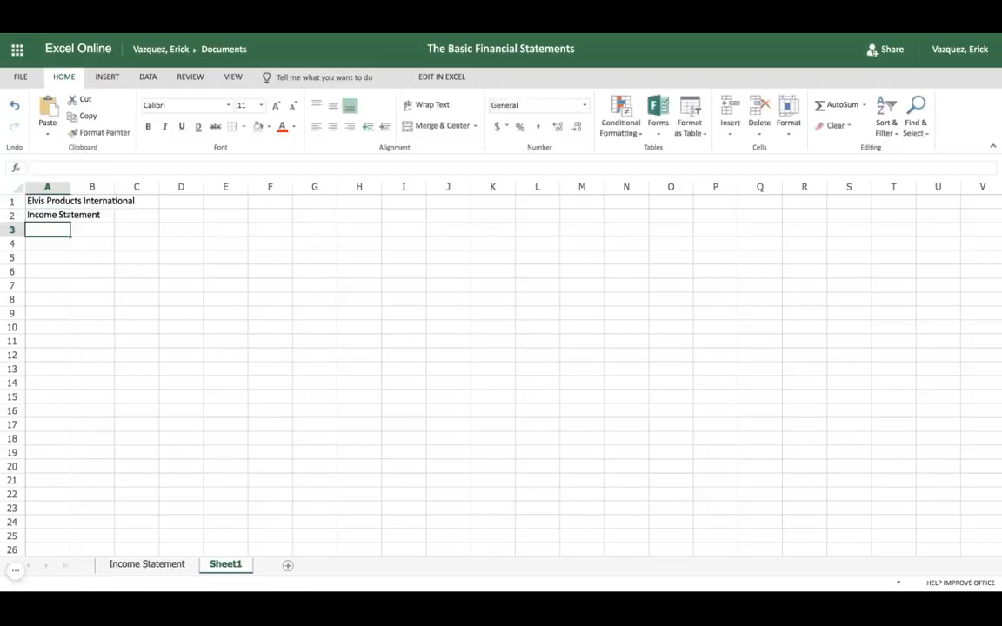
# Enter the period line "For the Year Ended Dec. 31, 2016" in cell A3
pyautogui.write('For the Year')
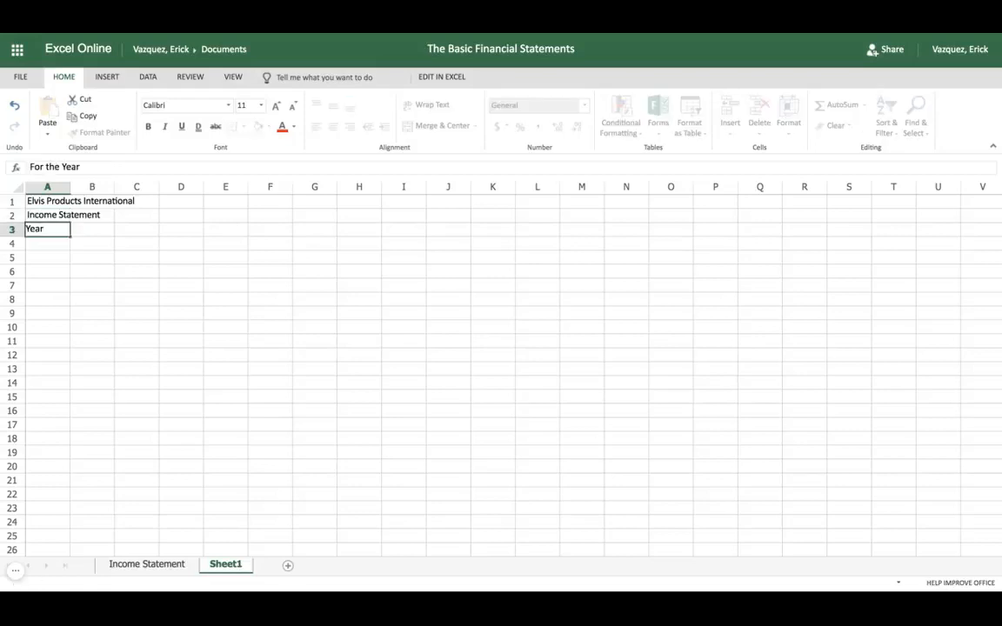
pyautogui.write(' ENd')
pyautogui.press('BackSpace')
pyautogui.press('BackSpace')
pyautogui.write('nded Dec. 31,')
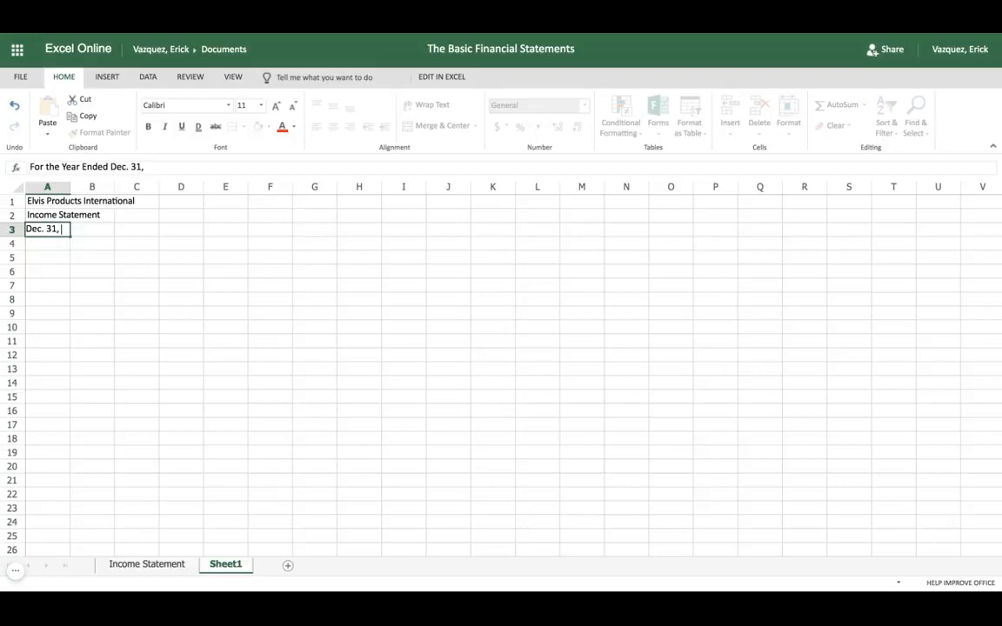
pyautogui.write(' 2016')
pyautogui.press('Return')
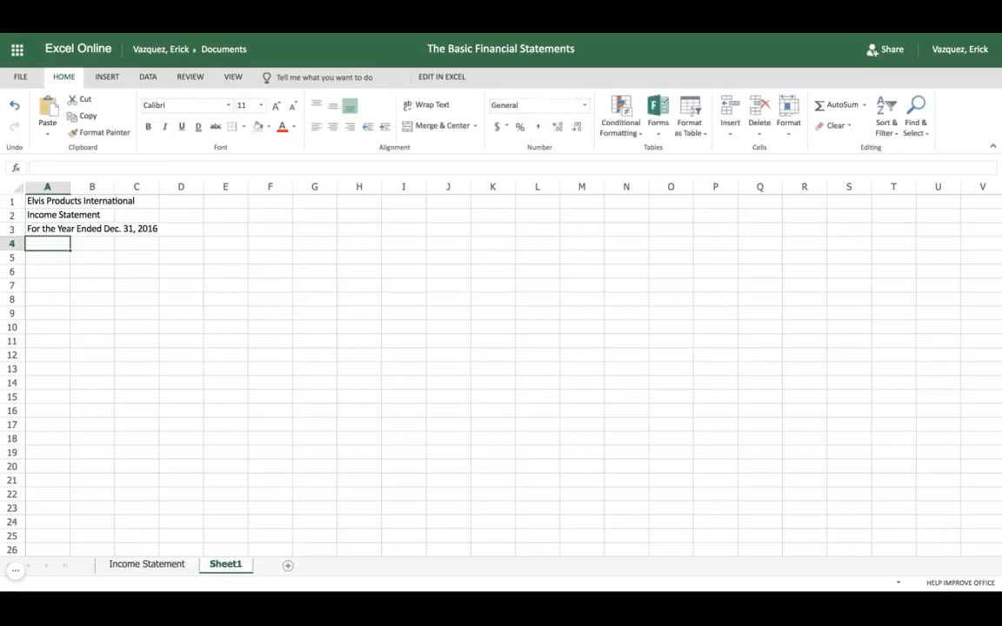
# Merge the three title rows across columns A to C with Merge Across and center their text
pyautogui.click(66, 201)
pyautogui.hotkey('shift', 'Right')
pyautogui.hotkey('shift', 'Right')
pyautogui.hotkey('shift', 'Down')
pyautogui.hotkey('shift', 'Down')
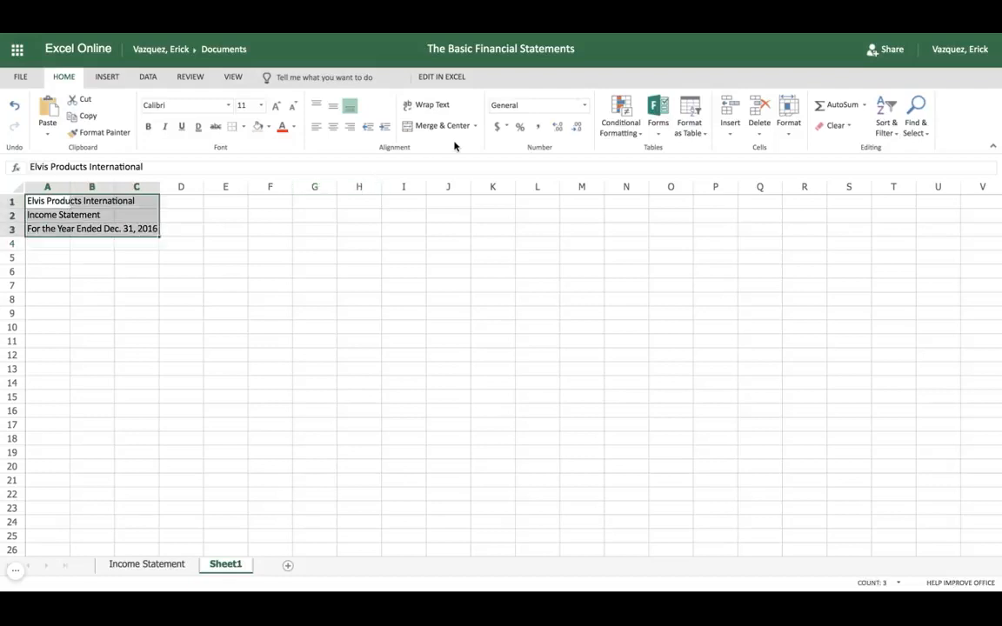
pyautogui.click(475, 129)
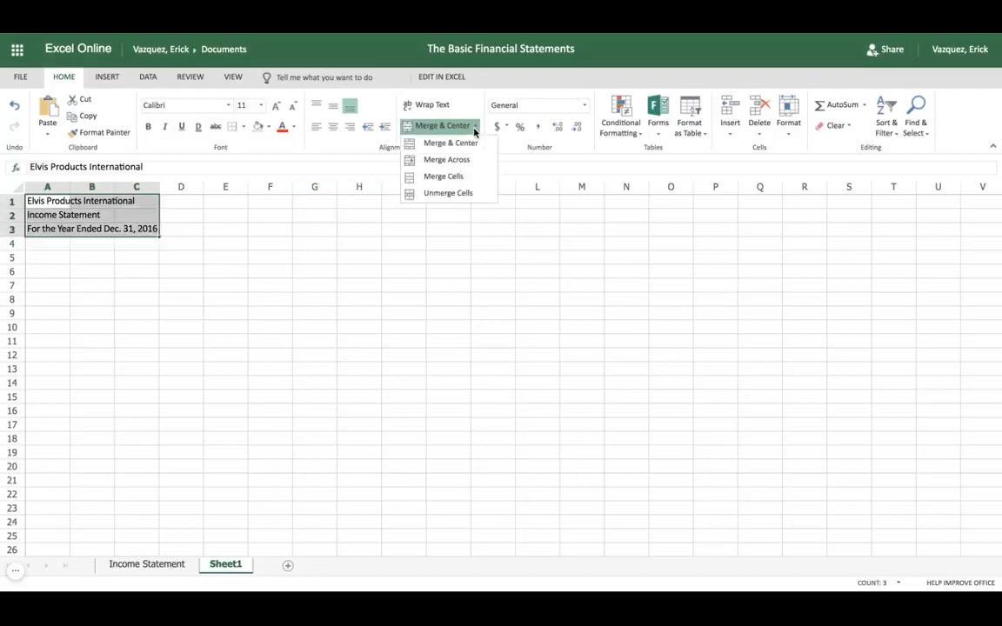
pyautogui.click(470, 159)
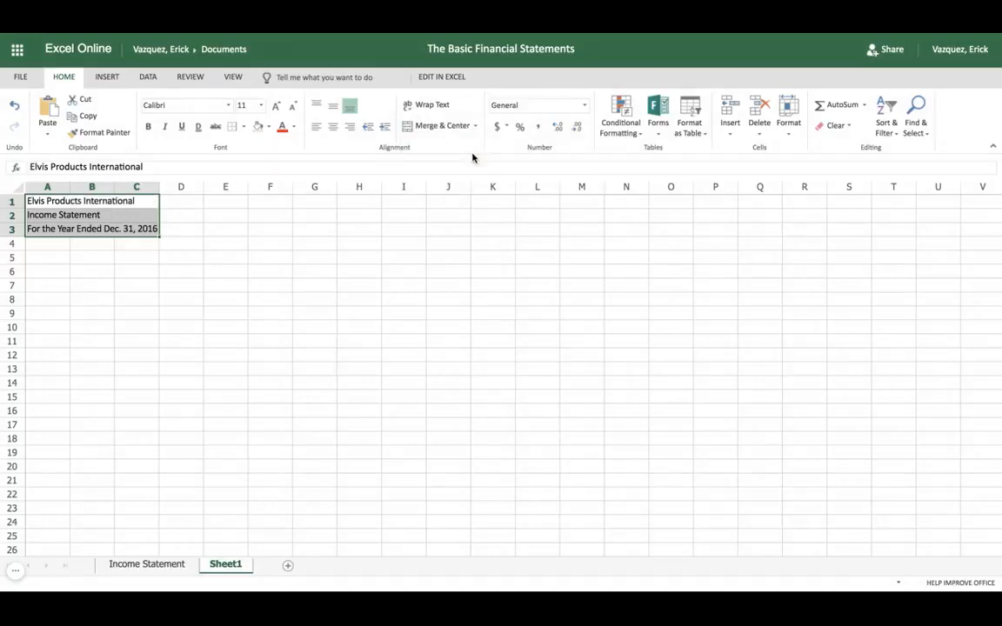
pyautogui.click(333, 129)
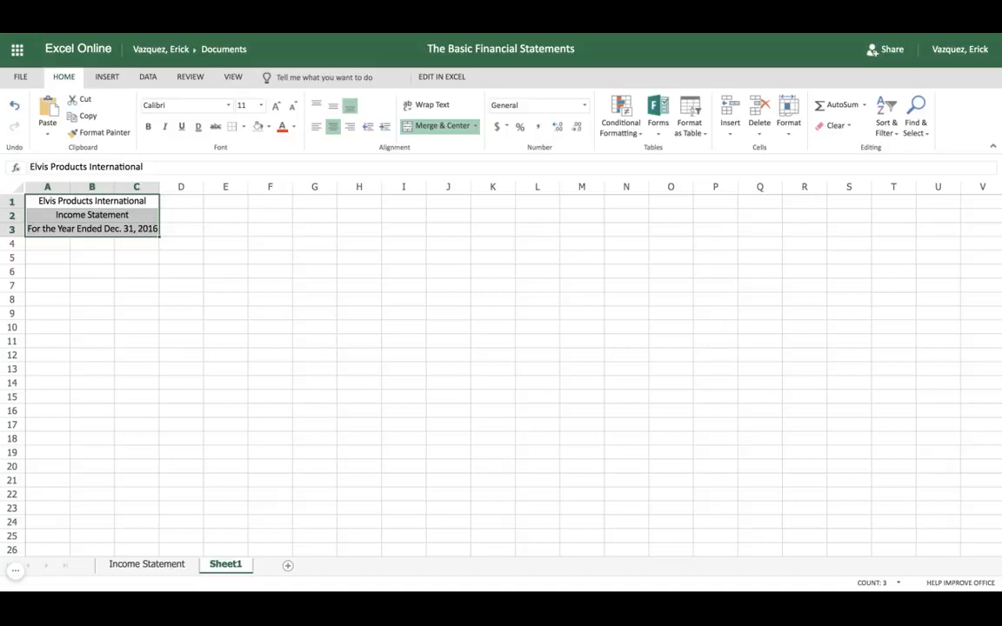
# Enter the year headings 2016 in cell B4 and 2015 in cell C4
pyautogui.click(94, 245)
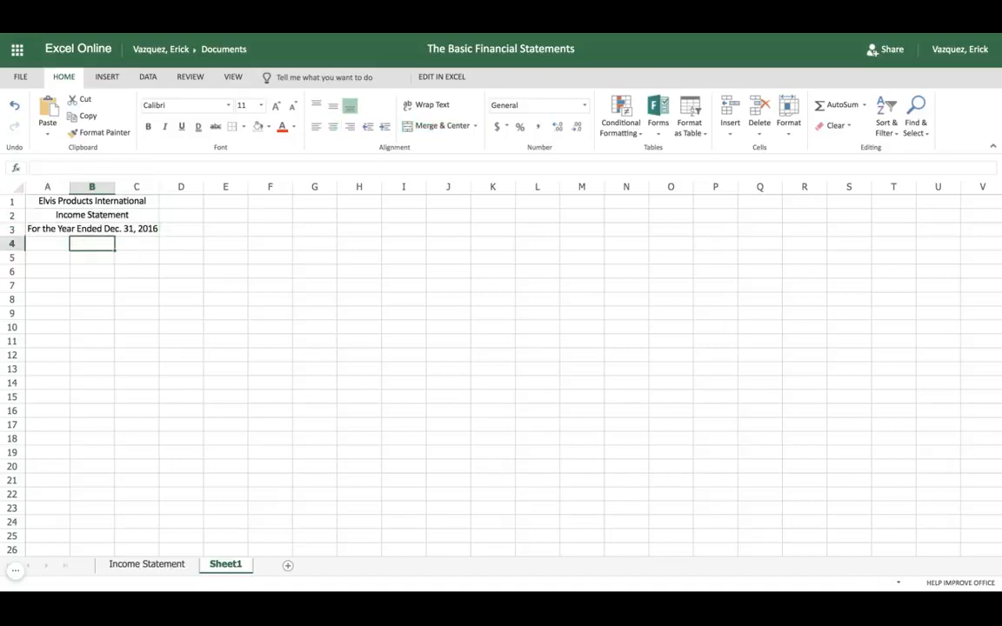
pyautogui.write('20')
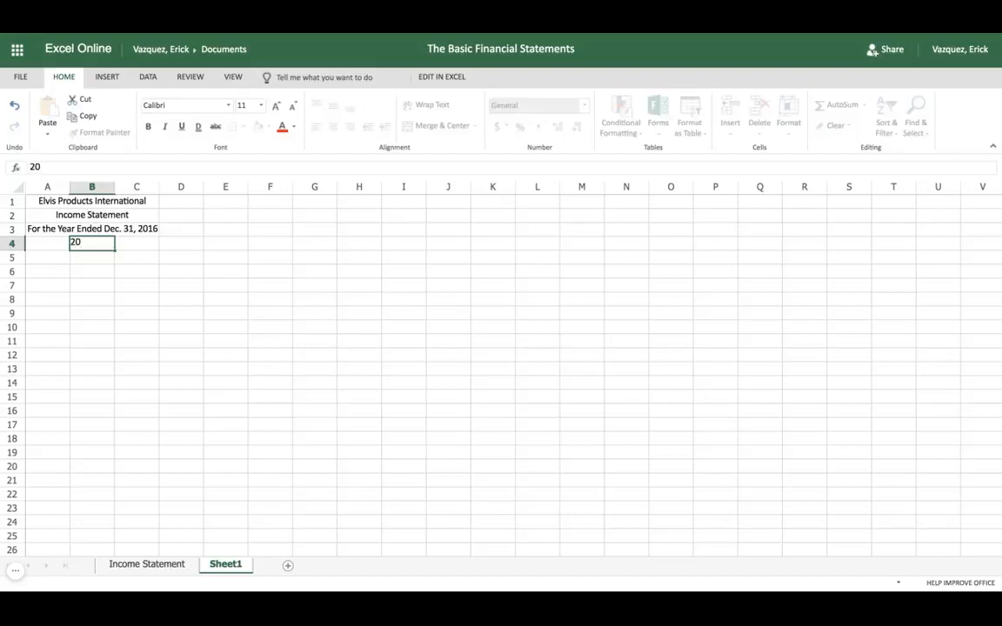
pyautogui.write('16')
pyautogui.press('Tab')
pyautogui.write('2015')
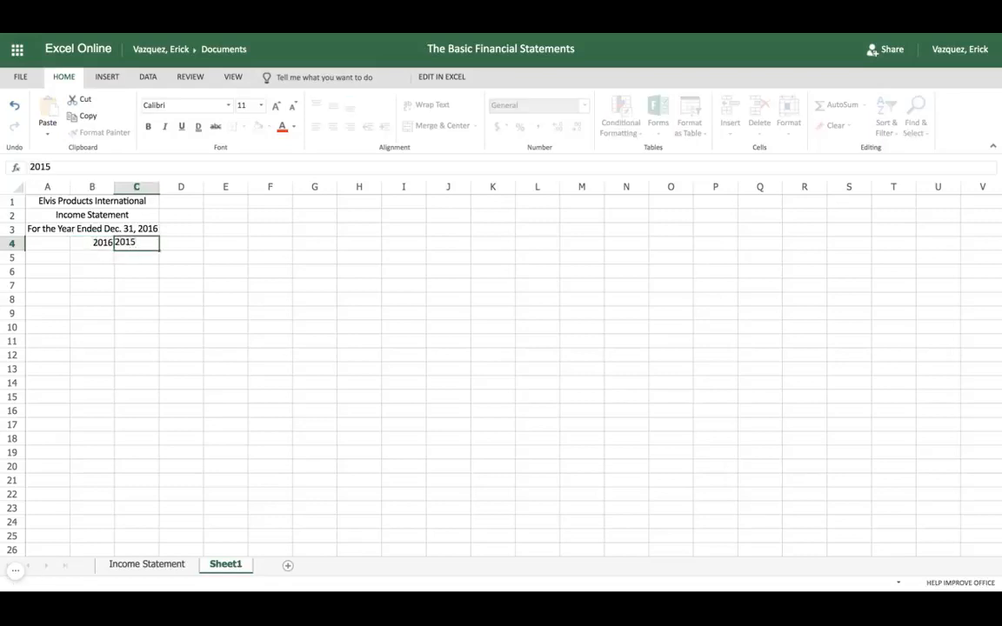
pyautogui.press('Return')
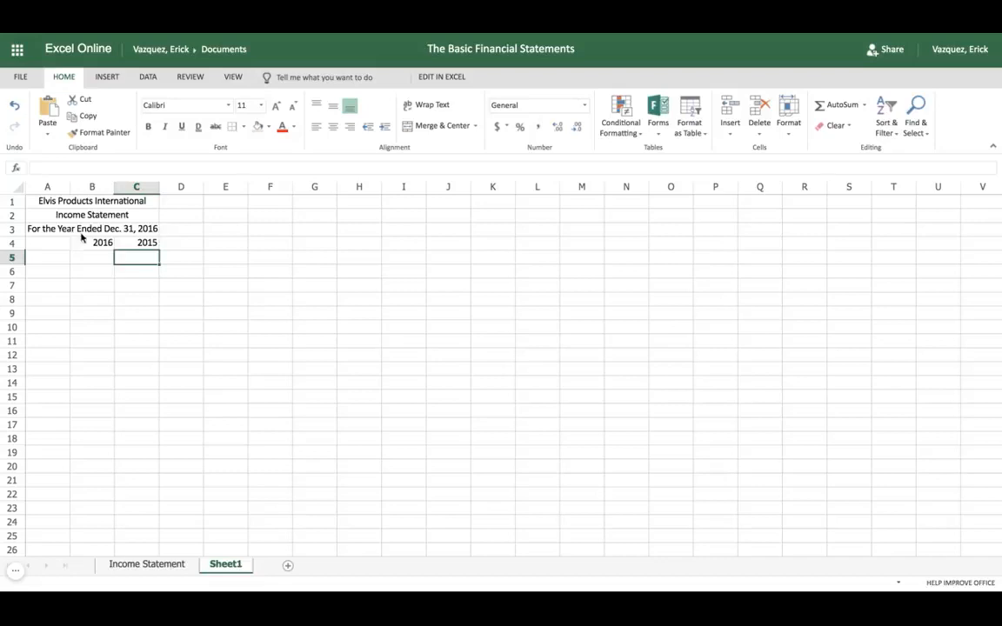
# Apply a top and bottom border to the year heading row, cells A4 to C4
pyautogui.moveTo(57, 244); pyautogui.dragTo(92, 243)
pyautogui.hotkey('shift', 'Right')
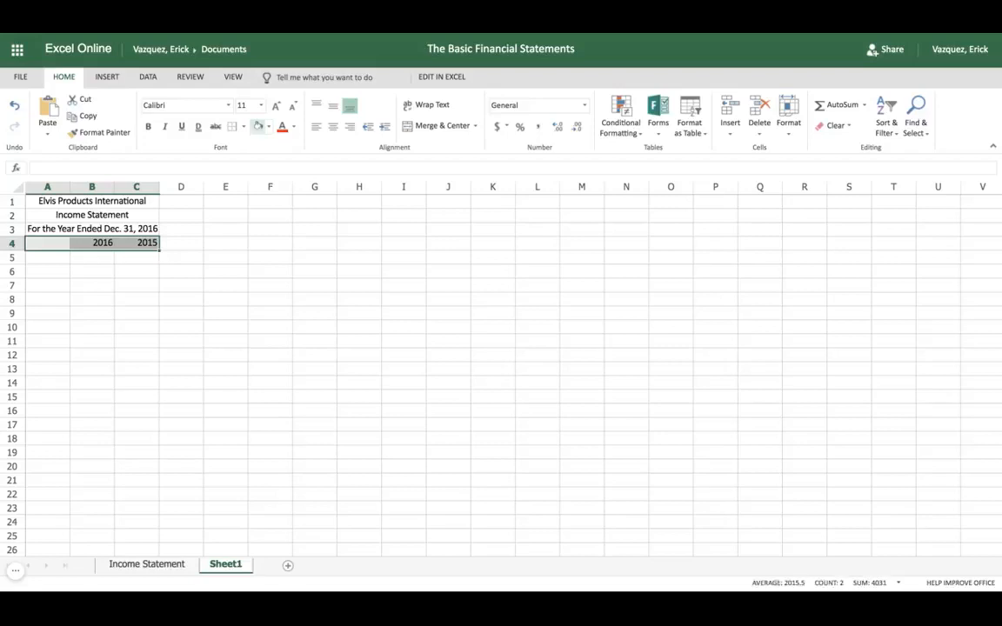
pyautogui.click(245, 127)
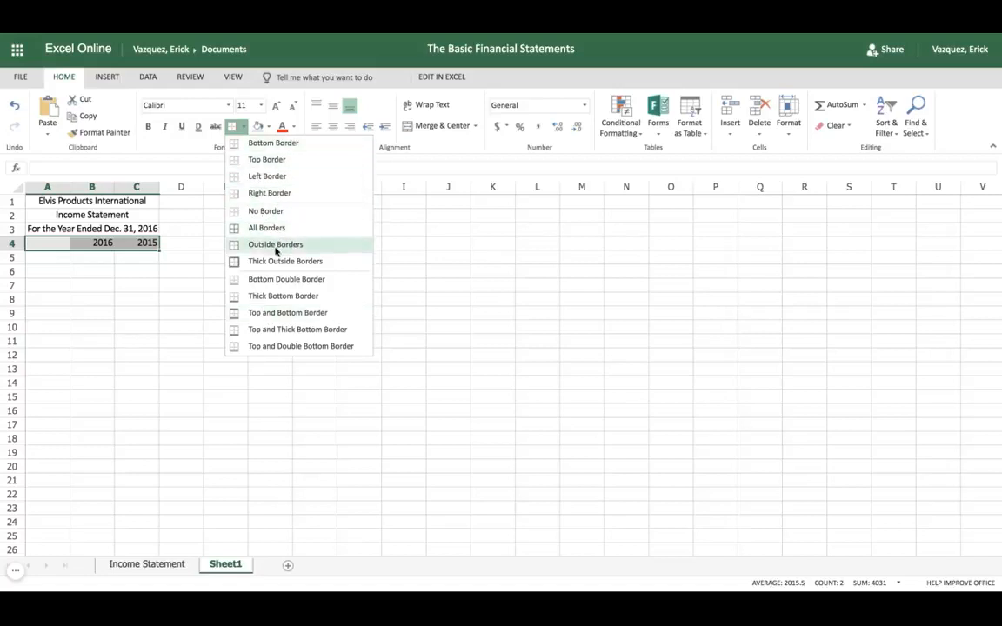
pyautogui.click(271, 312)
pyautogui.click(181, 285)
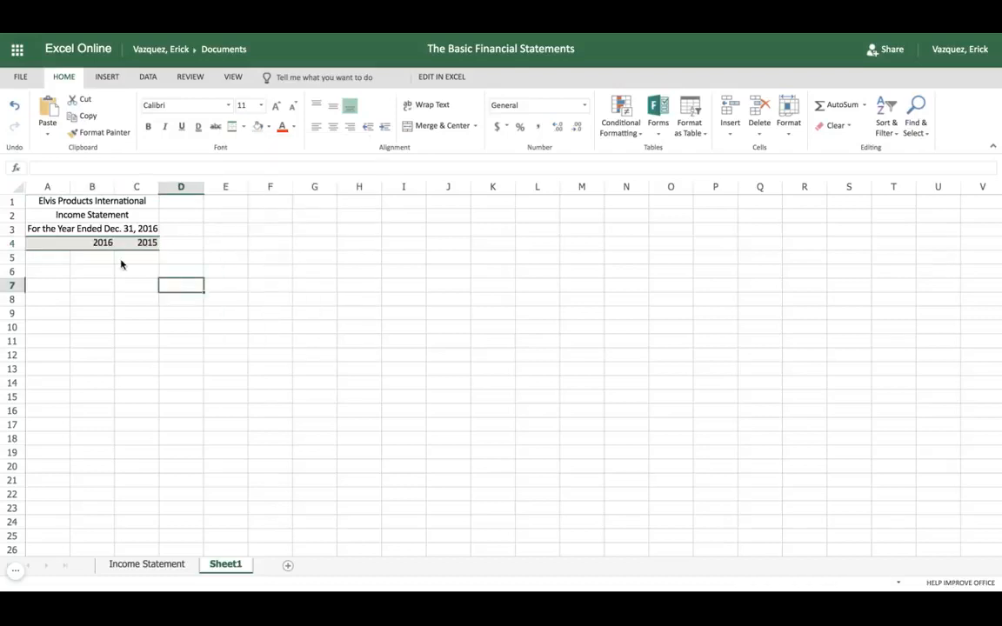
# Enter the row labels "Sales" in A5 and "Cost of Goods Sold" in A6
pyautogui.click(52, 260)
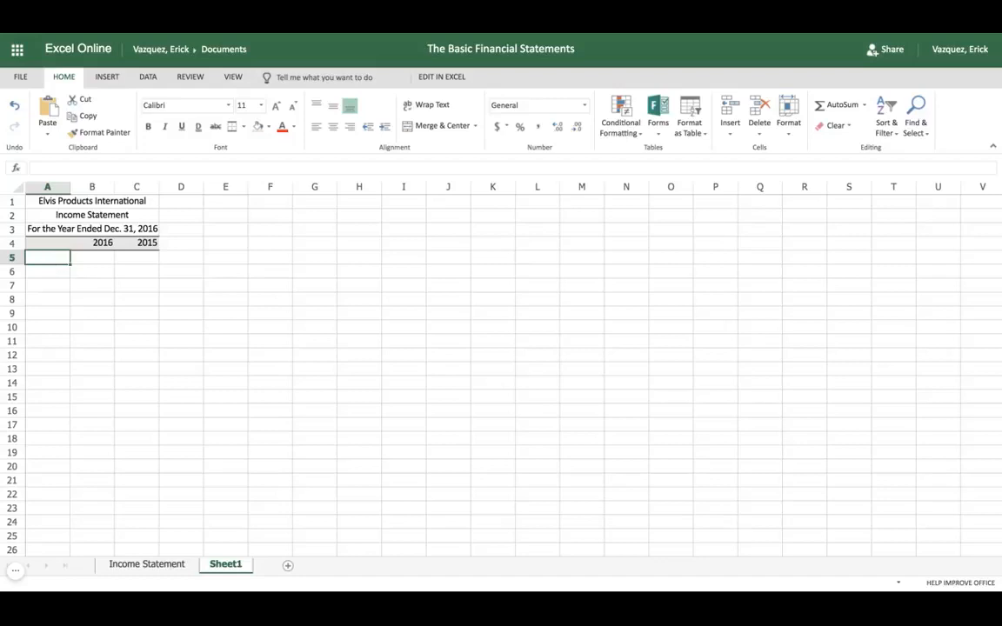
pyautogui.write('Sales')
pyautogui.press('Return')
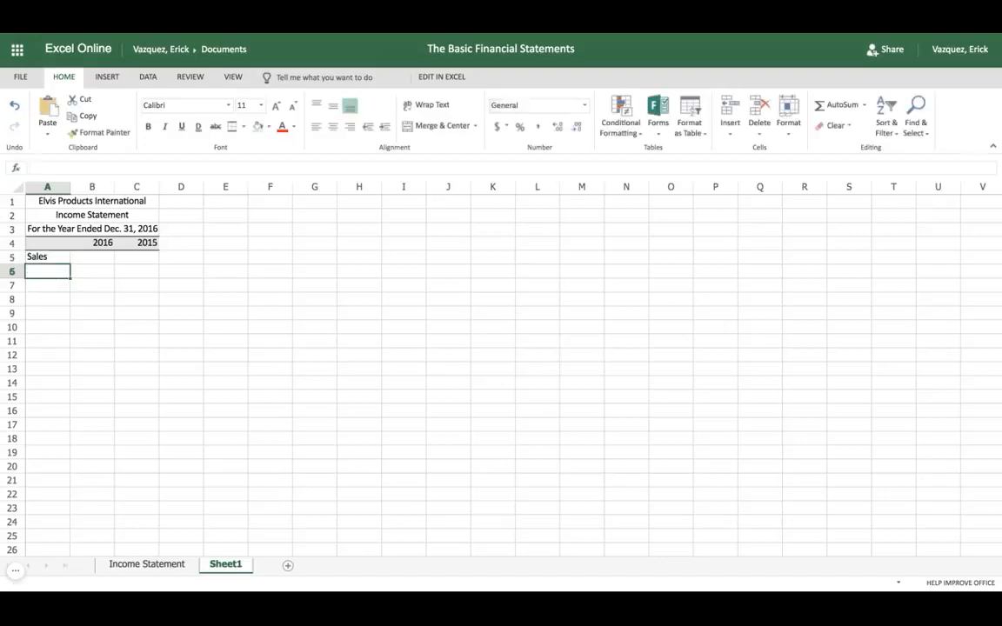
pyautogui.write('Cost of ')
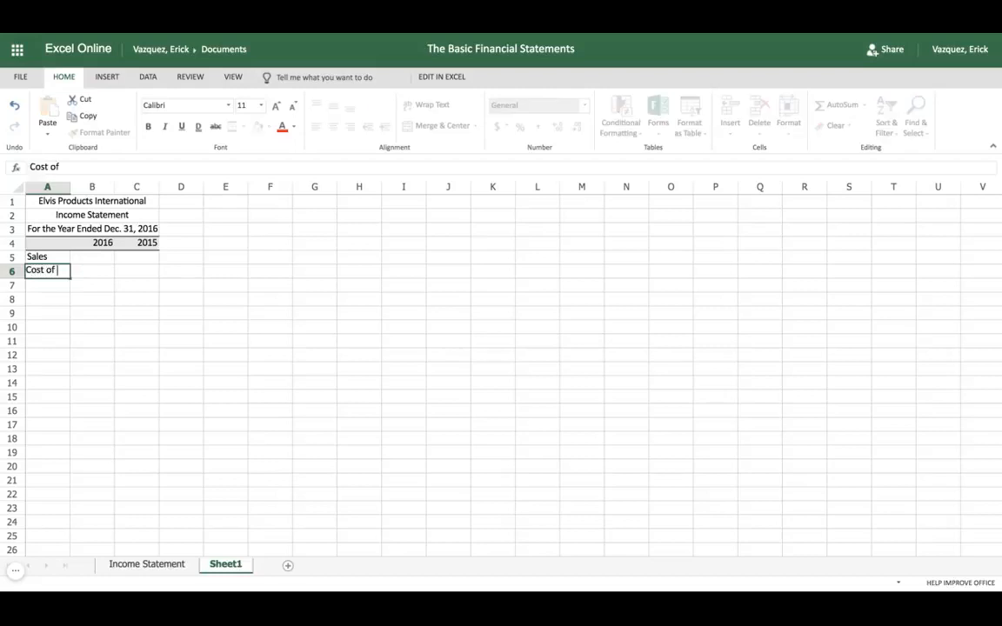
pyautogui.write('Goods SOll')
pyautogui.press('BackSpace')
pyautogui.press('BackSpace')
pyautogui.press('BackSpace')
pyautogui.write('old')
pyautogui.press('Return')
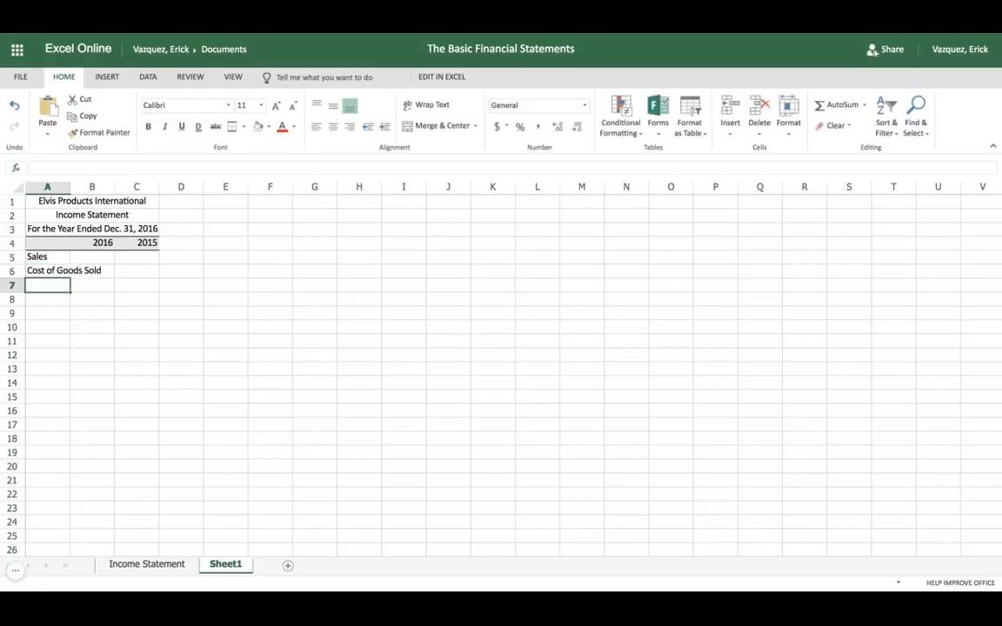
# Enter the row labels "Gross Profit" in A7 and "Selling and G&A Expenses" in A8
pyautogui.write('Gross ')
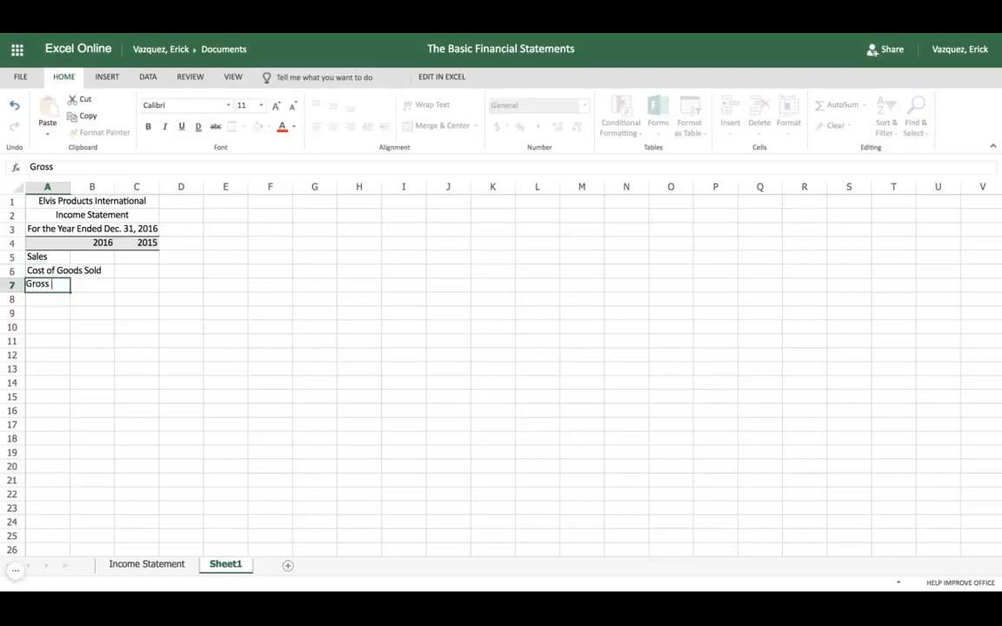
pyautogui.write('Profit')
pyautogui.press('Return')
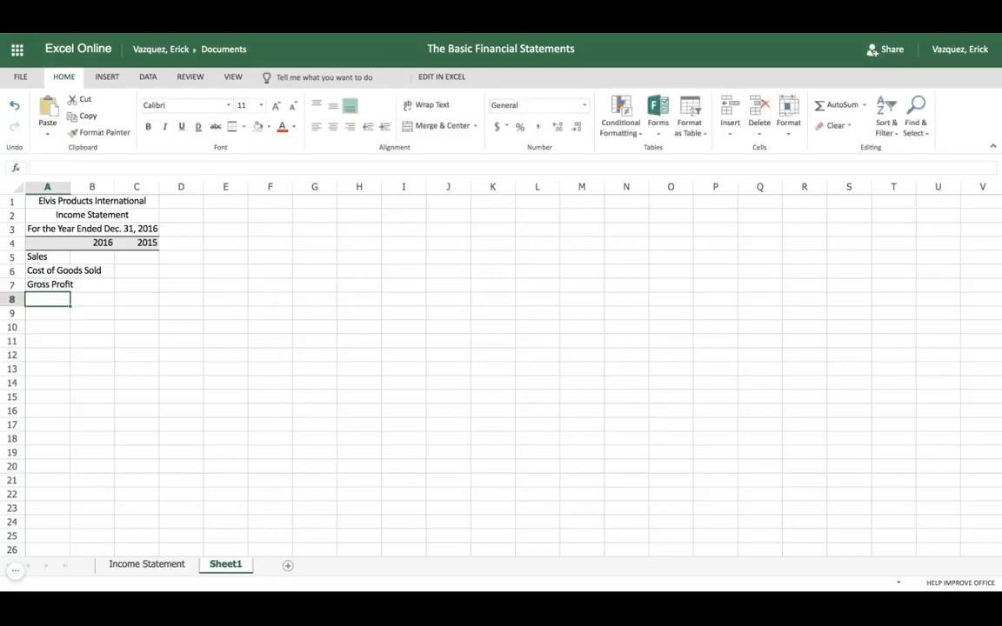
pyautogui.write('Sellin')
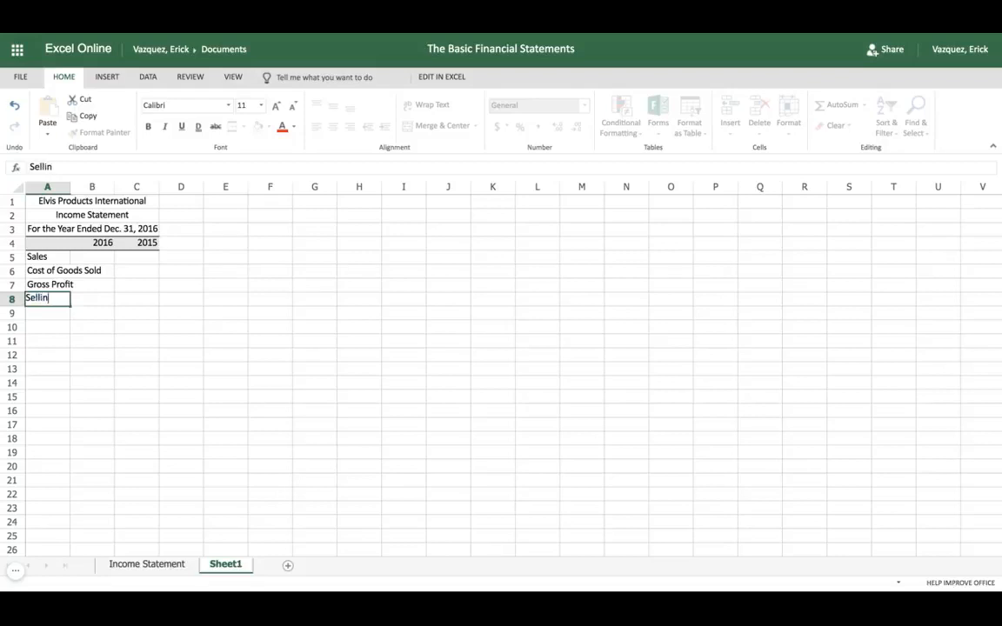
pyautogui.write('g and G&A Expenses')
pyautogui.press('Return')
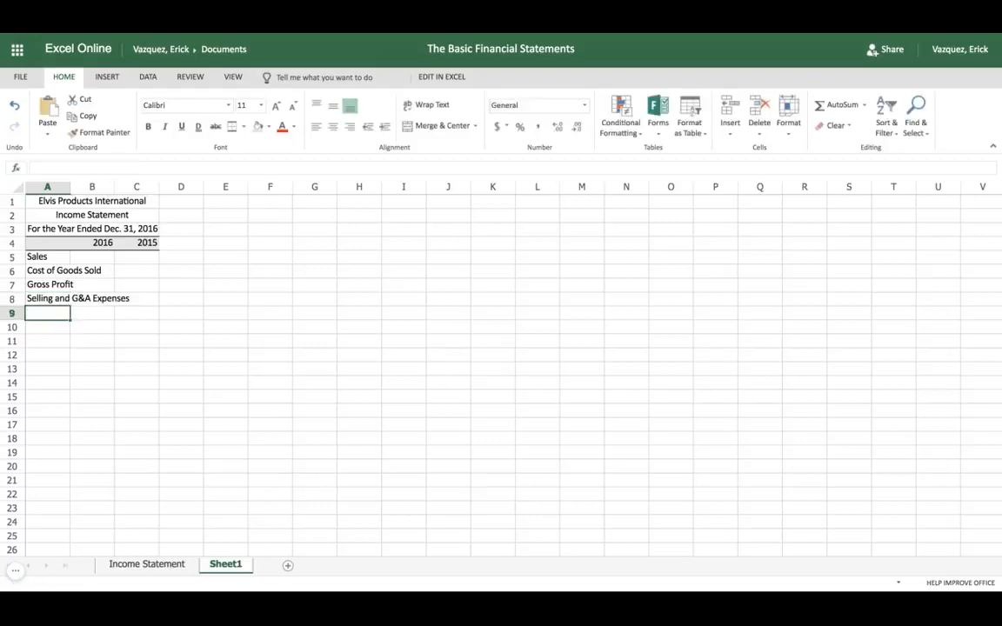
# Enter the row label "Fixed Expenses" in cell A9
pyautogui.write('Fi')
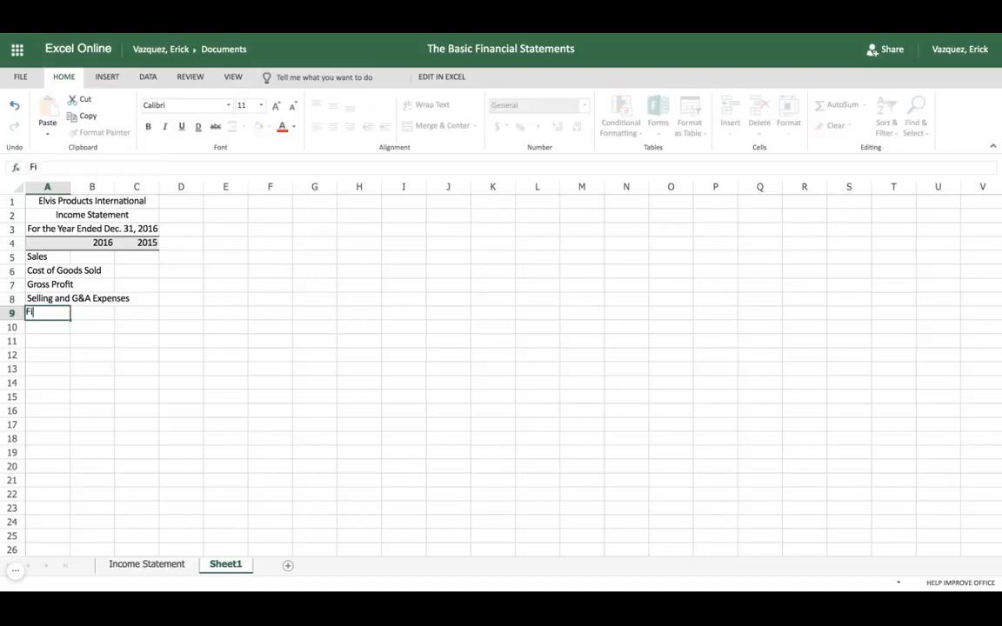
pyautogui.write('xed Expenses')
pyautogui.press('Return')
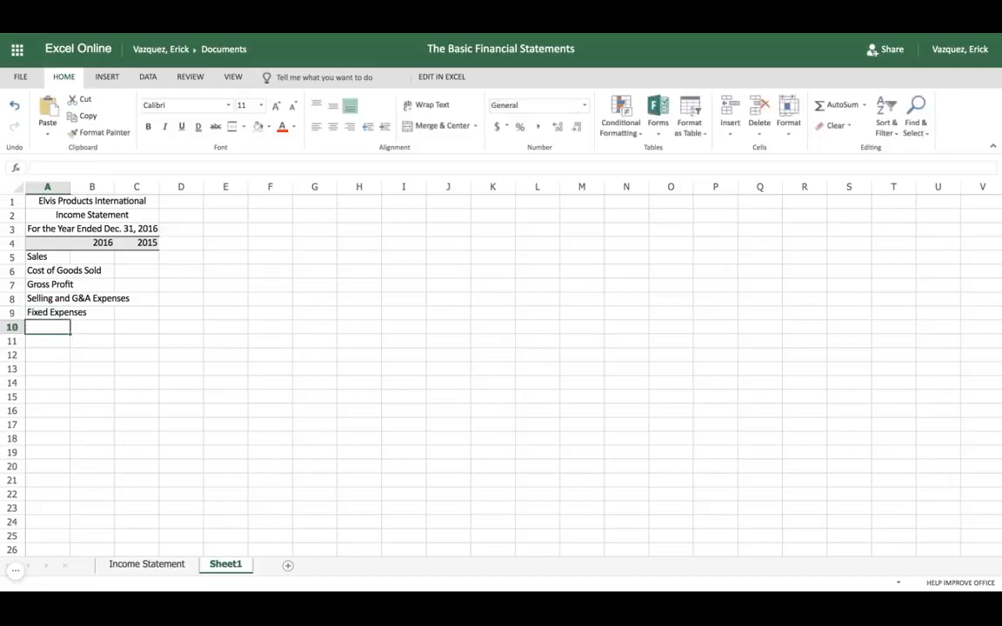
# Enter the row label "Depreciation Expense" in cell A10
pyautogui.write('Depe')
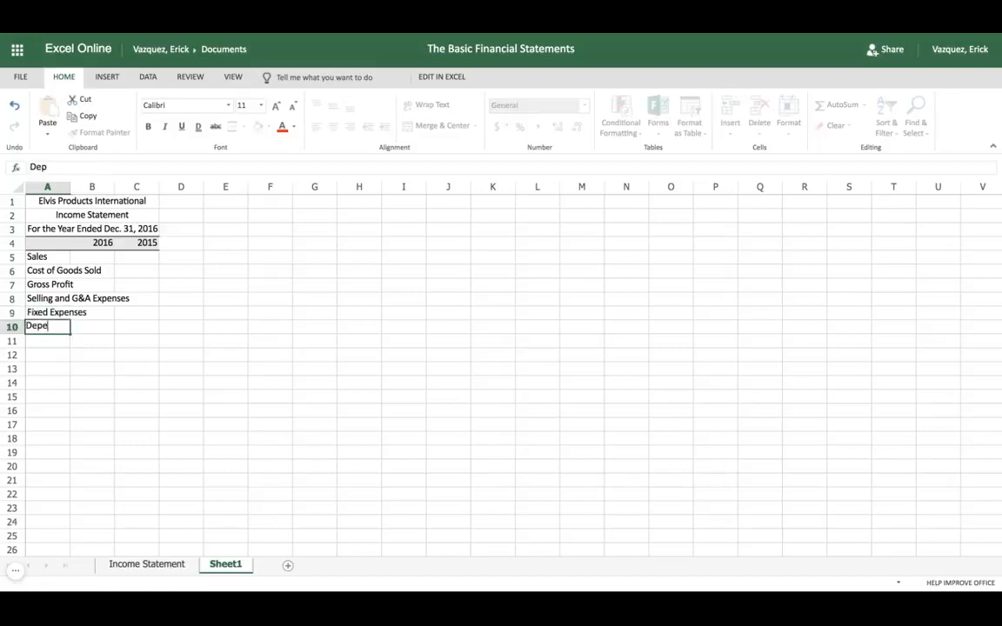
pyautogui.write('reciation Expense')
pyautogui.press('BackSpace')
pyautogui.press('BackSpace')
pyautogui.press('BackSpace')
pyautogui.press('BackSpace')
pyautogui.write('ense')
pyautogui.press('Return')
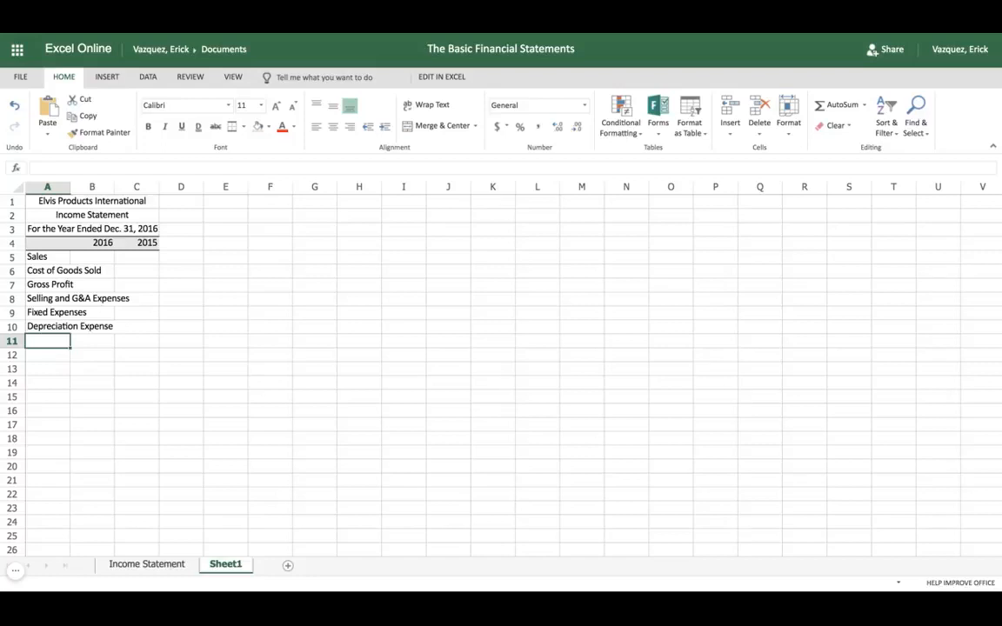
# Enter the row labels "EBIT" in A11 and "Interest Expense" in A12
pyautogui.write('EBIT')
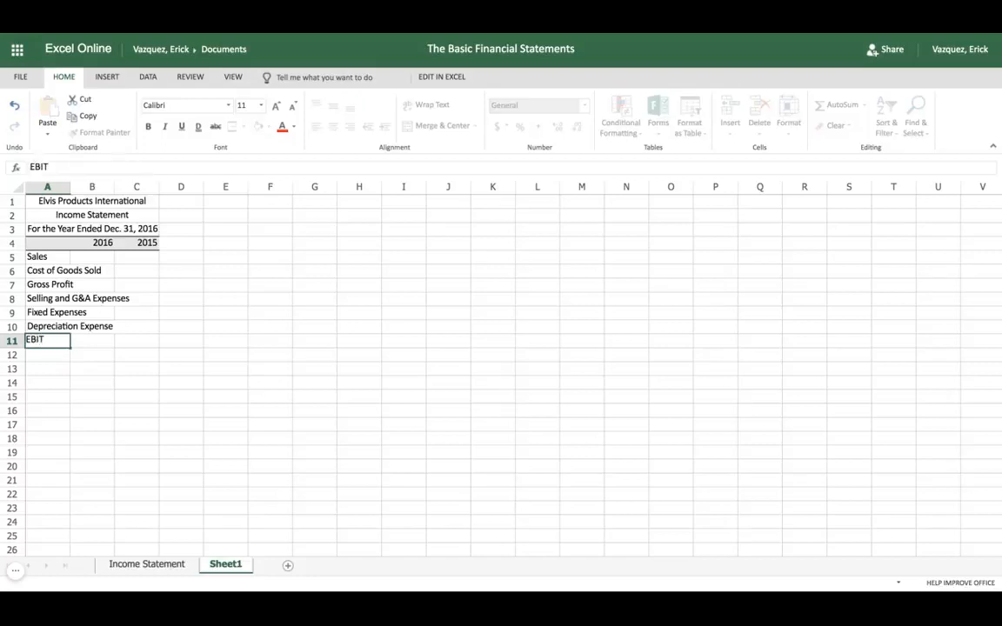
pyautogui.press('Return')
pyautogui.write('Inters')
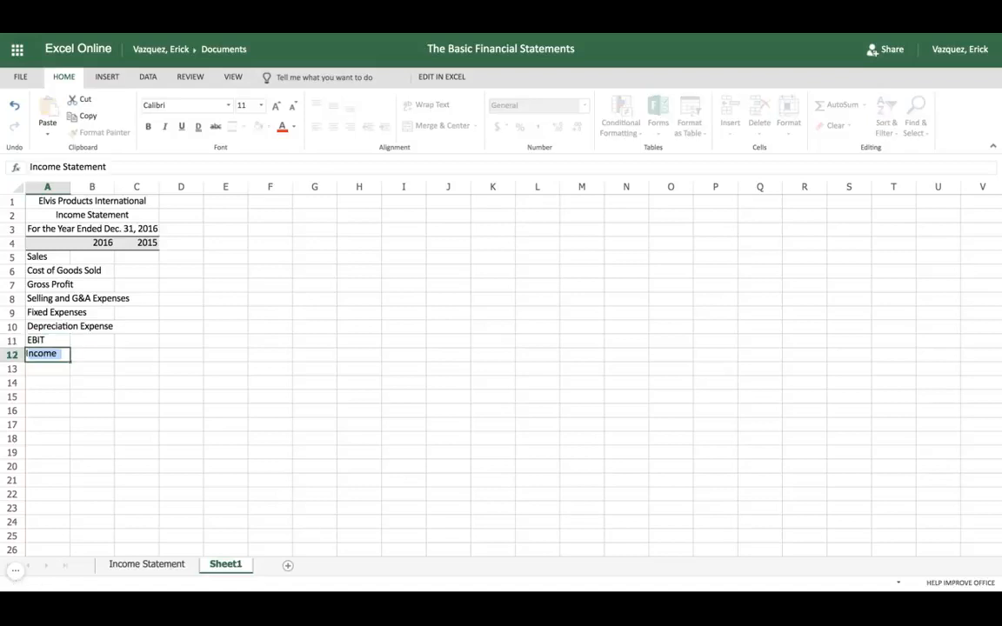
pyautogui.write('s')
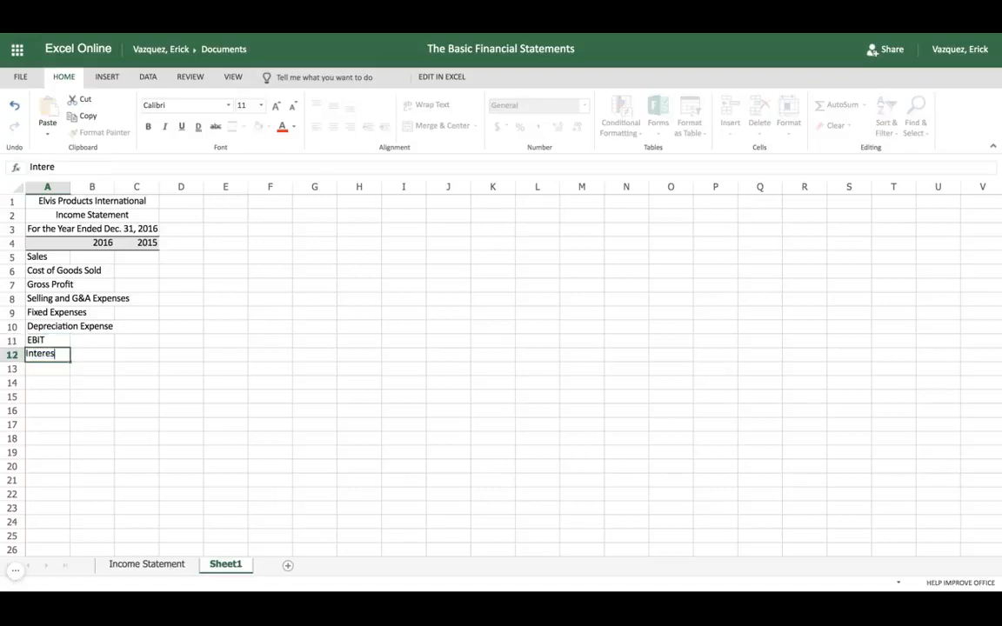
pyautogui.write('t Expense')
pyautogui.press('Return')
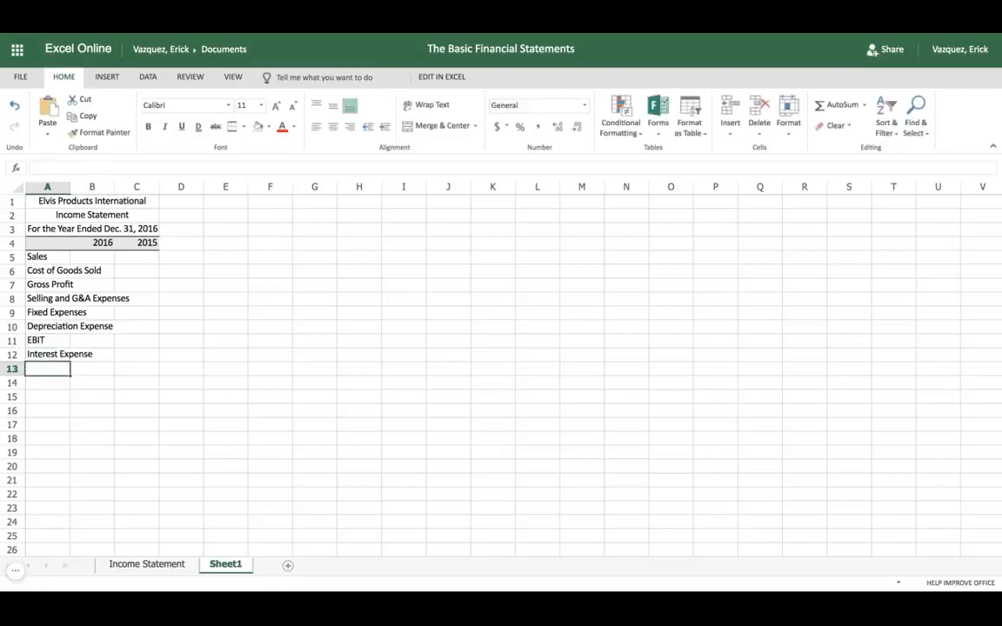
# Enter the row labels "Earnings Before Taxes" in A13 and "Taxes" in A14
pyautogui.write('Earnings ')
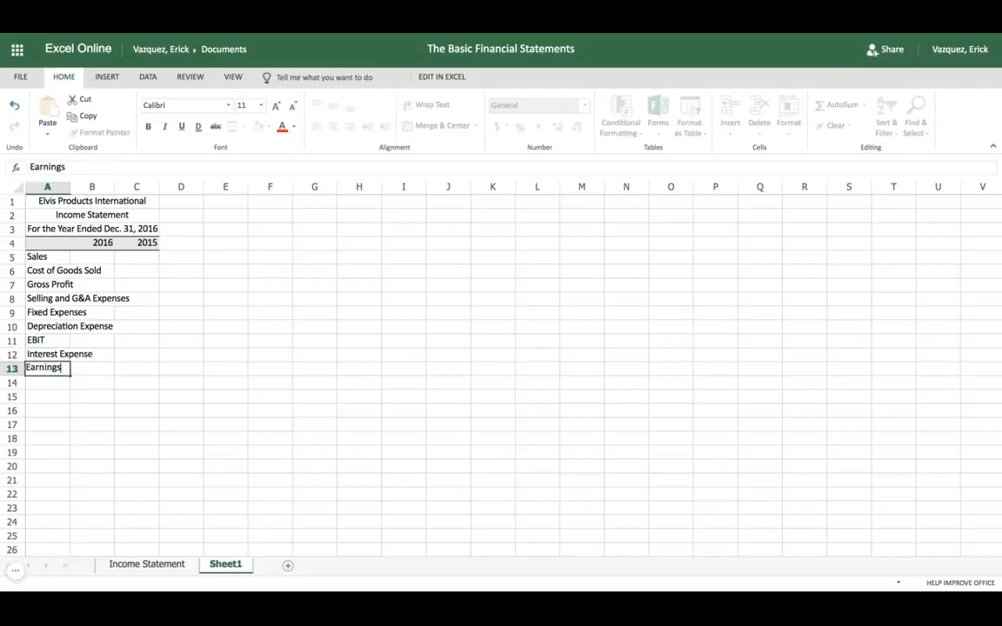
pyautogui.write('Before Taxe')
pyautogui.write('s')
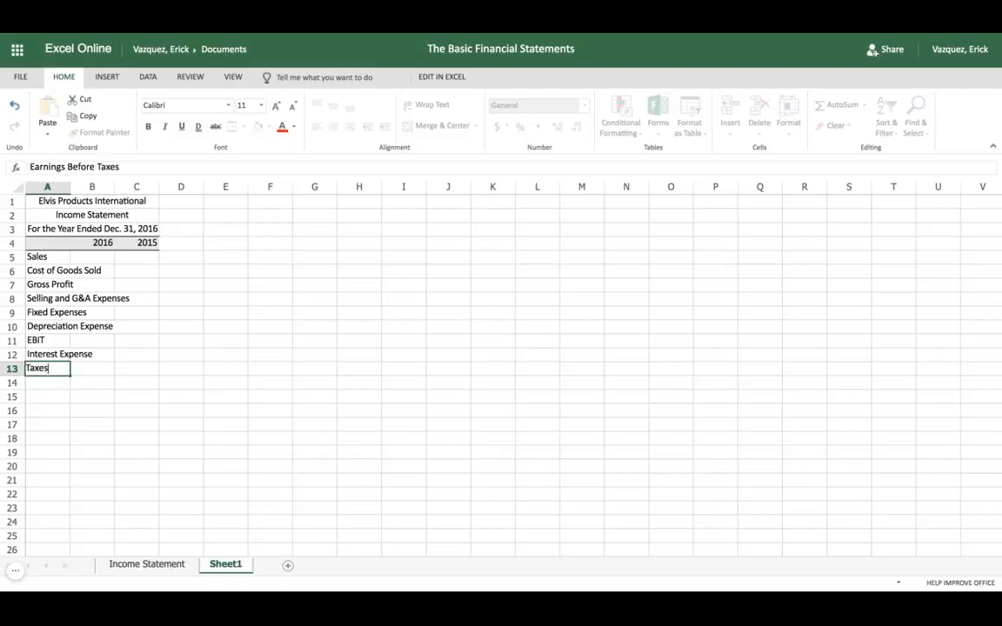
pyautogui.press('Return')
pyautogui.write('Taxes')
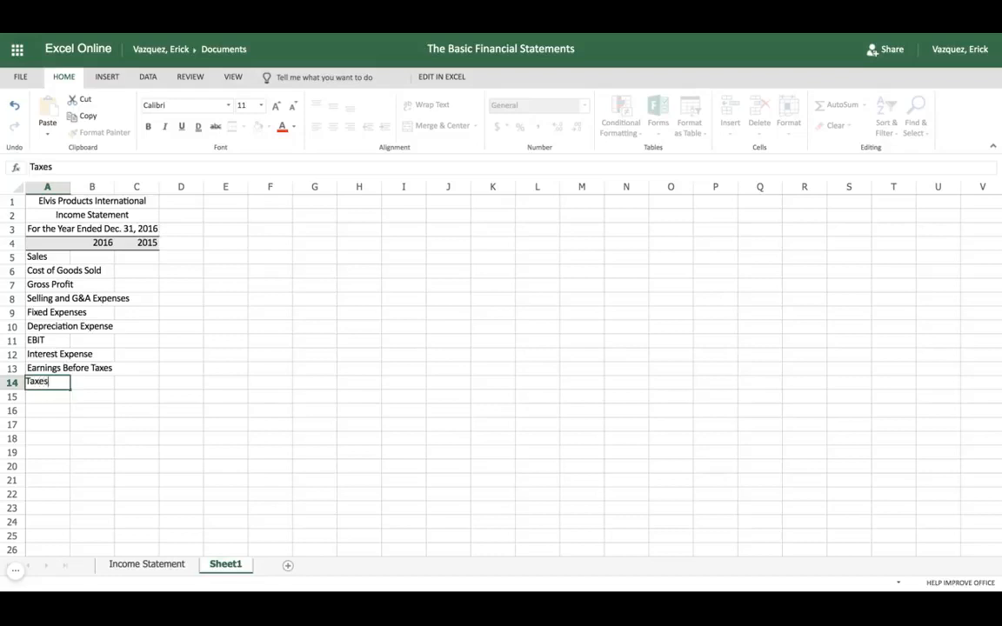
pyautogui.press('Return')
# Enter the row label "Net Income" in cell A15
pyautogui.write('Net Income')
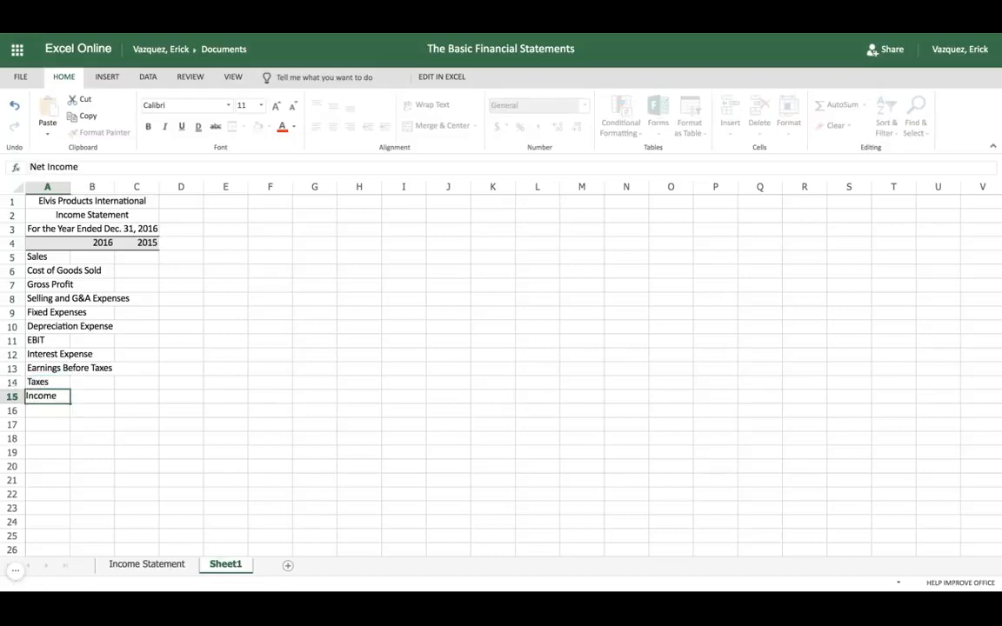
pyautogui.press('Return')
pyautogui.press('Return')
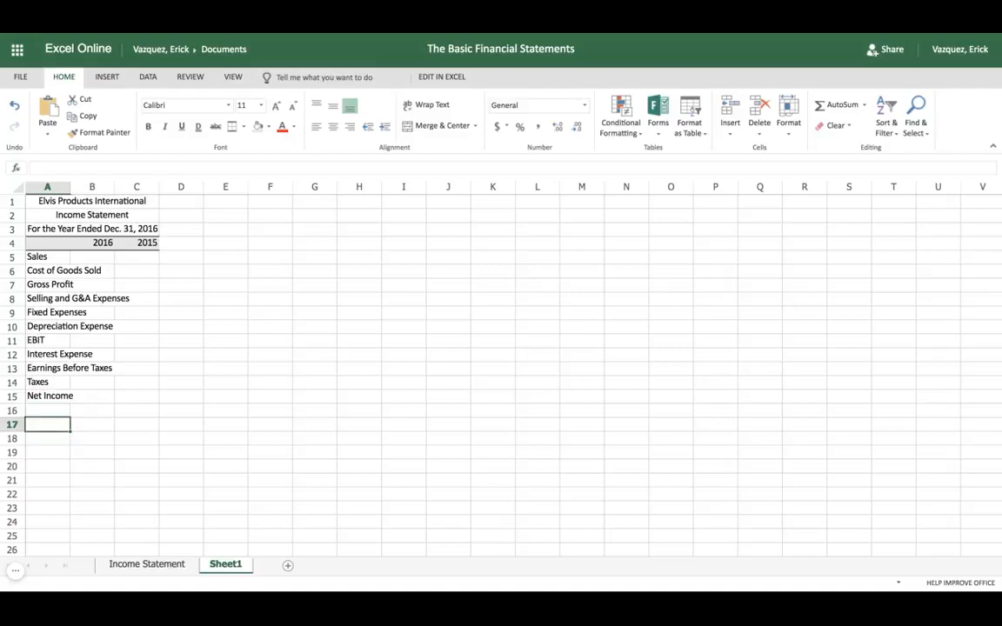
# Leave row 16 blank and enter "Notes:" in A17 and "Tax Rate" in A18
pyautogui.write('Notes:')
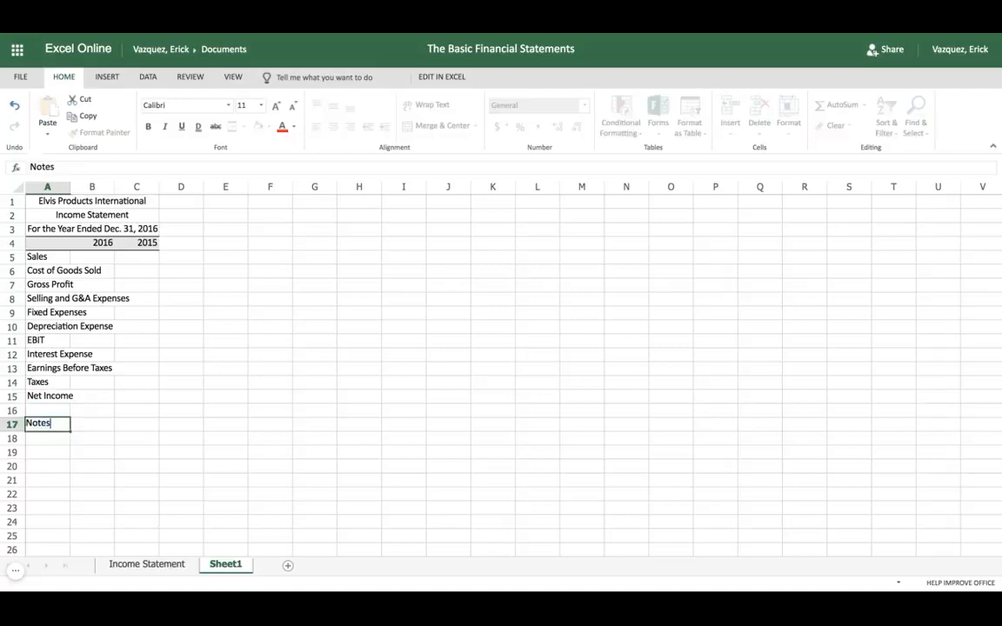
pyautogui.press('Return')
pyautogui.write('T')
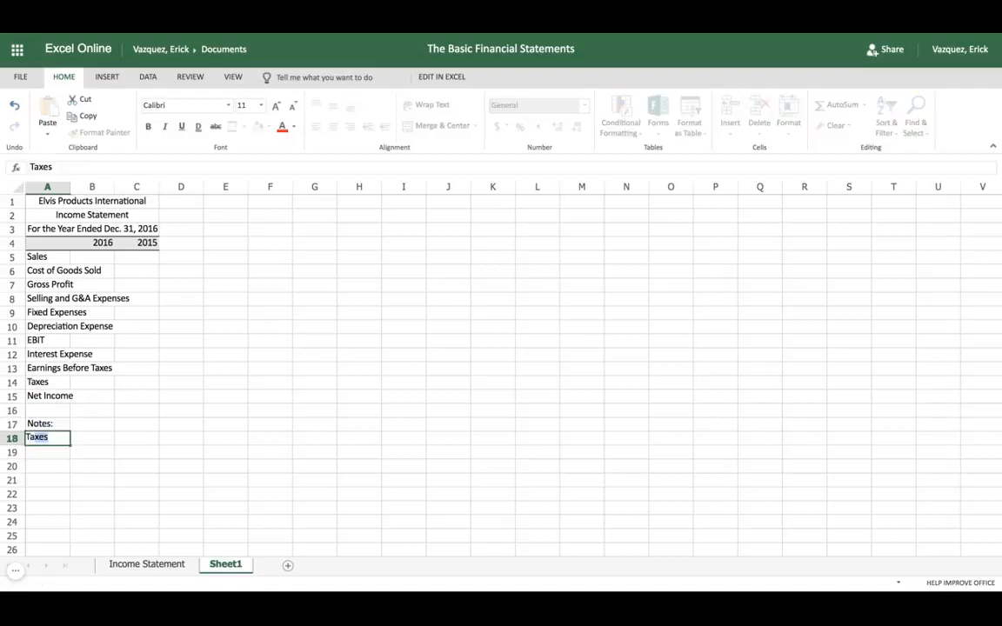
pyautogui.write('ax')
pyautogui.press('BackSpace')
pyautogui.write('Rate')
pyautogui.press('Return')
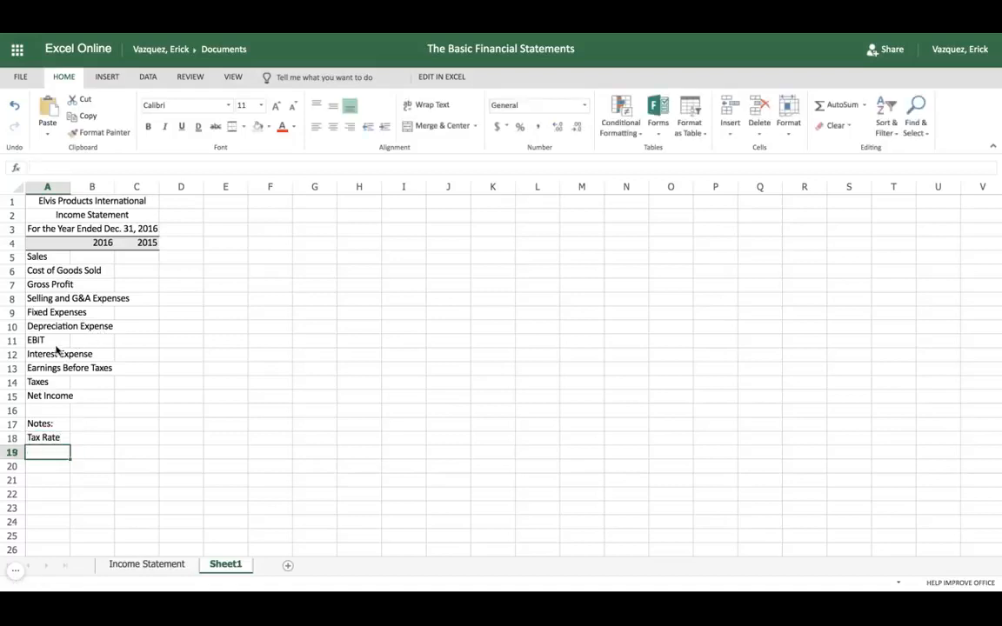
# Widen column A so that the longest row label, "Selling and G&A Expenses", fits inside it
pyautogui.click(47, 187)
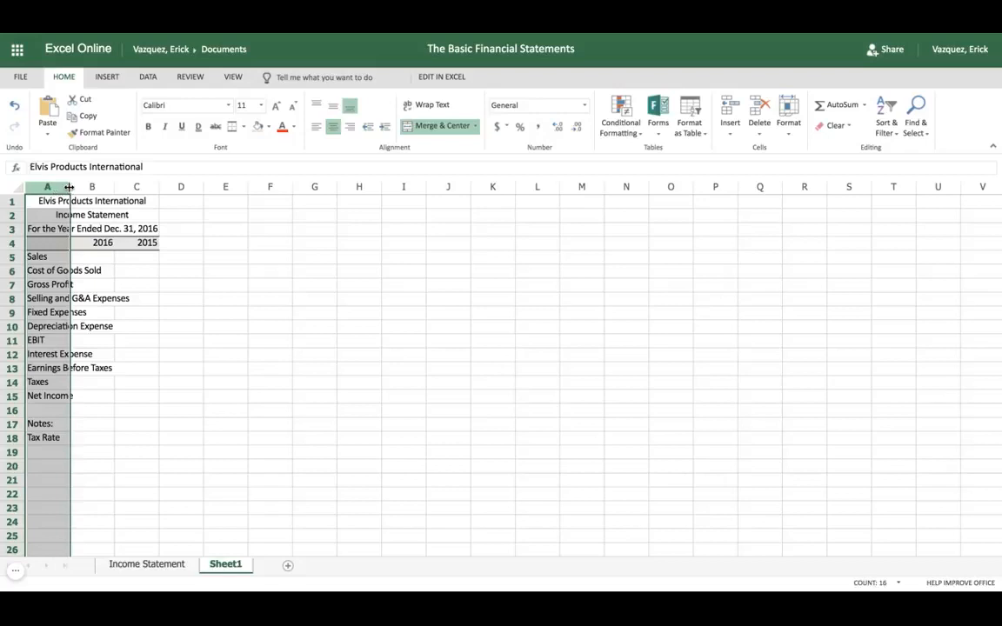
pyautogui.moveTo(70, 187); pyautogui.dragTo(144, 187)
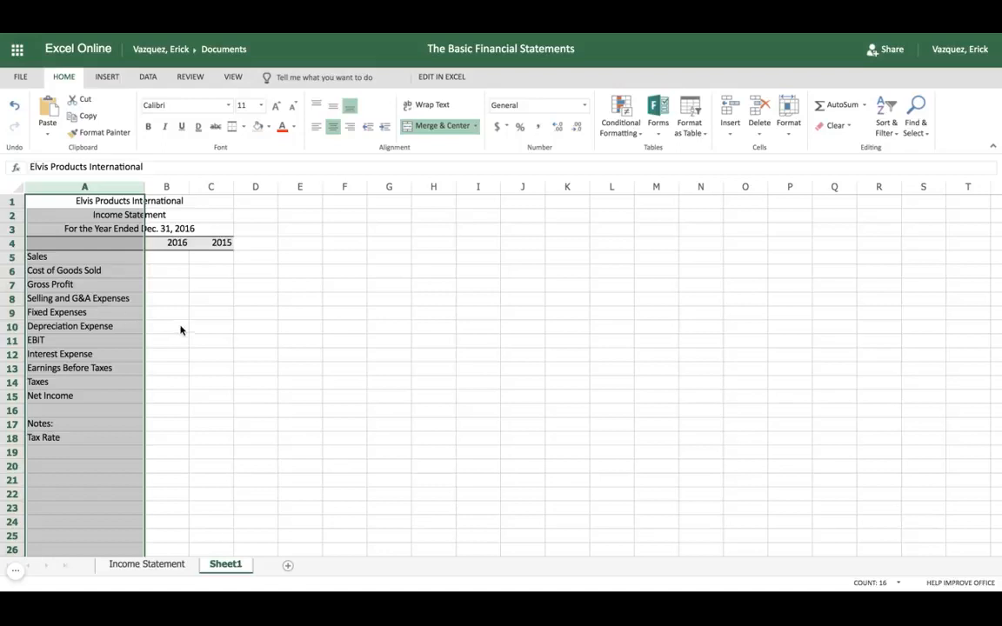
# Enter 3850000 as the 2016 Sales figure in cell B5
pyautogui.click(168, 258)
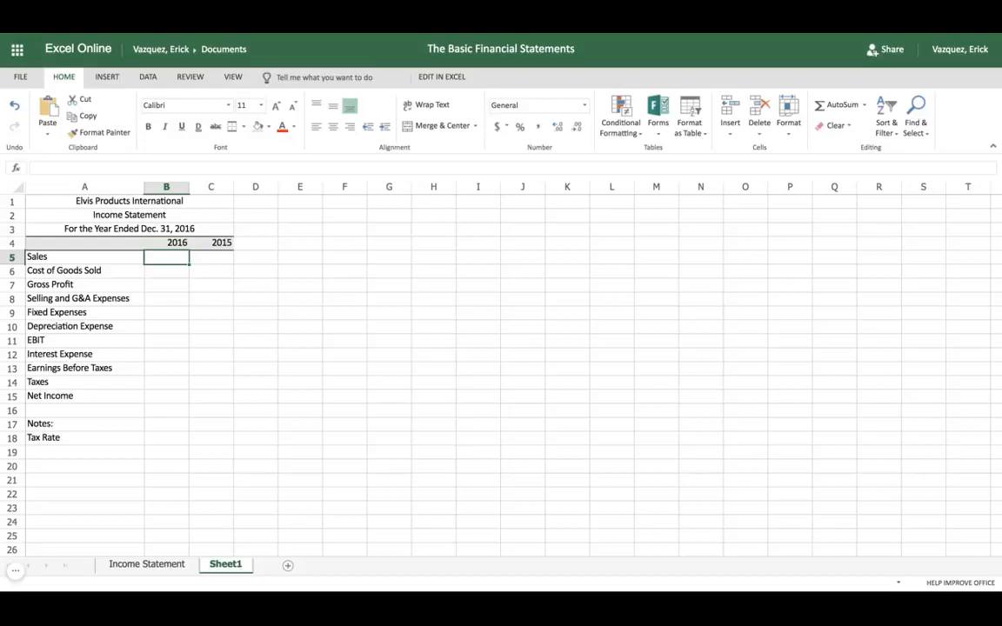
pyautogui.write('38')
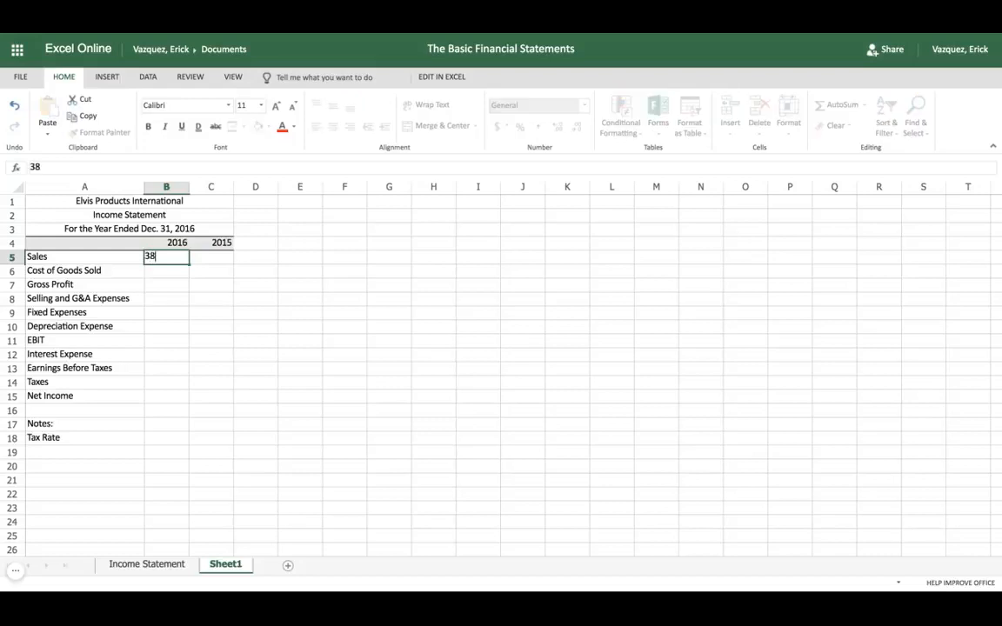
pyautogui.write('50000')
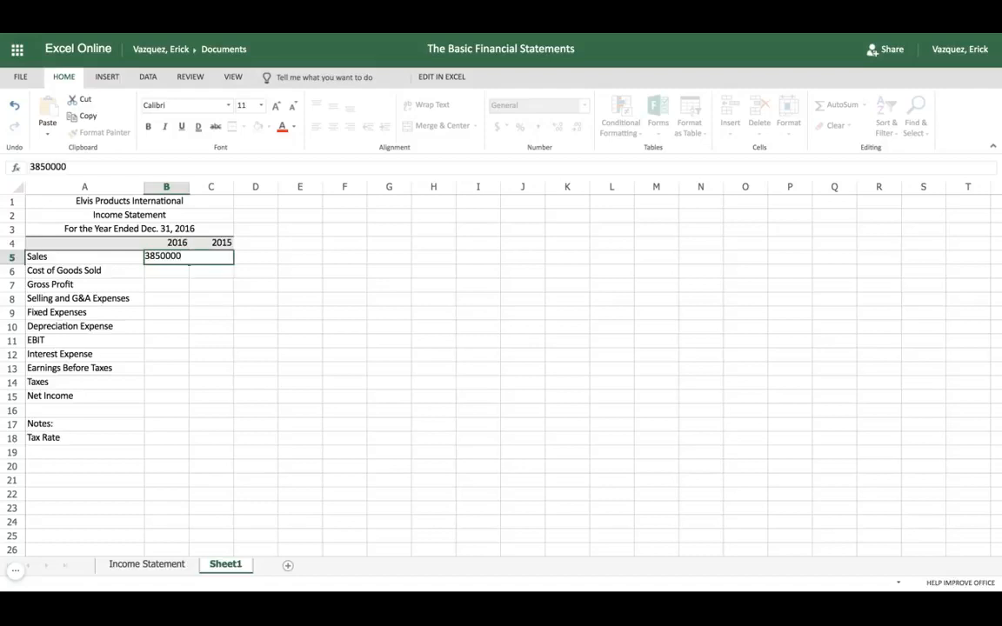
pyautogui.press('Tab')
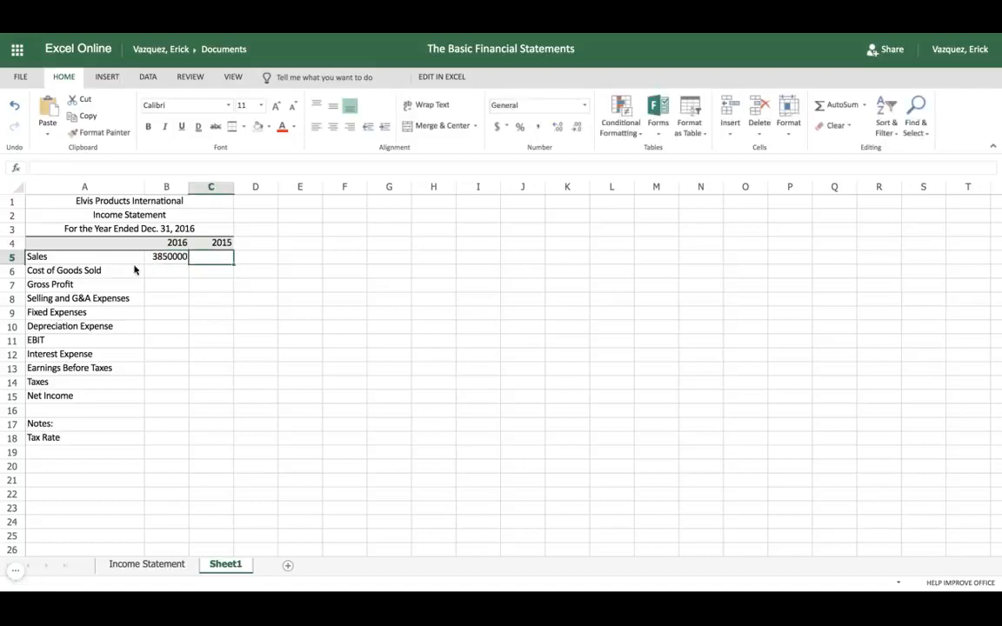
# Format the 2016 figures in B5 to B15 with the comma style and no decimal places
pyautogui.click(171, 258)
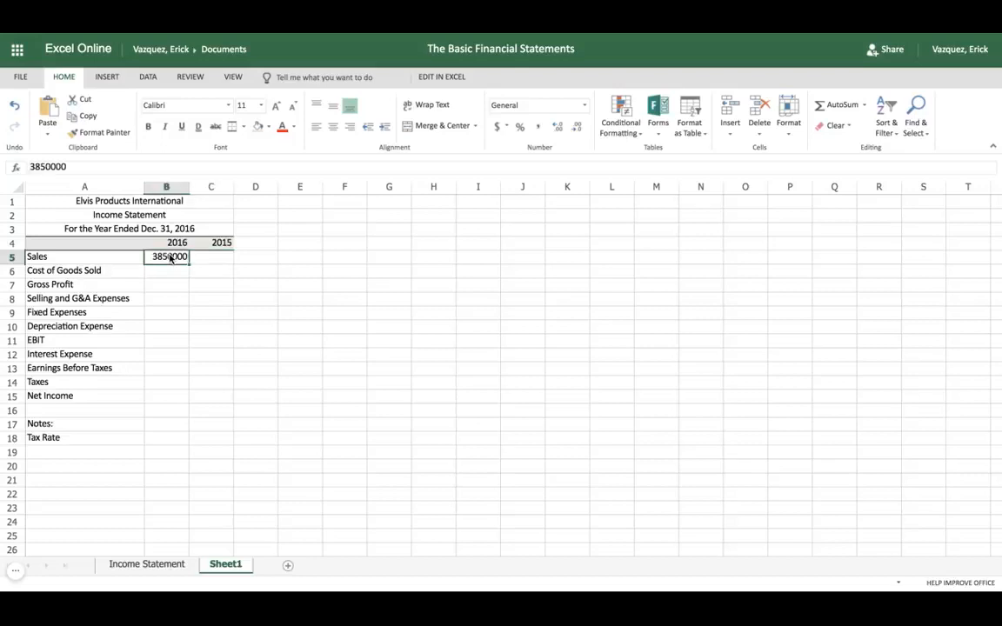
pyautogui.moveTo(172, 258); pyautogui.dragTo(171, 396)
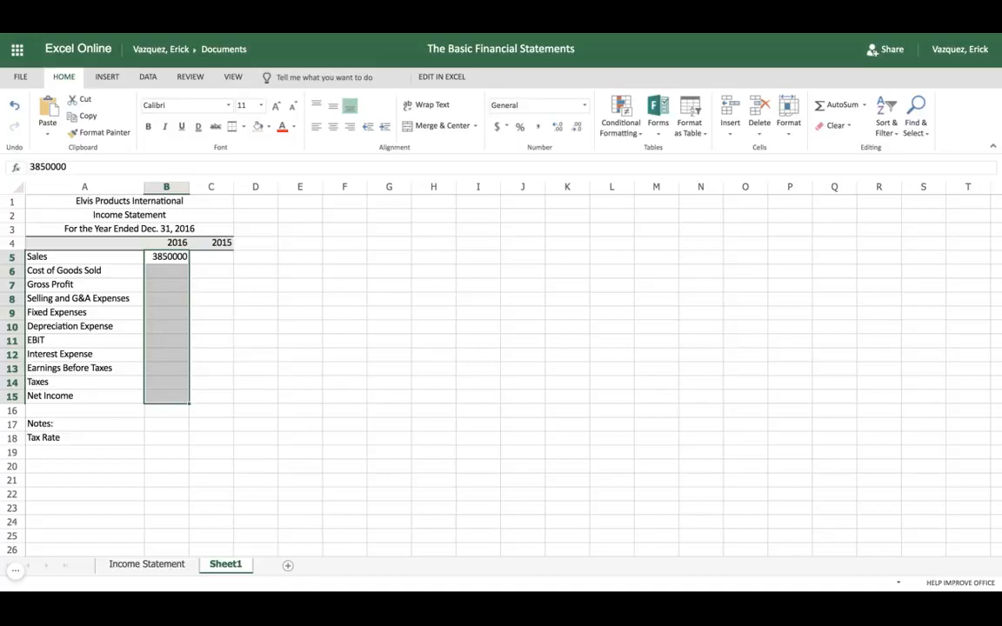
pyautogui.click(539, 129)
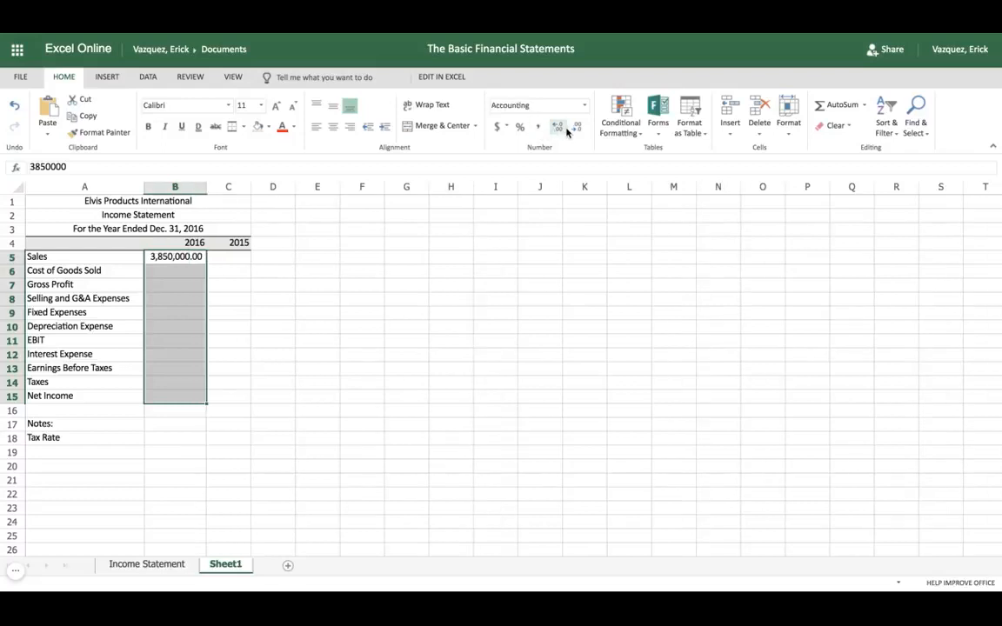
pyautogui.click(577, 129)
pyautogui.click(577, 129)
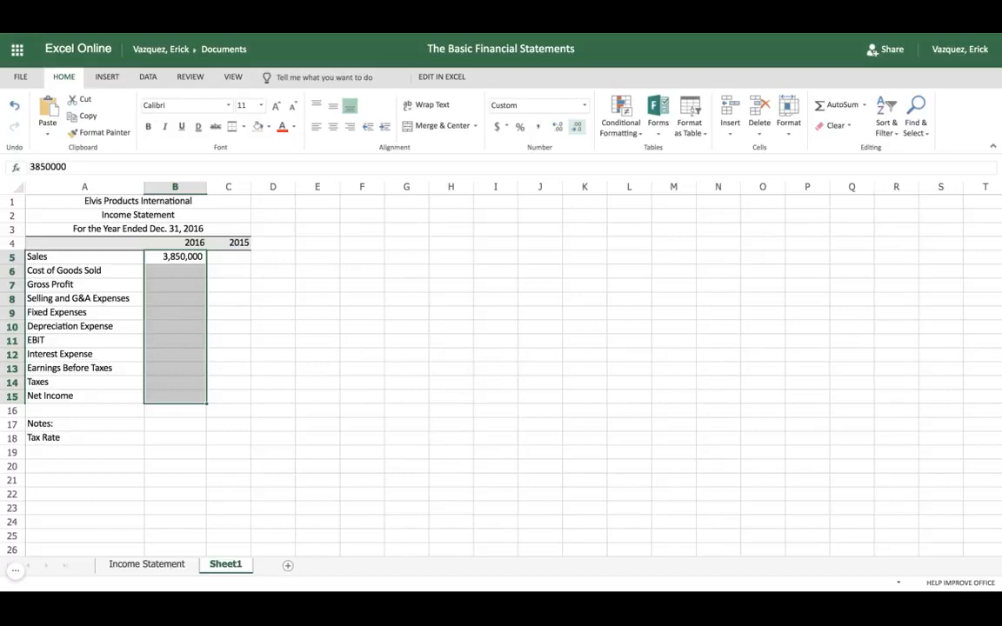
# Enter 325000 as the 2016 Cost of Goods Sold in cell B6
pyautogui.click(179, 274)
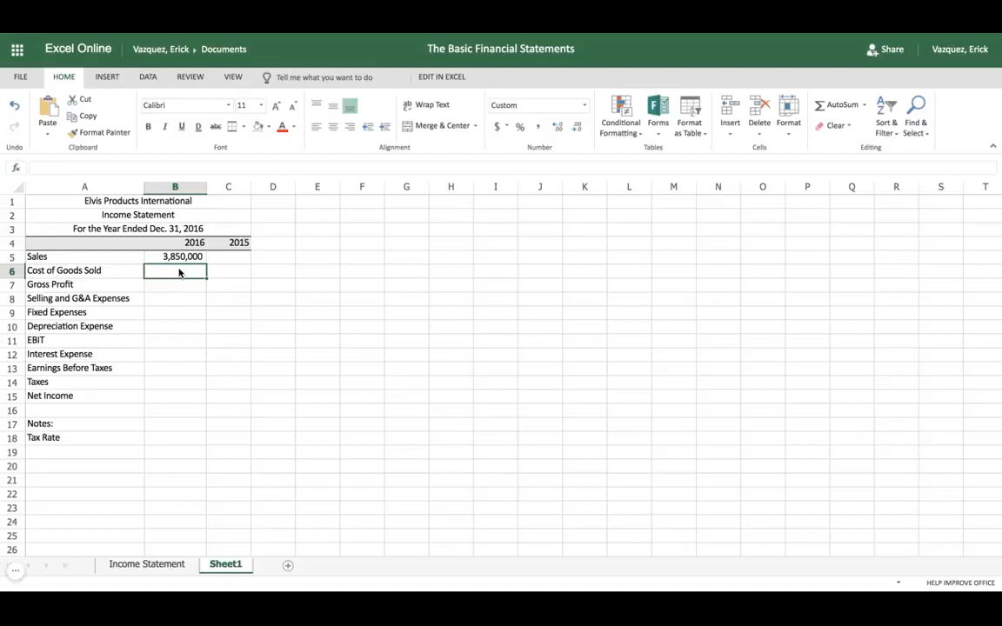
pyautogui.write('3250')
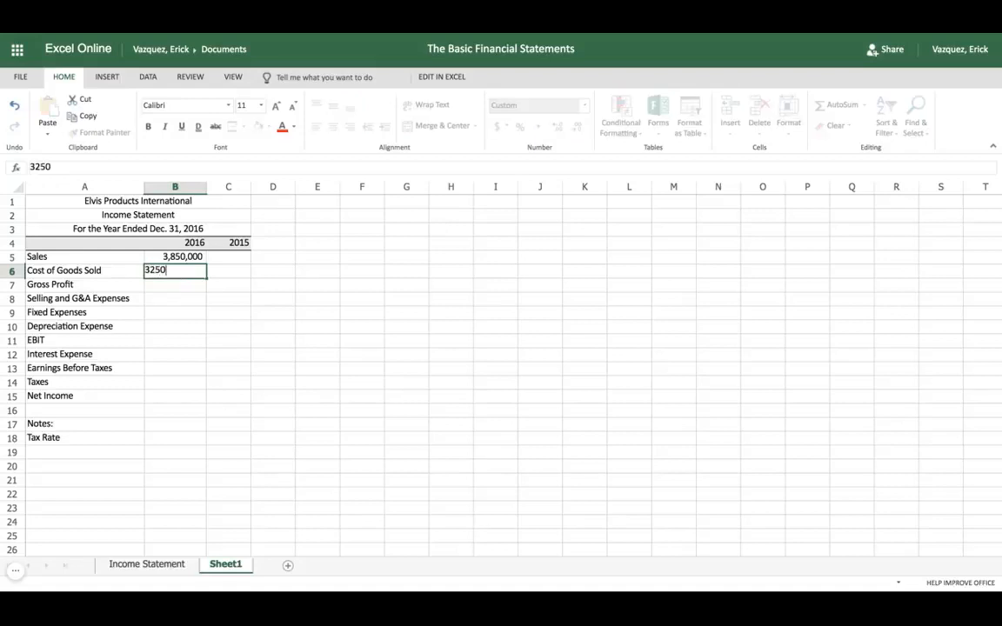
pyautogui.write('00')
pyautogui.press('Tab')
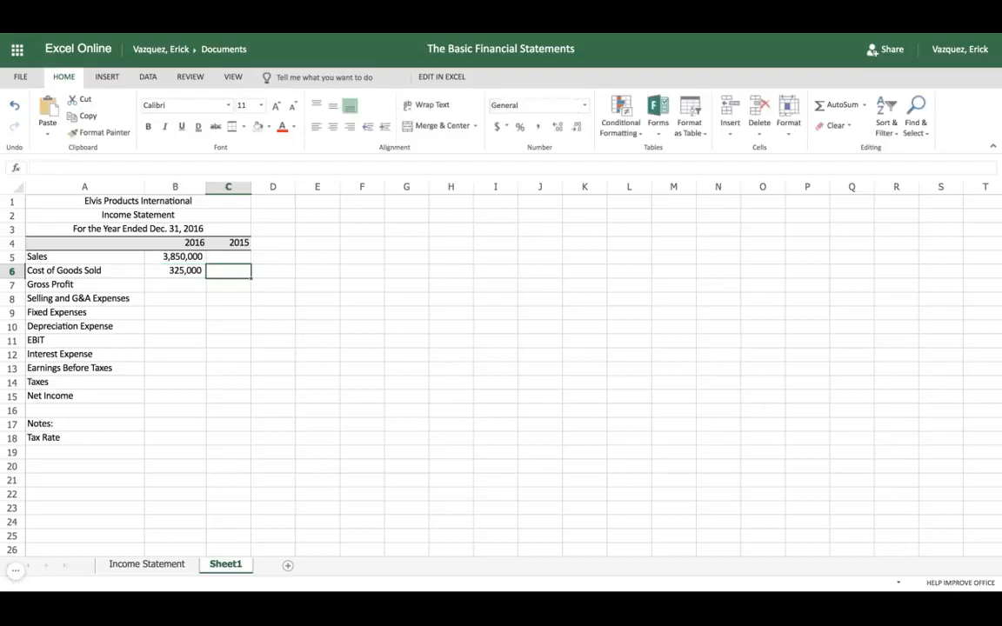
# Calculate the 2016 Gross Profit in B7 as Sales minus Cost of Goods Sold with the formula =B5-B6
pyautogui.click(181, 286)
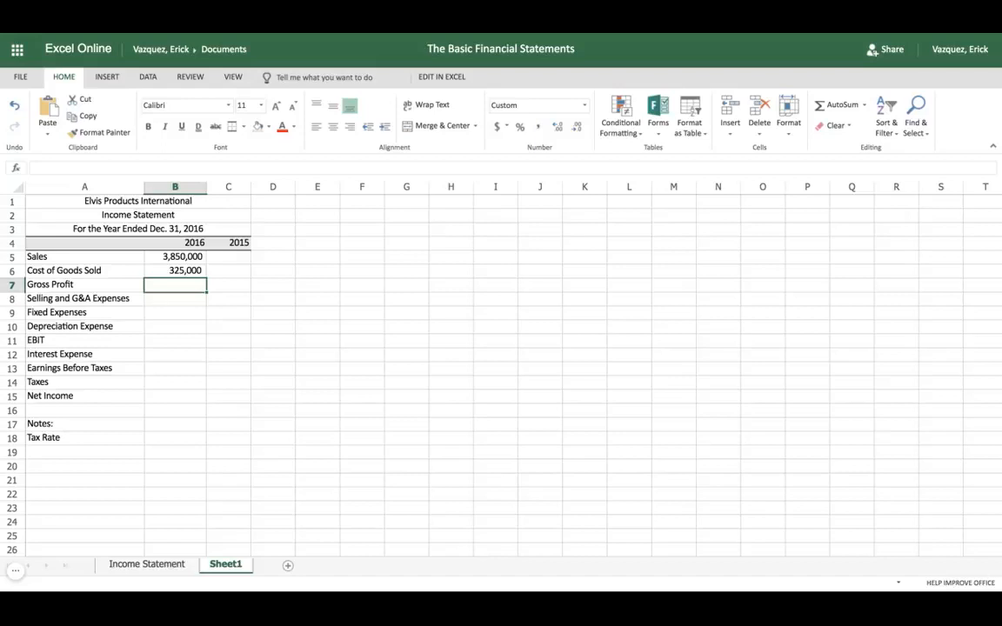
pyautogui.write('=')
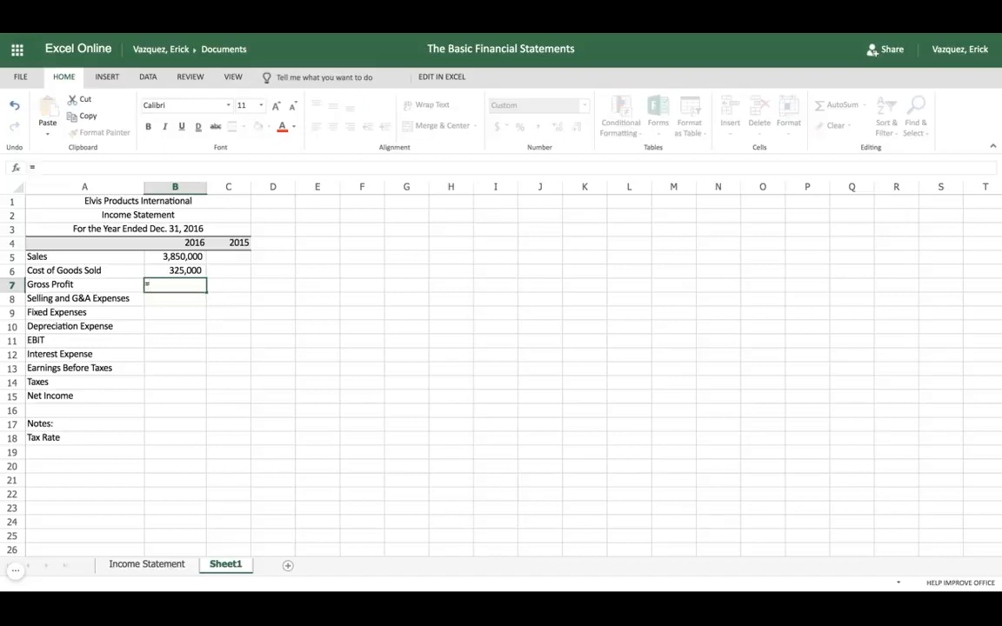
pyautogui.click(182, 258)
pyautogui.write('-')
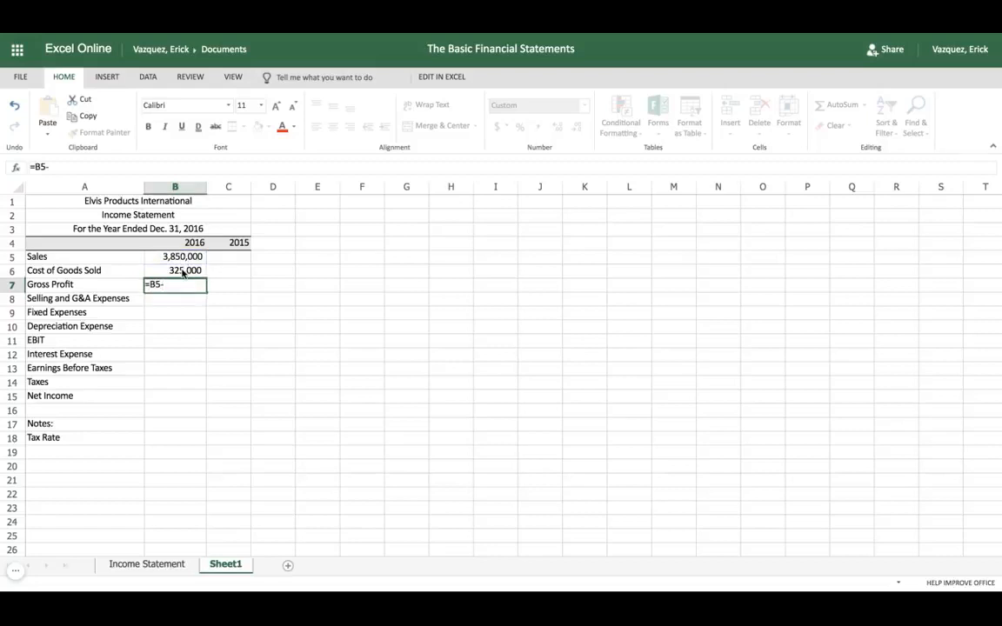
pyautogui.click(183, 271)
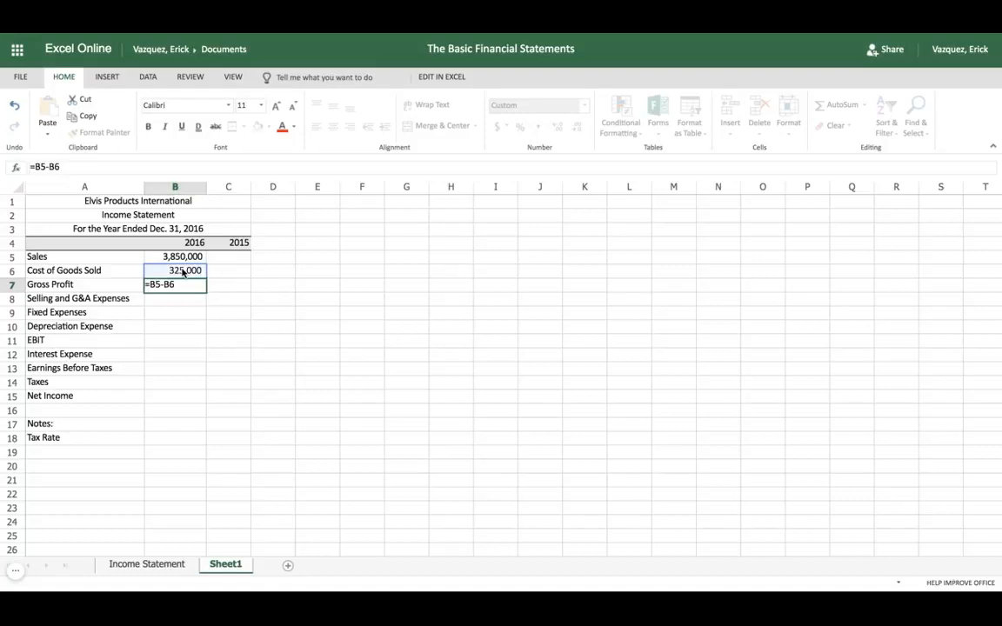
pyautogui.press('Tab')
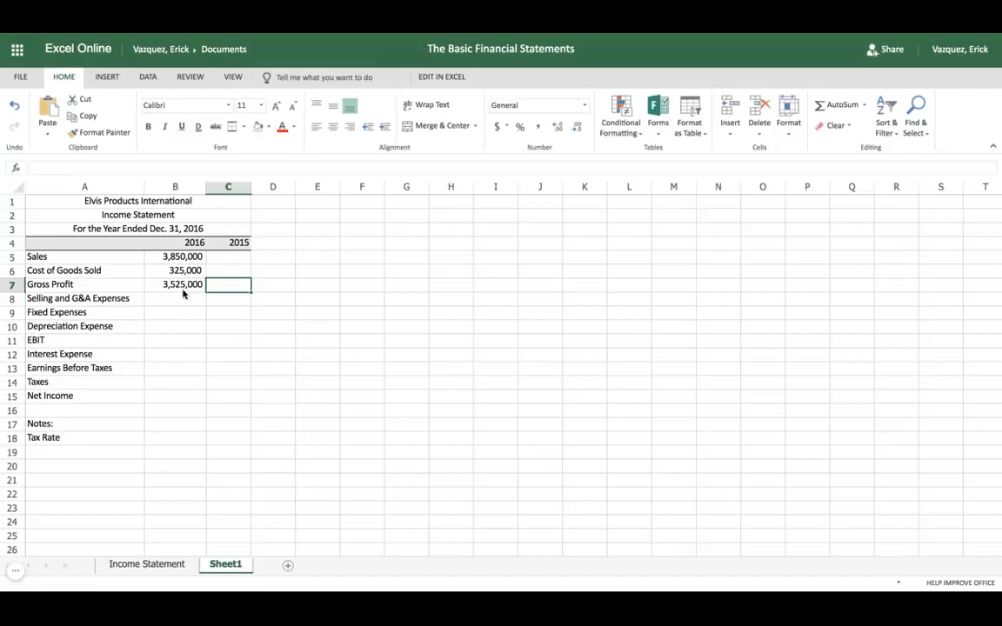
# Enter 330300 as the 2016 Selling and G&A Expenses in cell B8
pyautogui.click(175, 300)
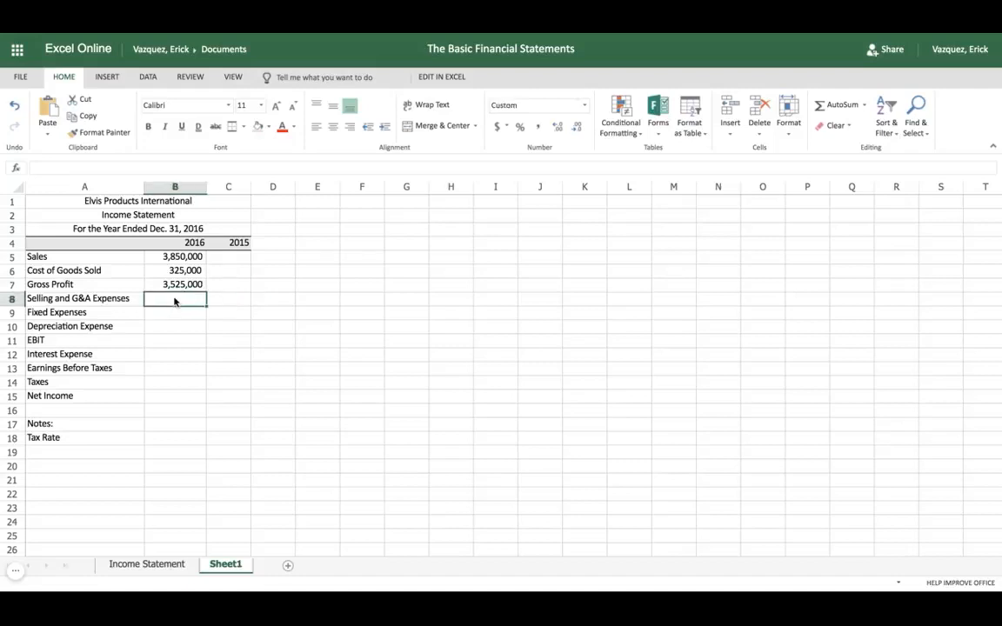
pyautogui.write('3')
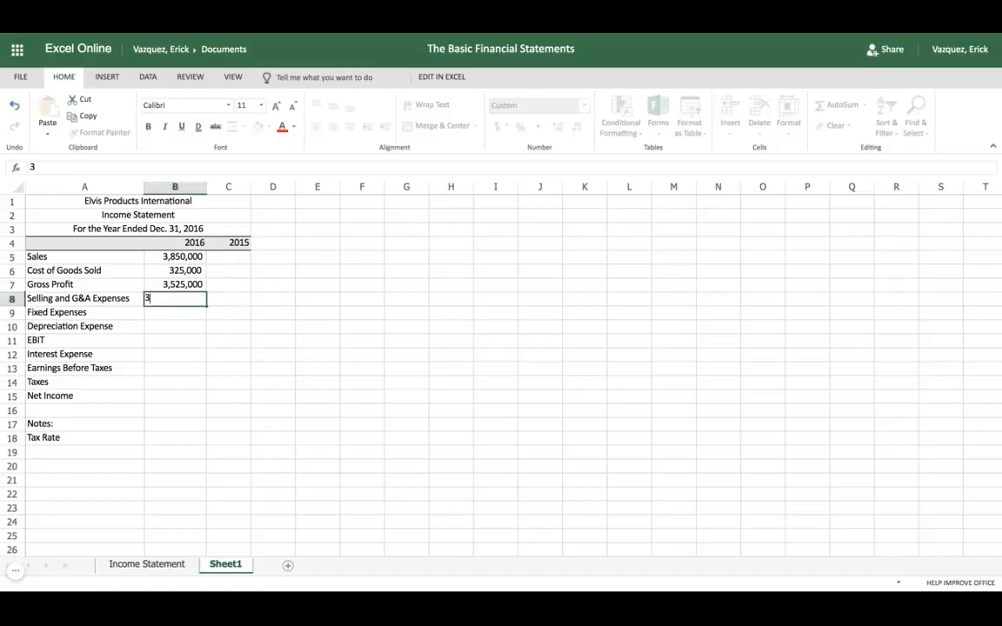
pyautogui.write('30300')
pyautogui.press('Return')
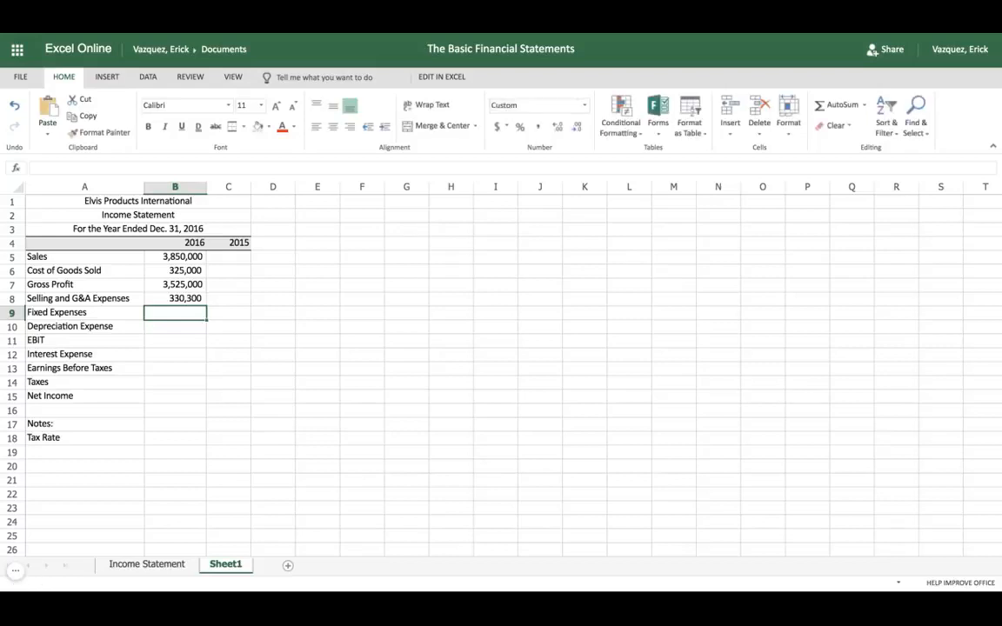
# Enter the 2016 Fixed Expenses as 100000 in B9 and the Depreciation Expense as 20000 in B10
pyautogui.write('100000')
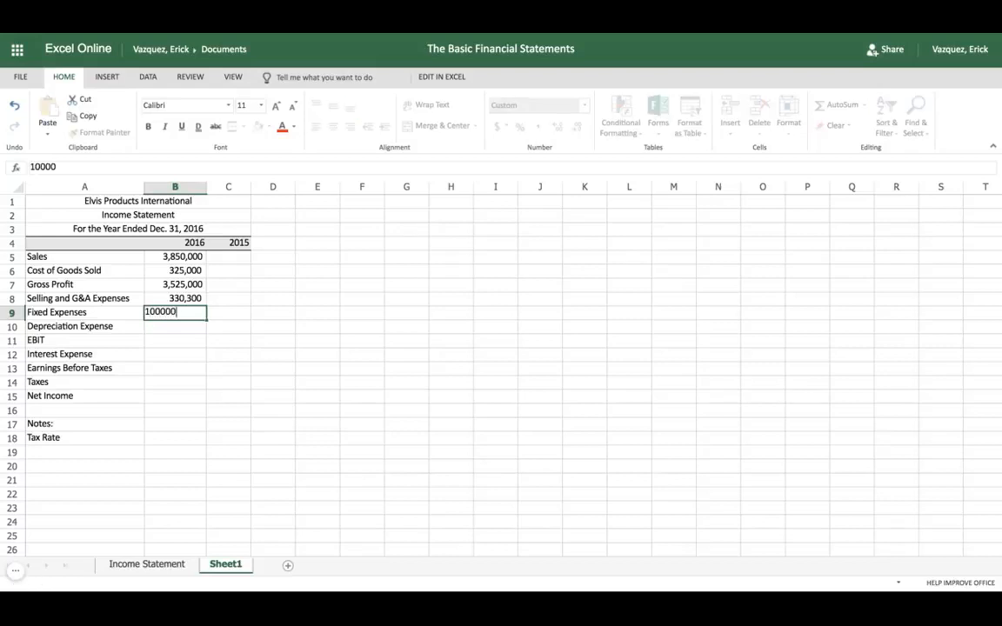
pyautogui.press('Return')
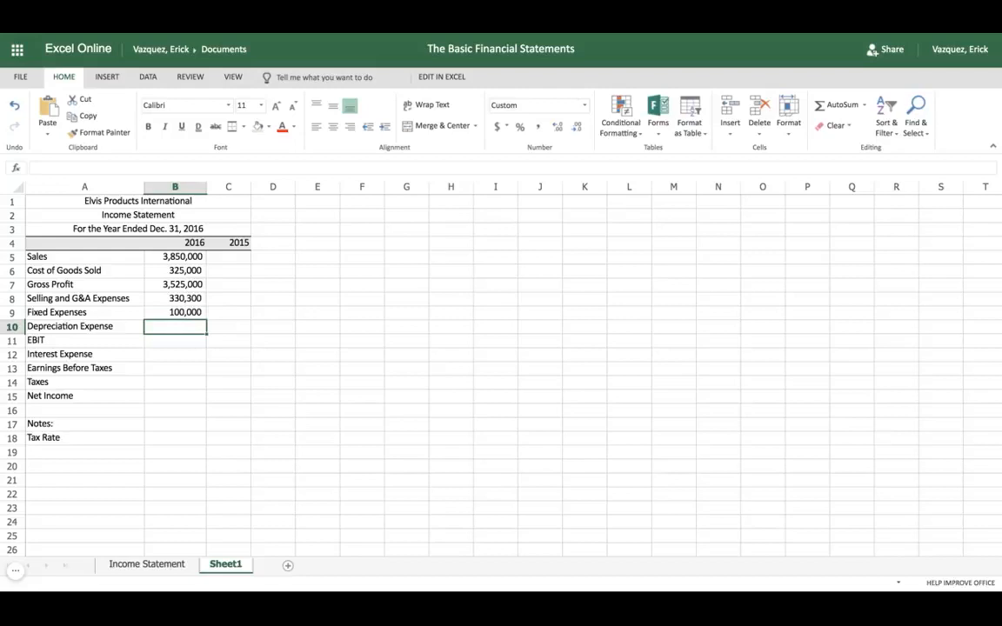
pyautogui.write('20000')
pyautogui.press('Return')
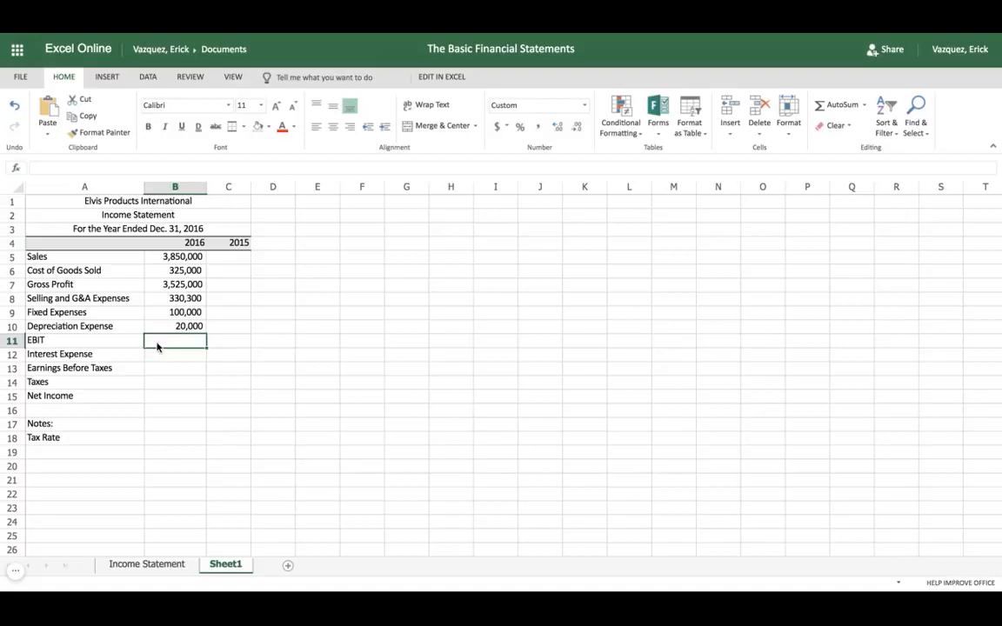
# Calculate the 2016 EBIT in B11 as Gross Profit minus the three expense rows with the formula =B7-SUM(B8:B10)
pyautogui.write('=')
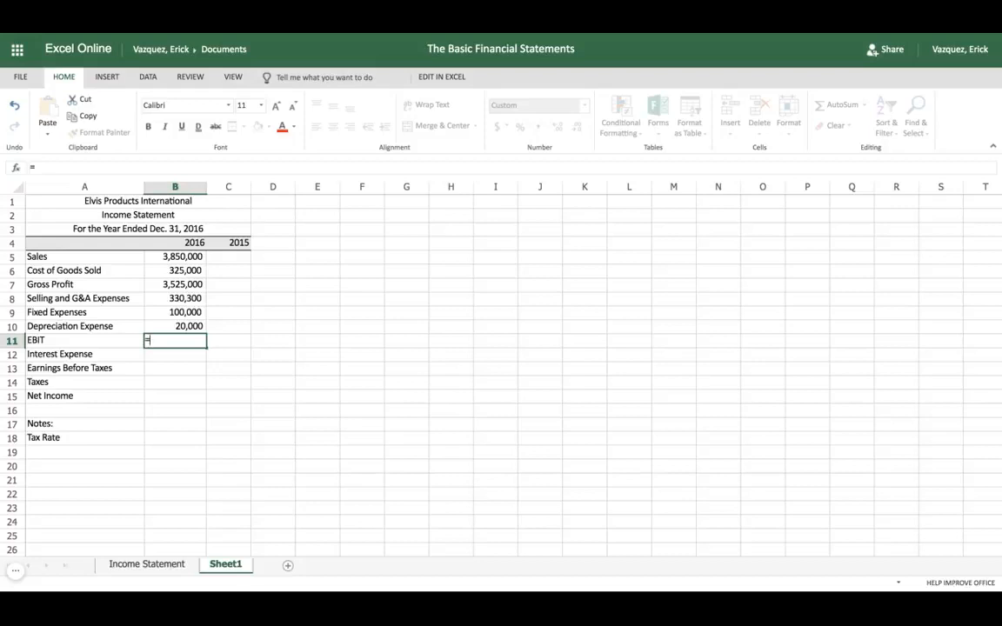
pyautogui.click(171, 289)
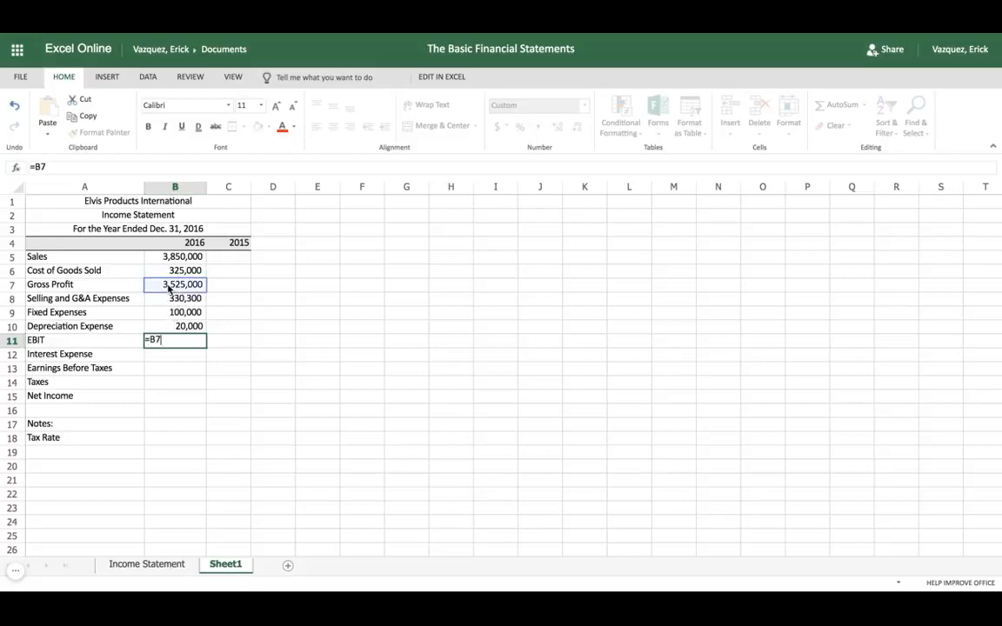
pyautogui.write('-')
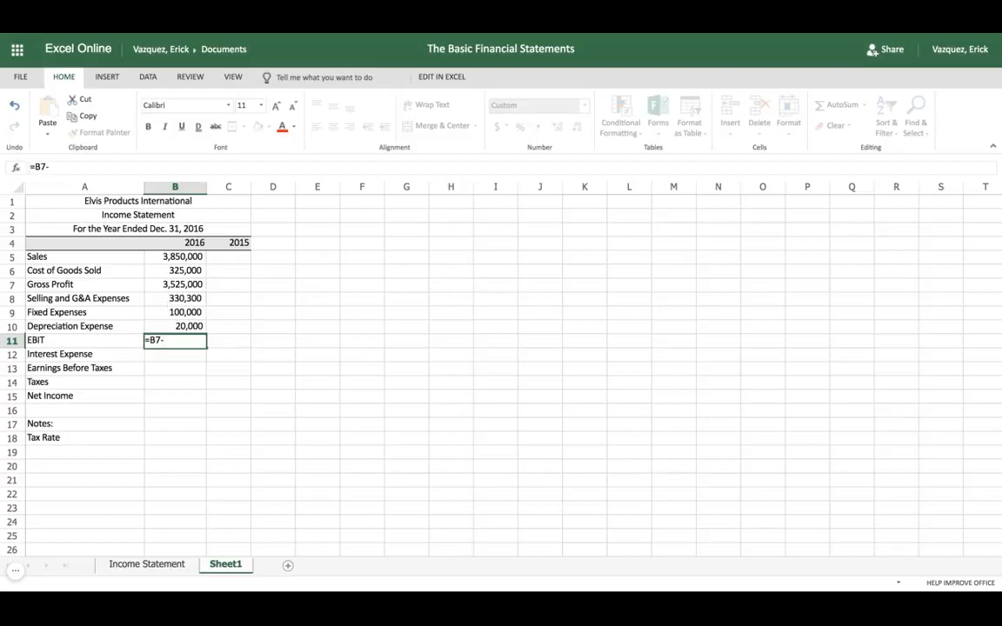
pyautogui.write('sum')
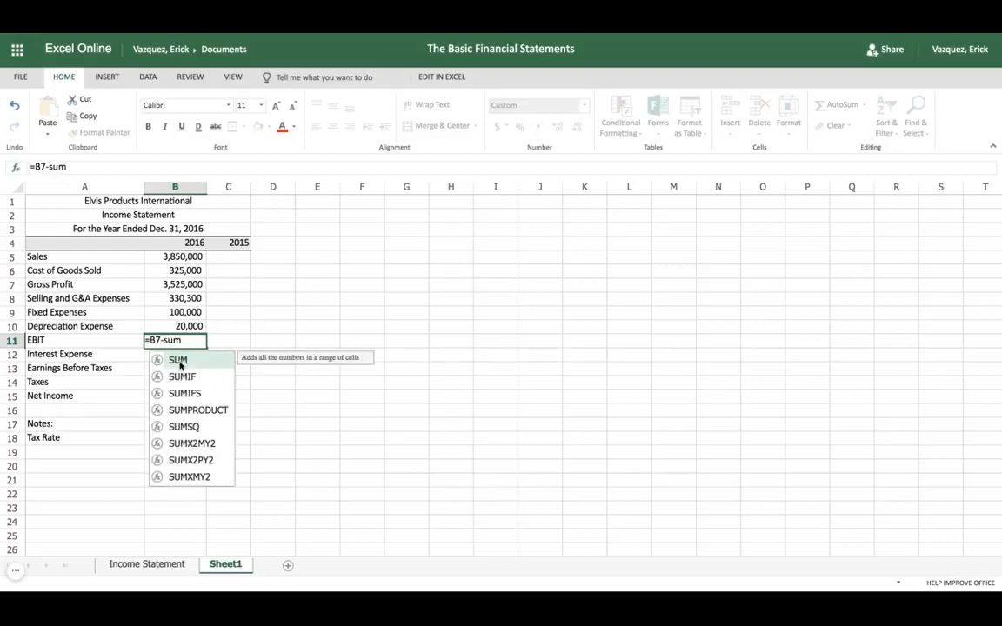
pyautogui.doubleClick(179, 361)
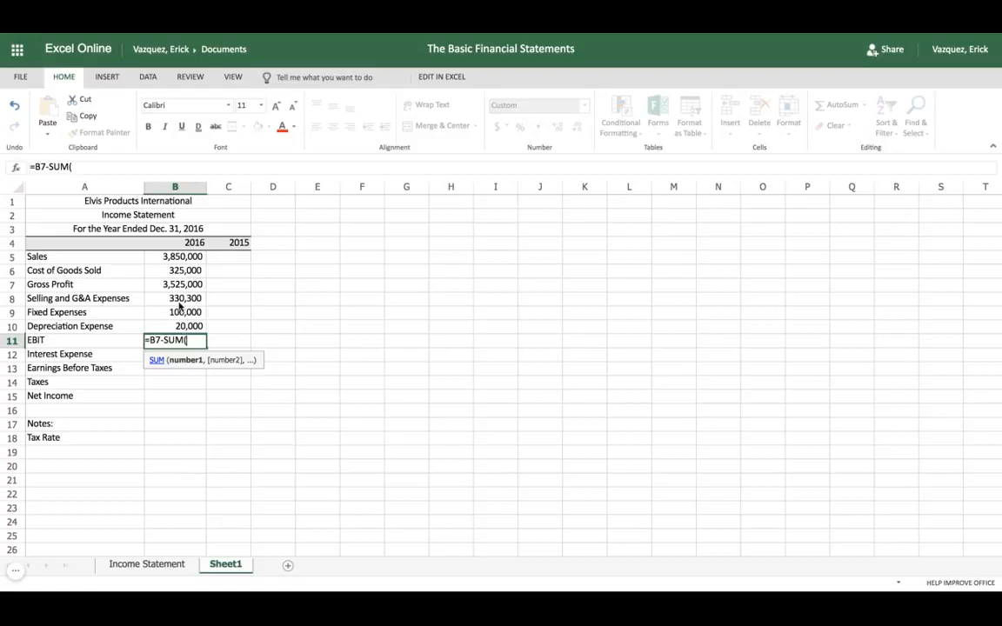
pyautogui.click(179, 298)
pyautogui.hotkey('shift', 'Down')
pyautogui.hotkey('shift', 'Down')
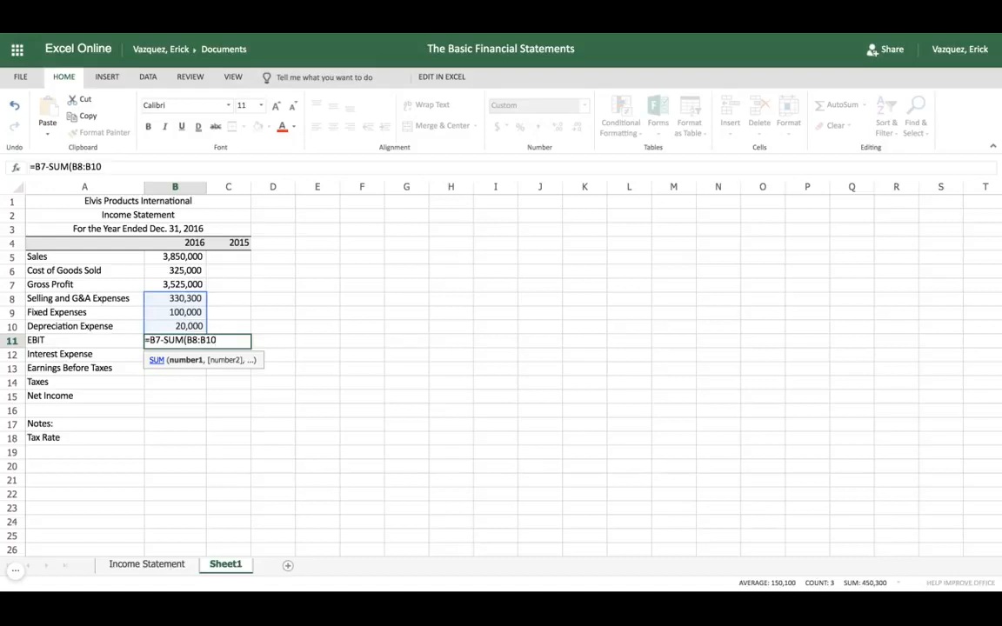
pyautogui.write(')')
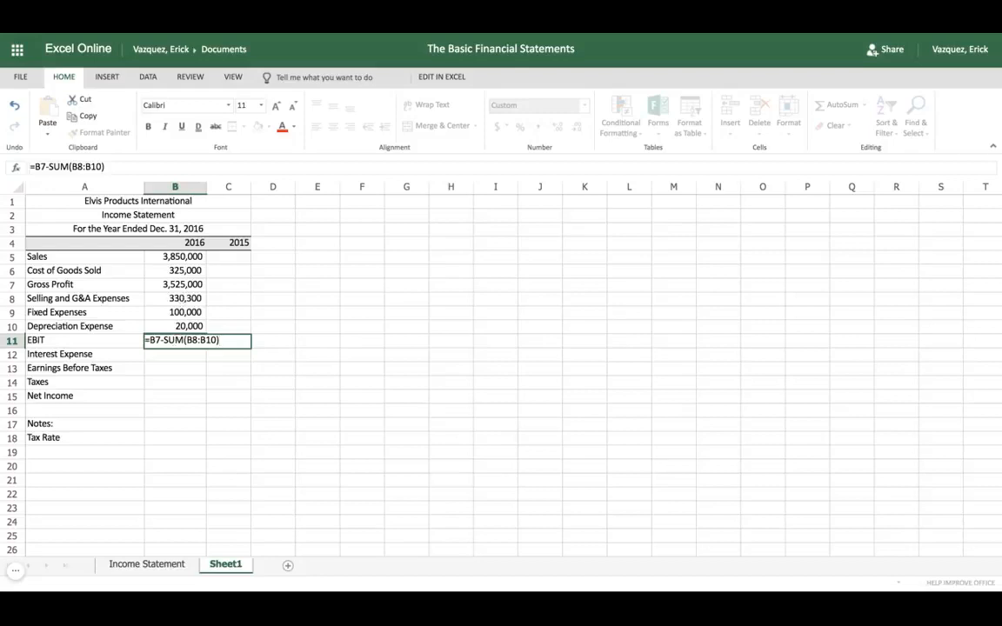
pyautogui.press('Tab')
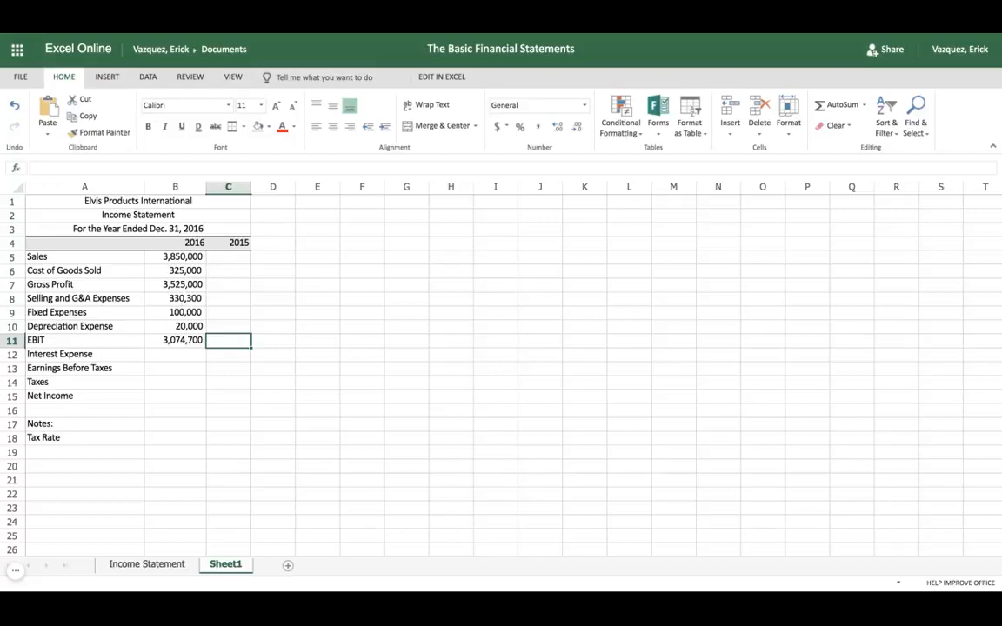
# Correct the 2016 Cost of Goods Sold in cell B6 to 3,250,000
pyautogui.click(167, 275)
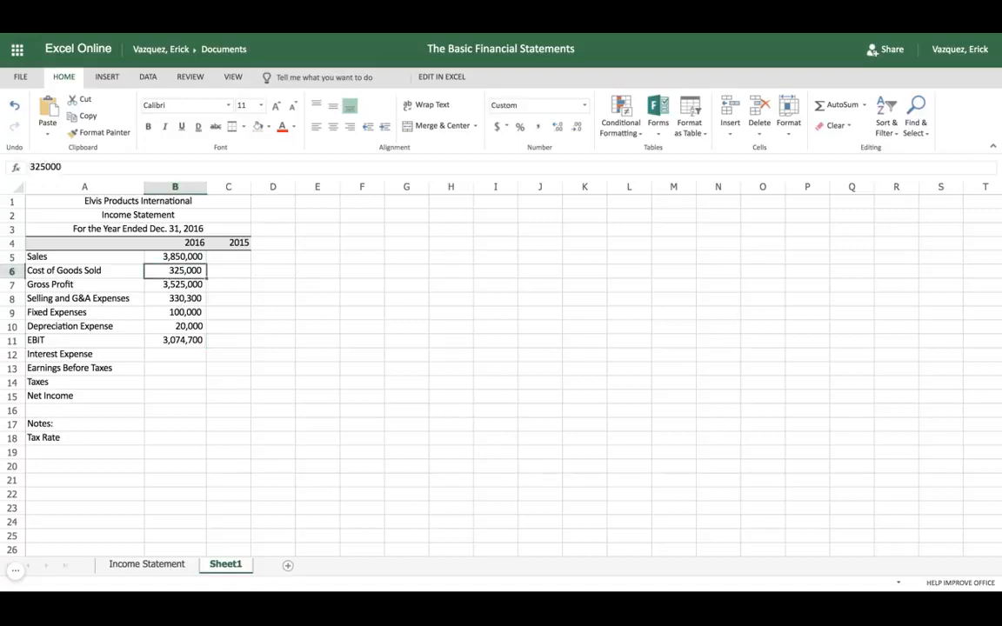
pyautogui.write('3')
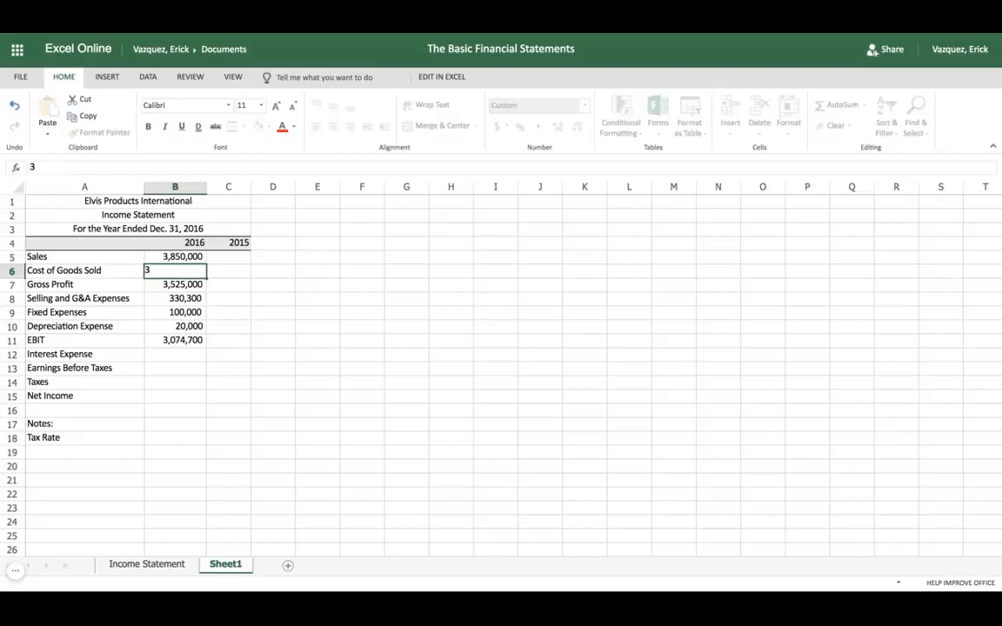
pyautogui.write(',250,')
pyautogui.write('000')
pyautogui.press('Tab')
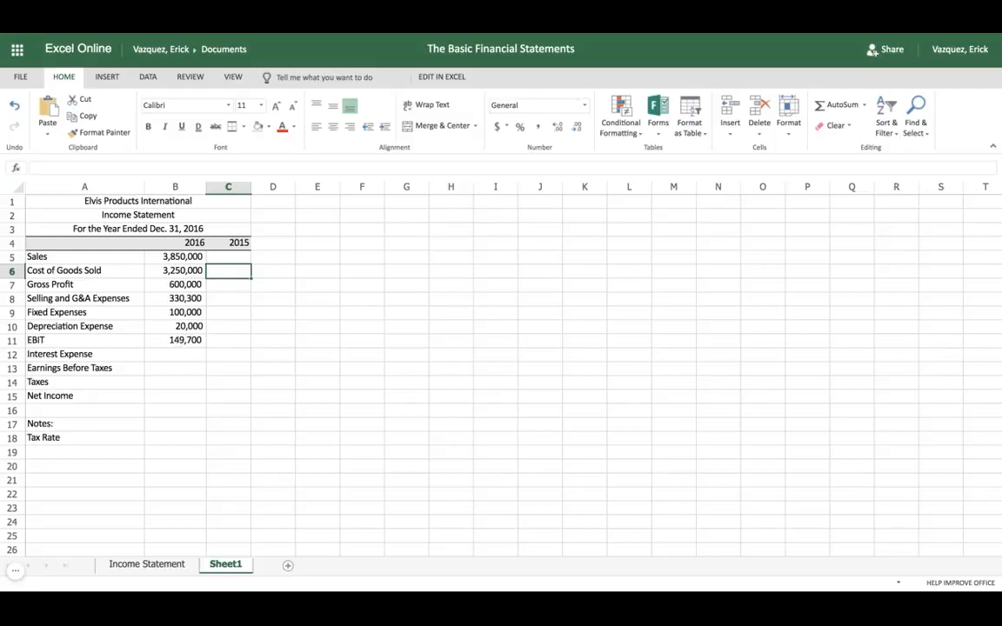
# Enter 76000 as the 2016 Interest Expense in cell B12
pyautogui.click(170, 370)
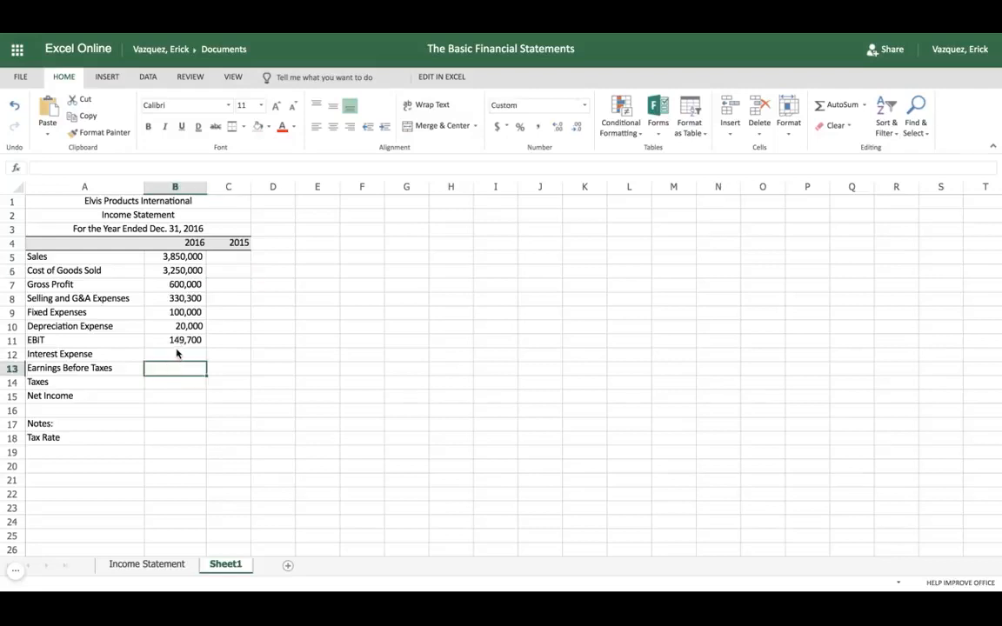
pyautogui.click(177, 355)
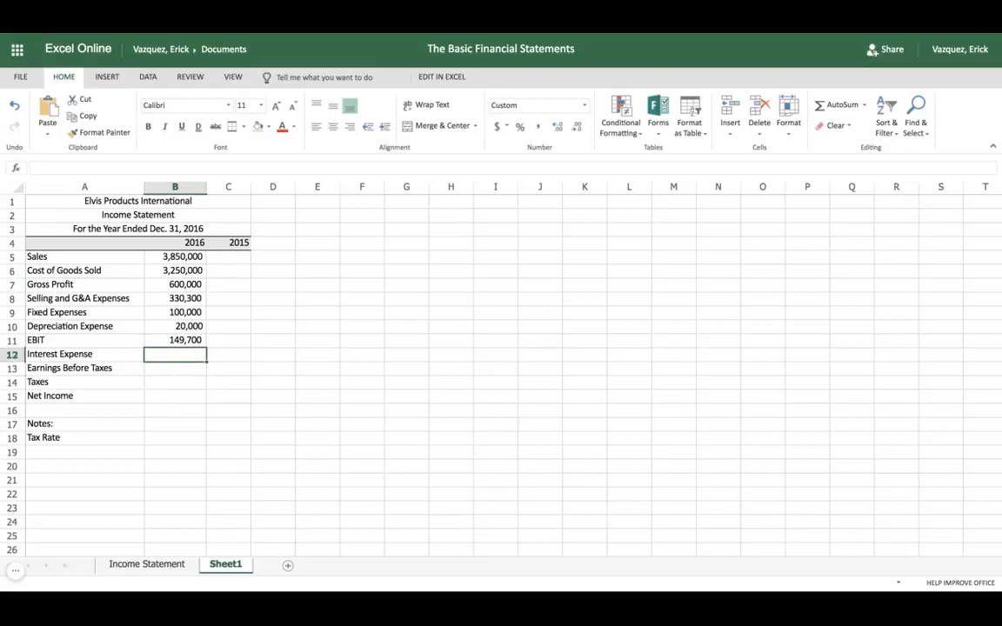
pyautogui.write('76000')
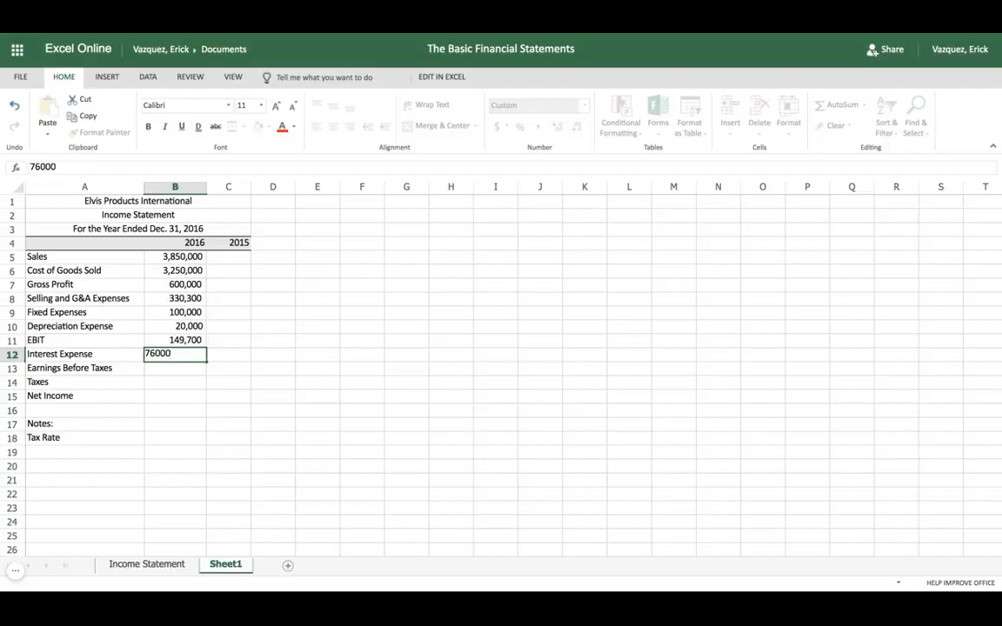
pyautogui.press('Return')
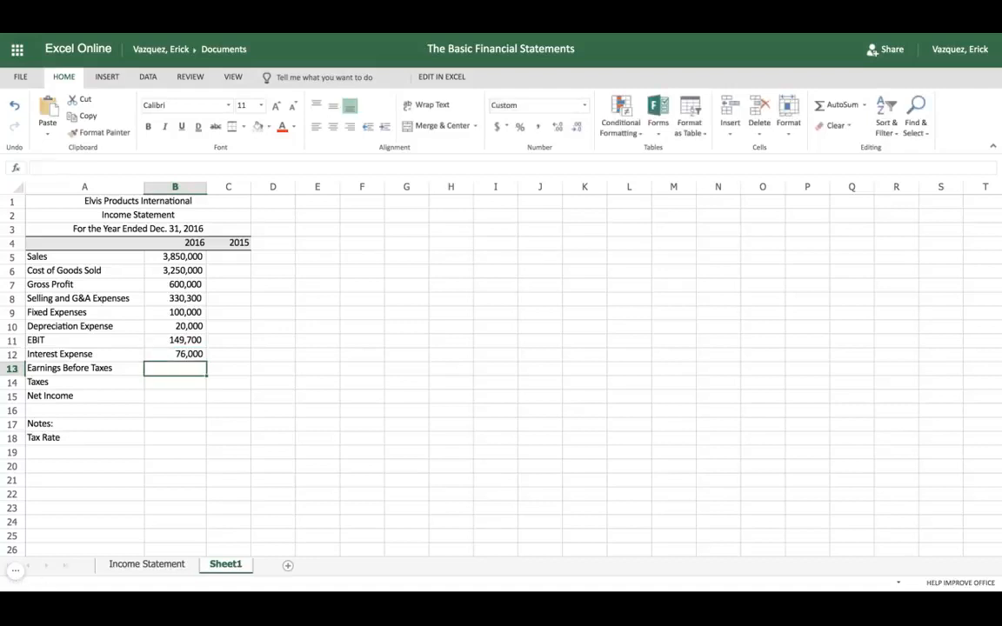
# Calculate the 2016 Earnings Before Taxes in B13 as EBIT minus Interest Expense with the formula =B11-B12
pyautogui.write('=')
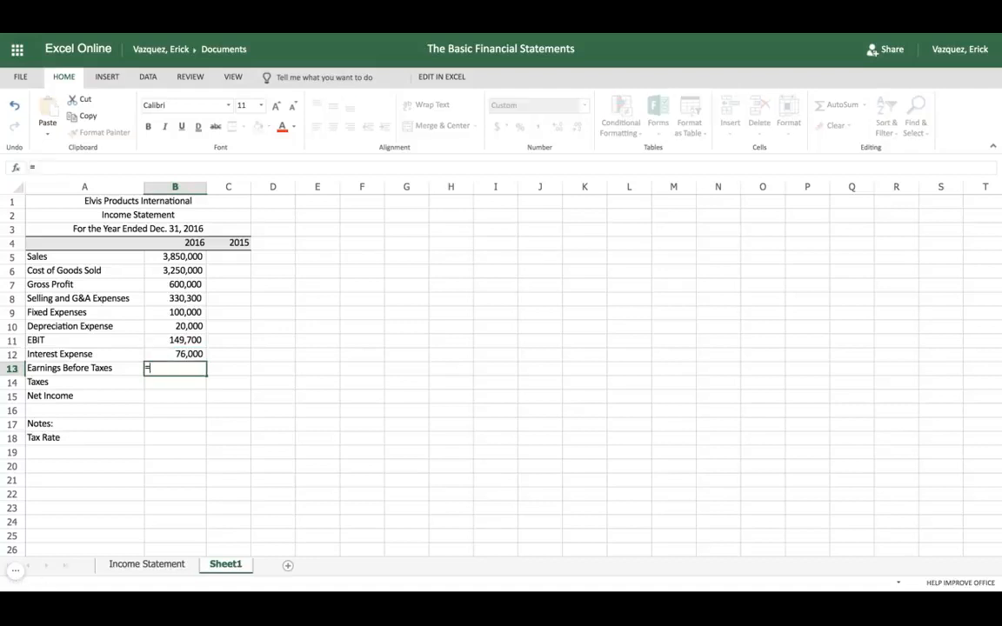
pyautogui.click(191, 340)
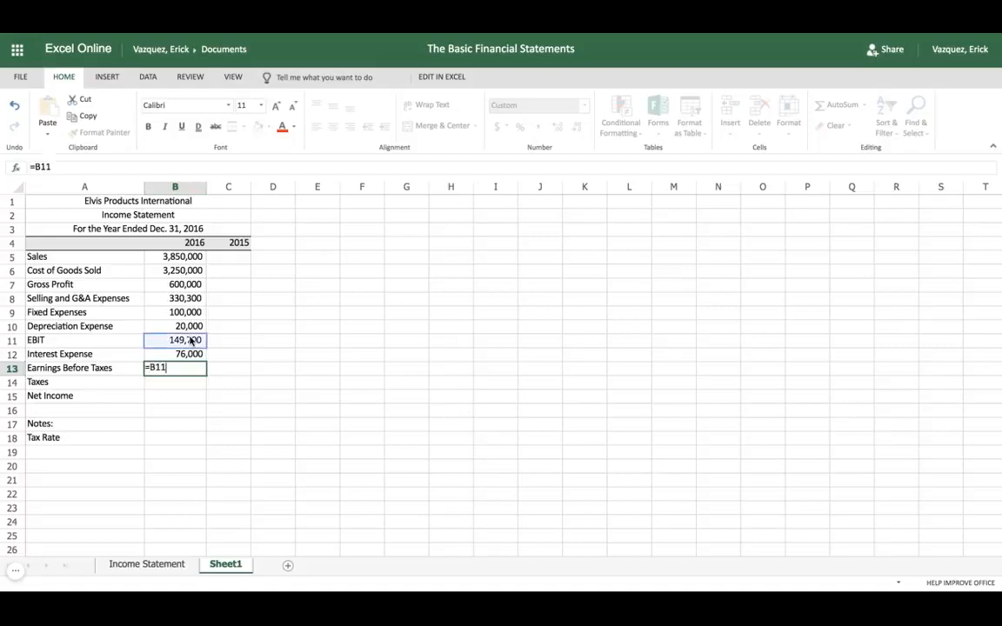
pyautogui.write('-')
pyautogui.click(188, 355)
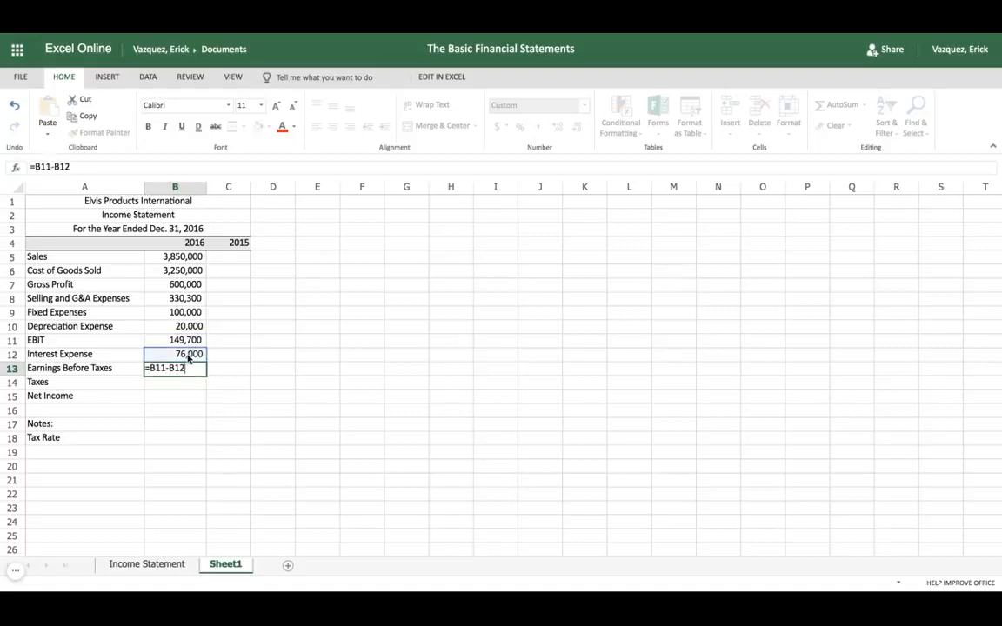
pyautogui.press('Tab')
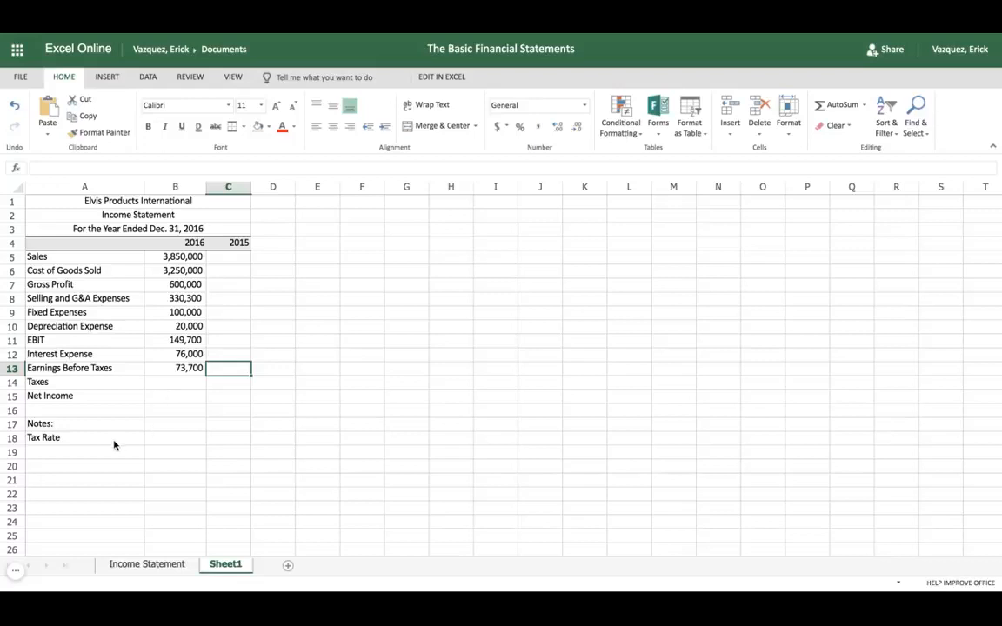
# Check the finished Income Statement sheet for the tax rate and enter 40% in cell B18 of Sheet1
pyautogui.click(147, 563)
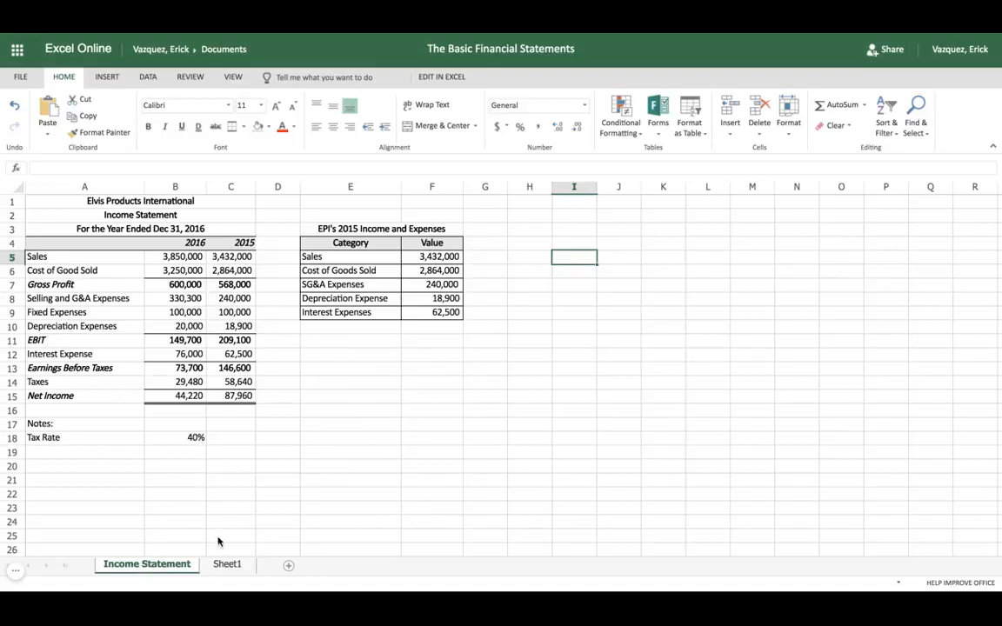
pyautogui.click(225, 564)
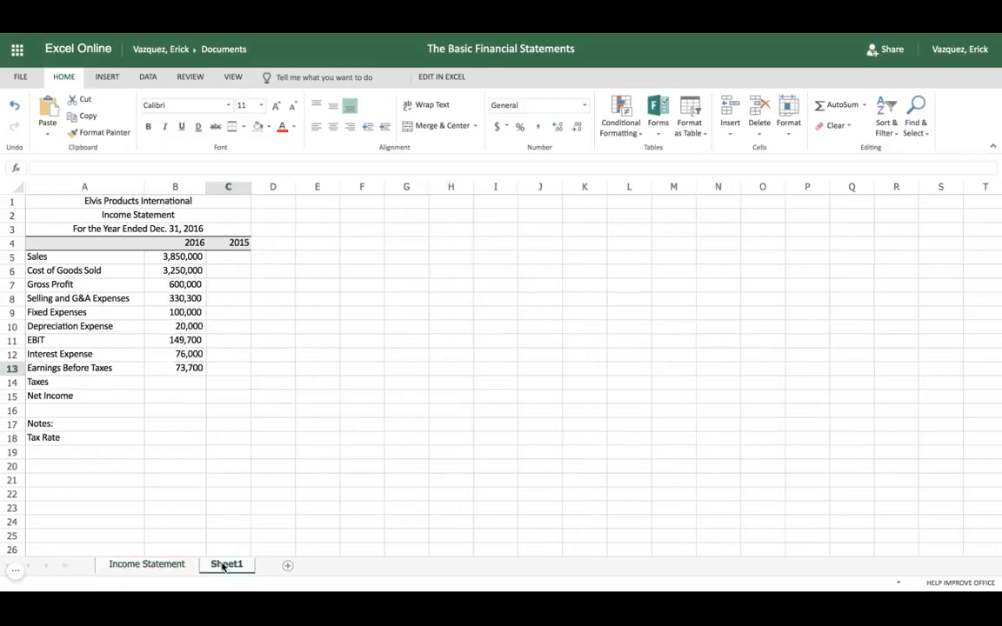
pyautogui.click(181, 440)
pyautogui.write('40%')
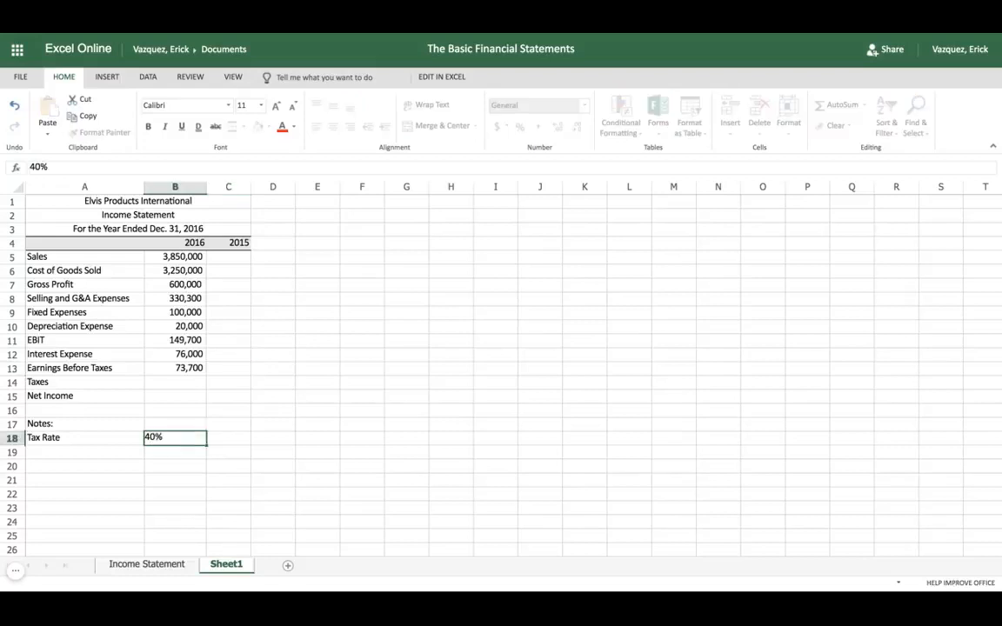
# Calculate the 2016 Taxes in B14 as Earnings Before Taxes times the Tax Rate with the formula =B13*B18
pyautogui.click(182, 382)
pyautogui.write('=')
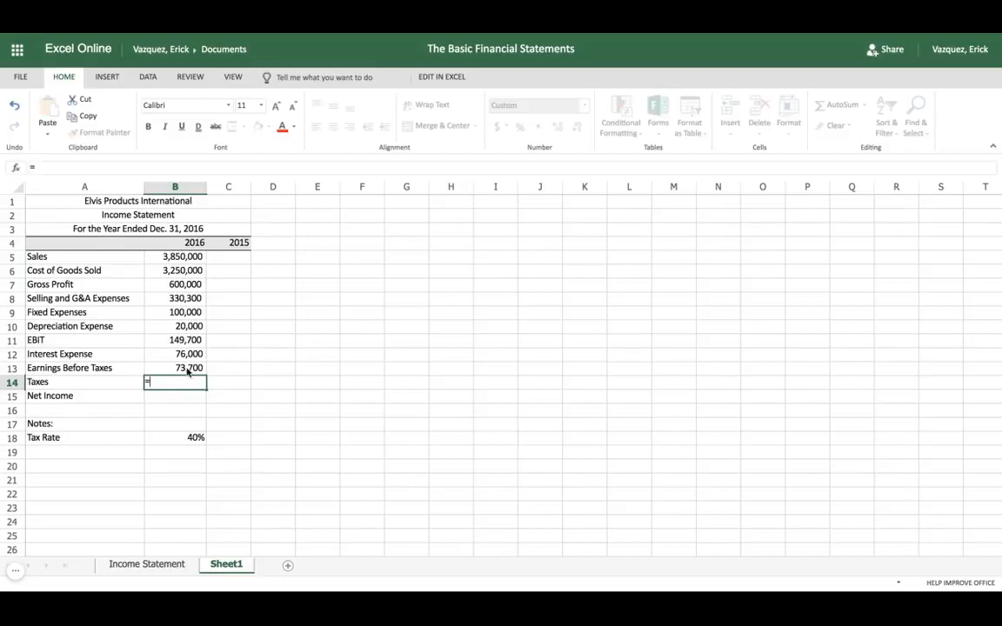
pyautogui.click(187, 371)
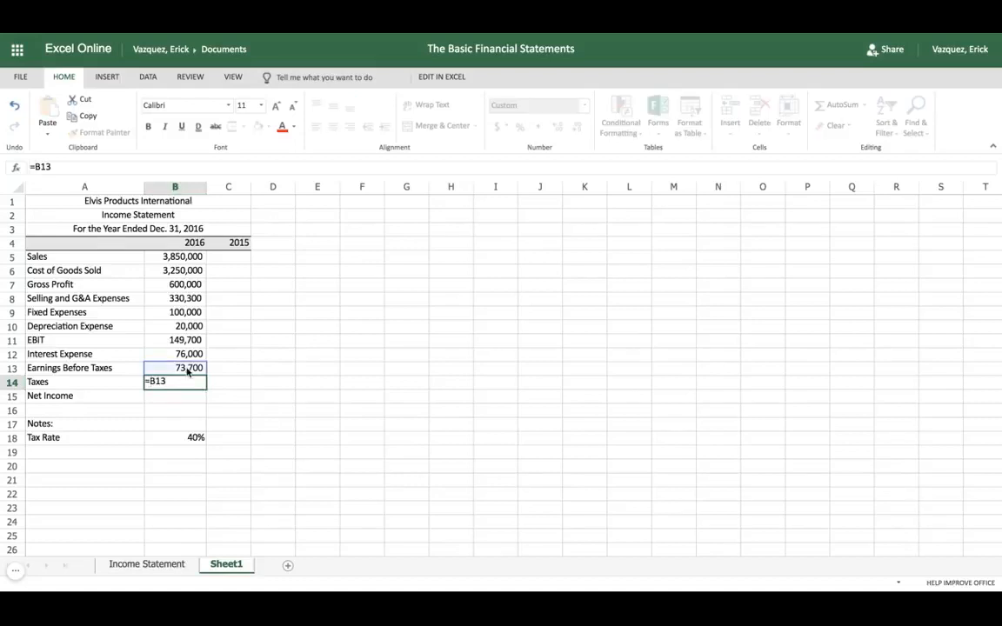
pyautogui.write('*')
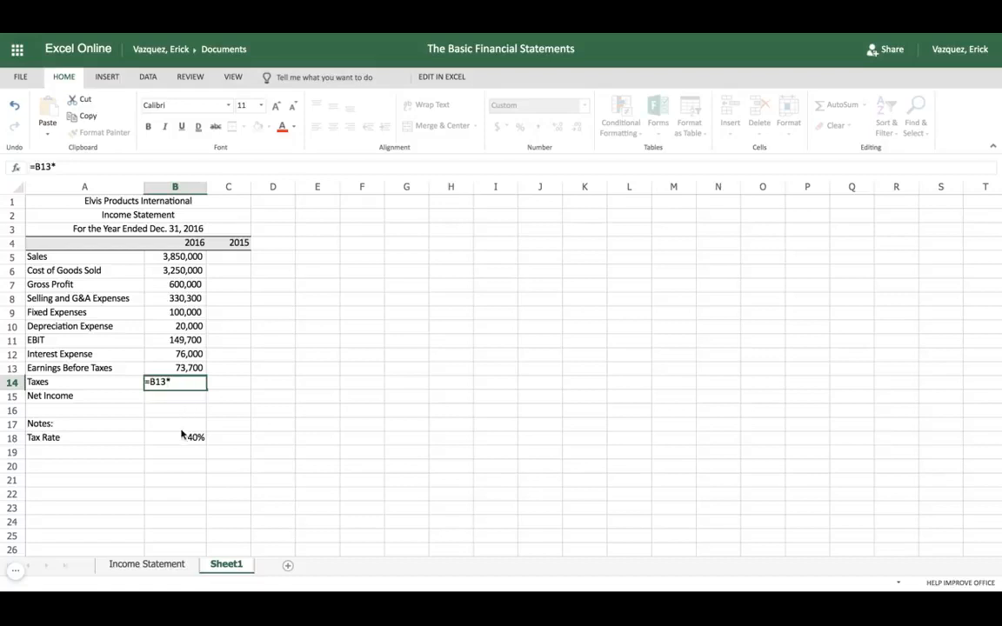
pyautogui.click(183, 438)
pyautogui.press('Tab')
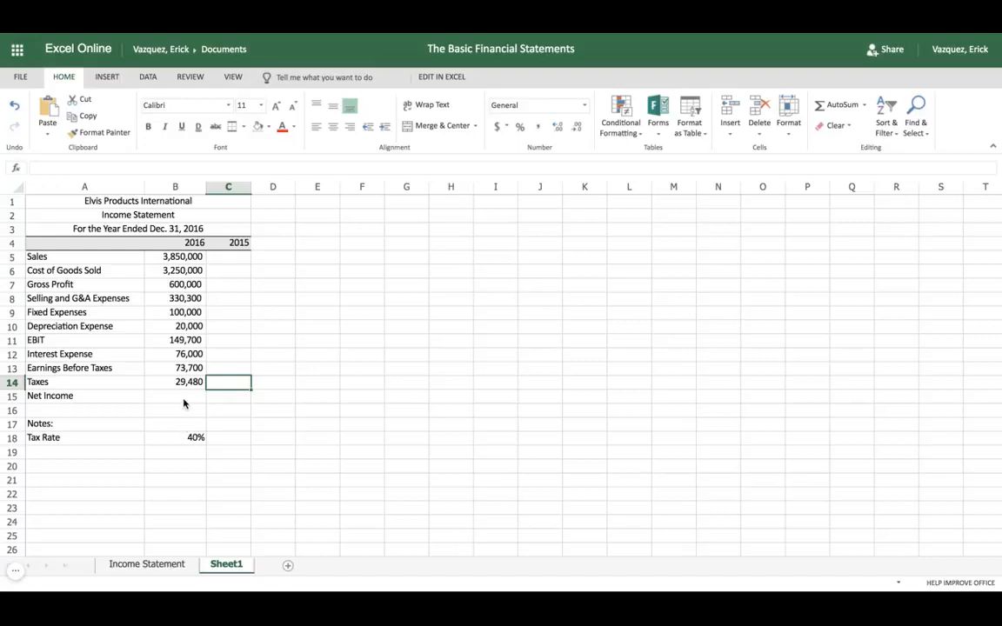
# Calculate the 2016 Net Income in B15 as Earnings Before Taxes minus Taxes with the formula =B13-B14
pyautogui.click(185, 398)
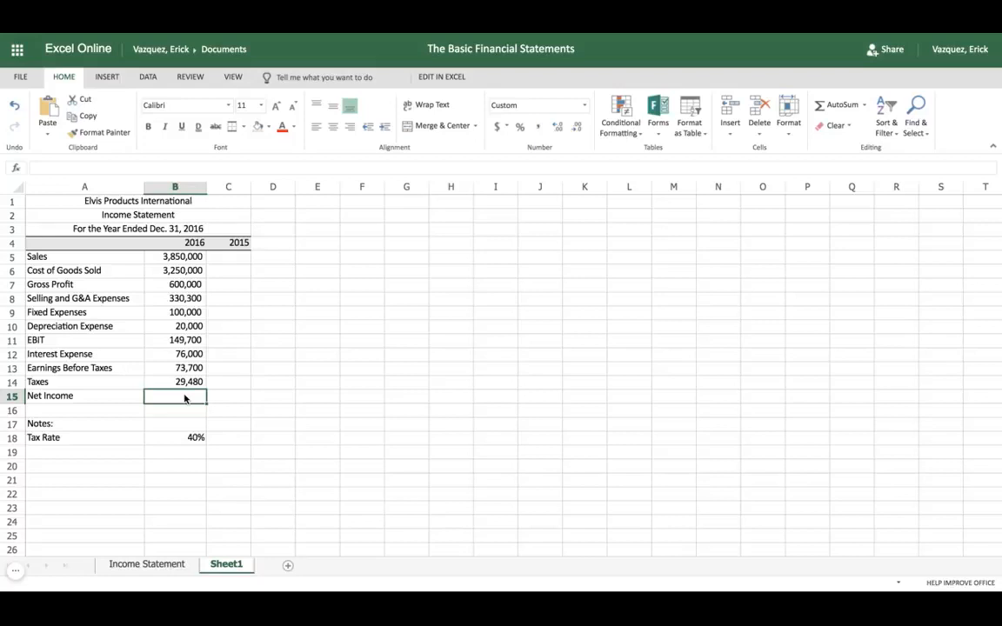
pyautogui.write('=')
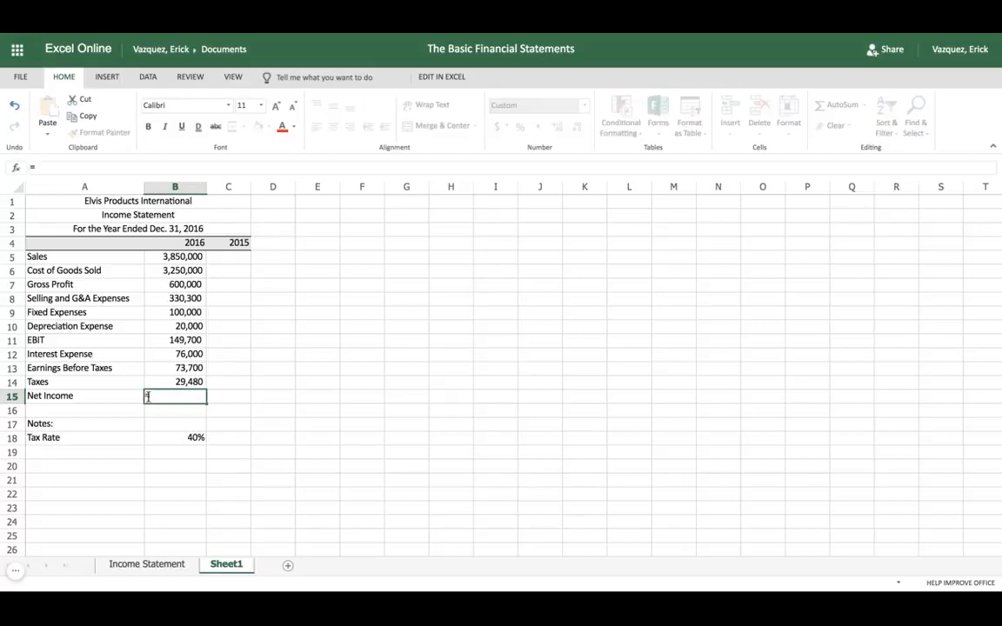
pyautogui.click(190, 372)
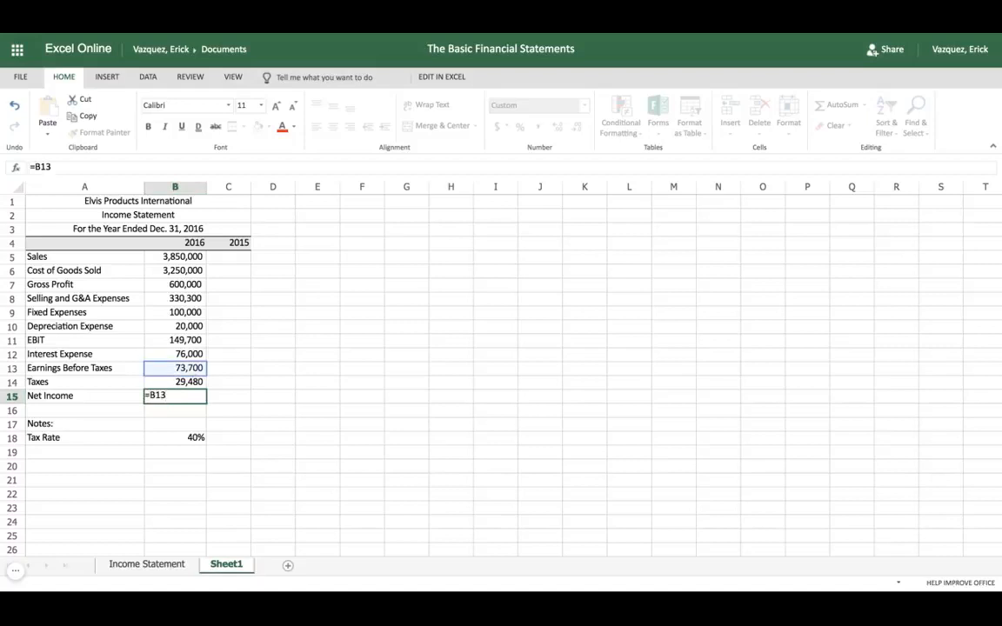
pyautogui.write('-')
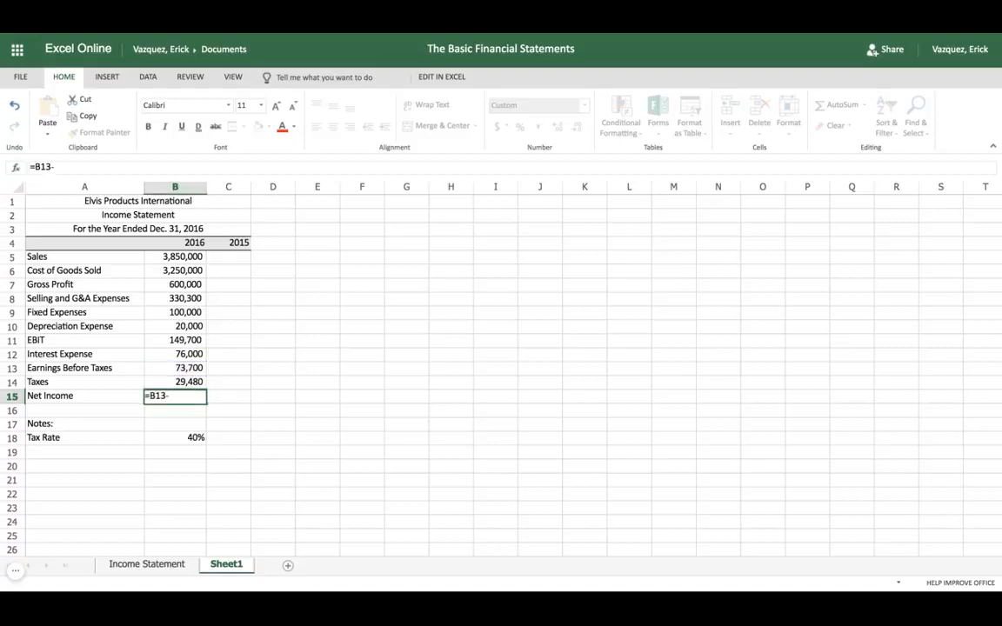
pyautogui.click(192, 384)
pyautogui.press('Tab')
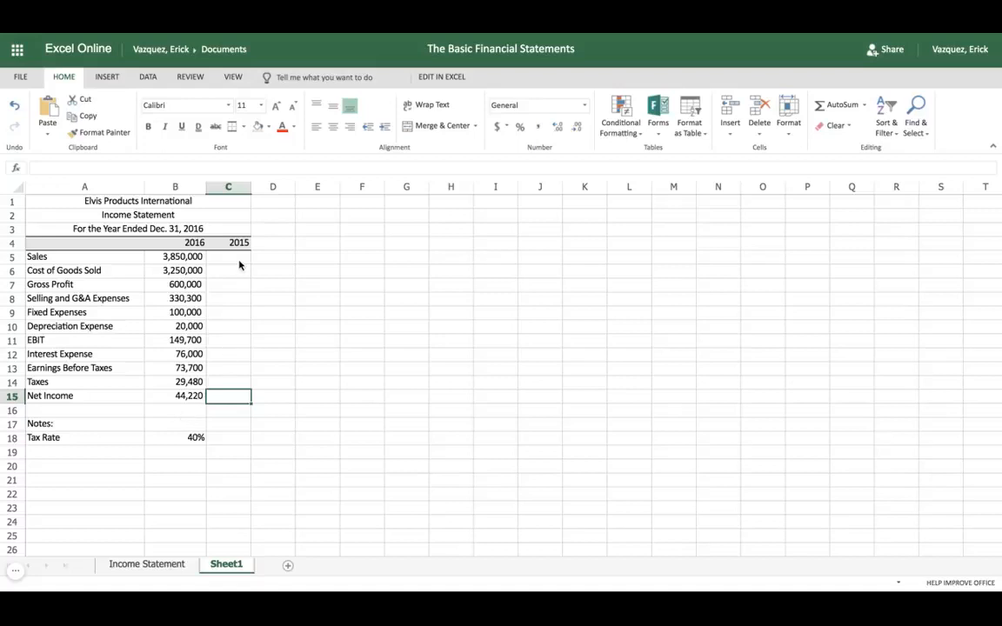
# Copy the EPI's 2015 Income and Expenses table (E3:F9) from the Income Statement sheet and paste it into Sheet1 at cell F4
pyautogui.click(156, 565)
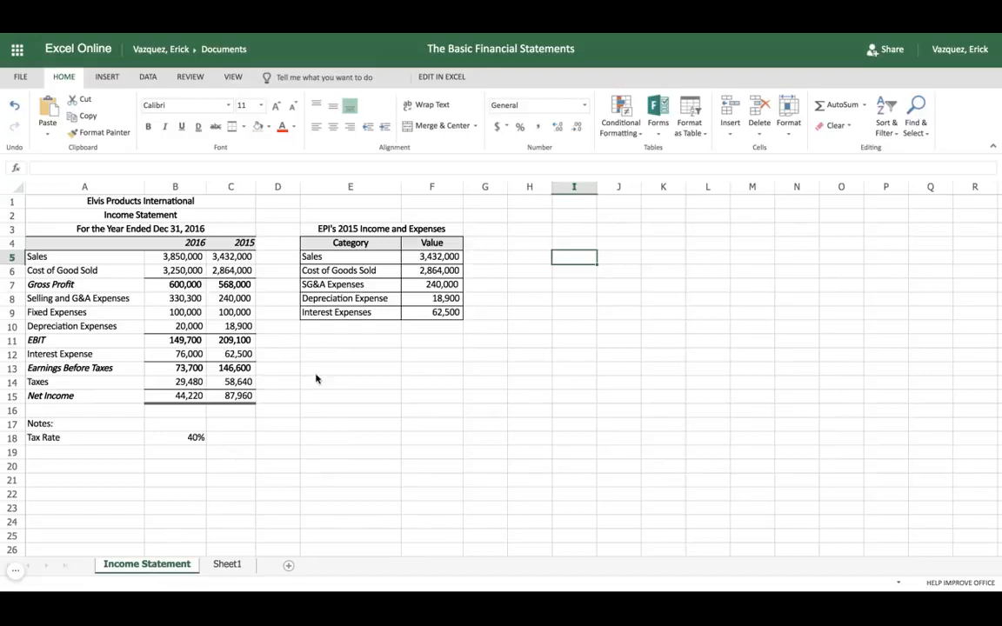
pyautogui.click(318, 229)
pyautogui.moveTo(317, 229)
pyautogui.mouseDown()
pyautogui.moveTo(392, 257)
pyautogui.moveTo(444, 312)
pyautogui.mouseUp()
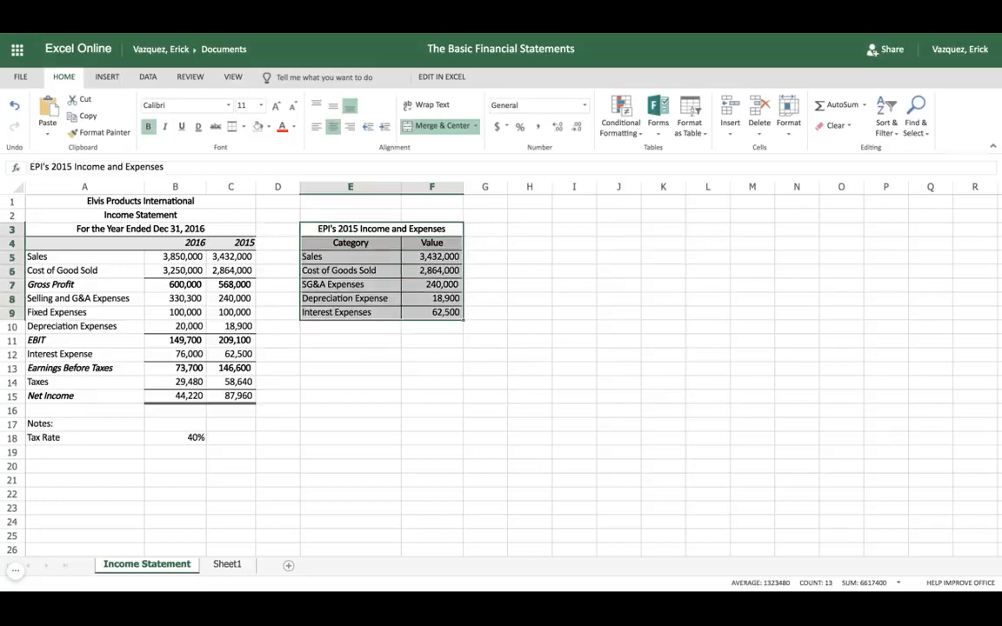
pyautogui.hotkey('ctrl', 'c')
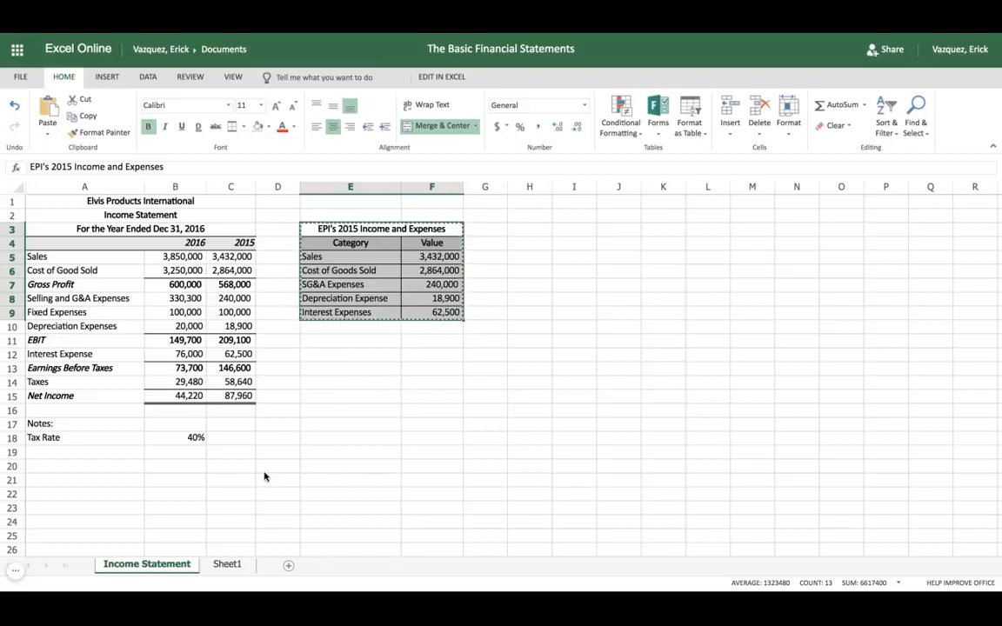
pyautogui.click(228, 565)
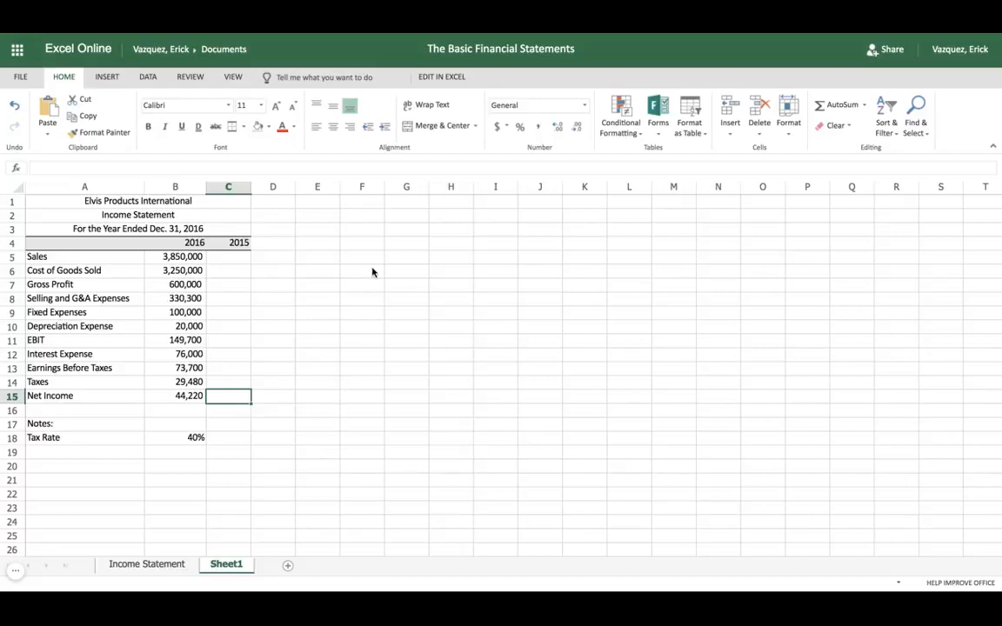
pyautogui.click(371, 245)
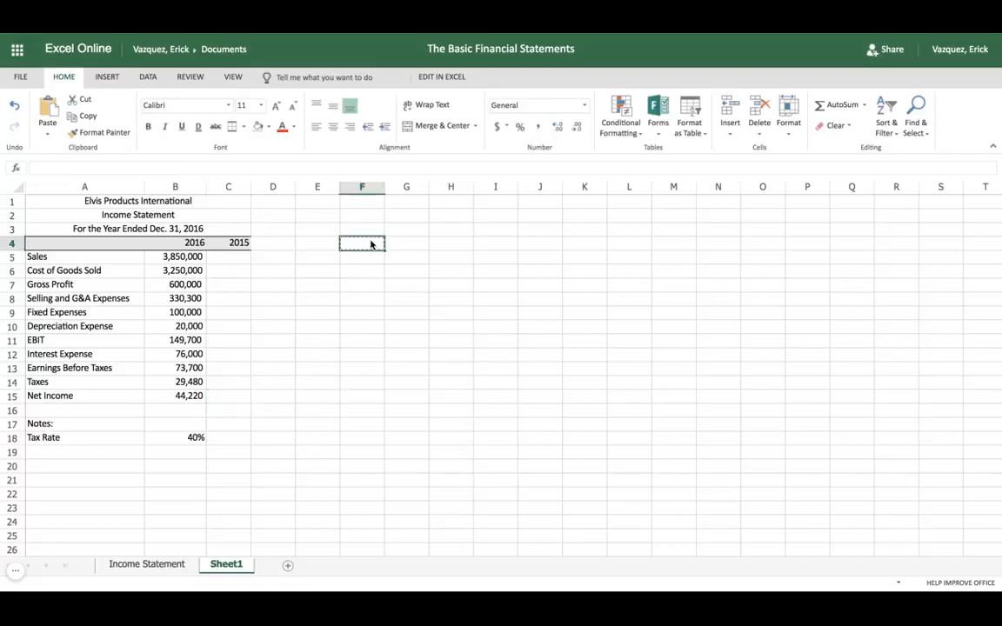
pyautogui.hotkey('ctrl', 'c')
pyautogui.press('Escape')
pyautogui.click(174, 565)
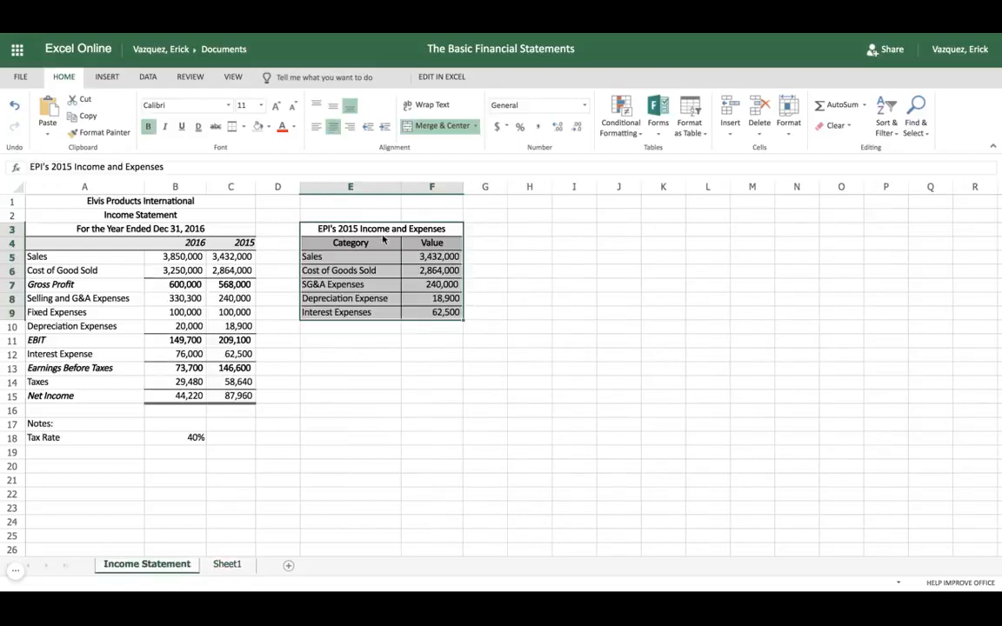
pyautogui.rightClick(351, 230)
pyautogui.click(382, 253)
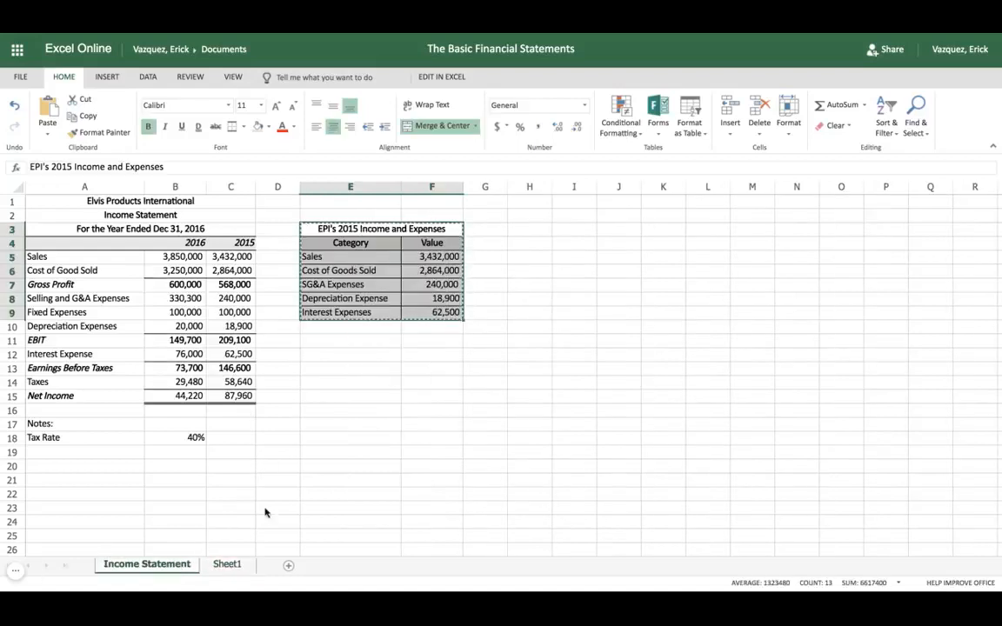
pyautogui.click(227, 564)
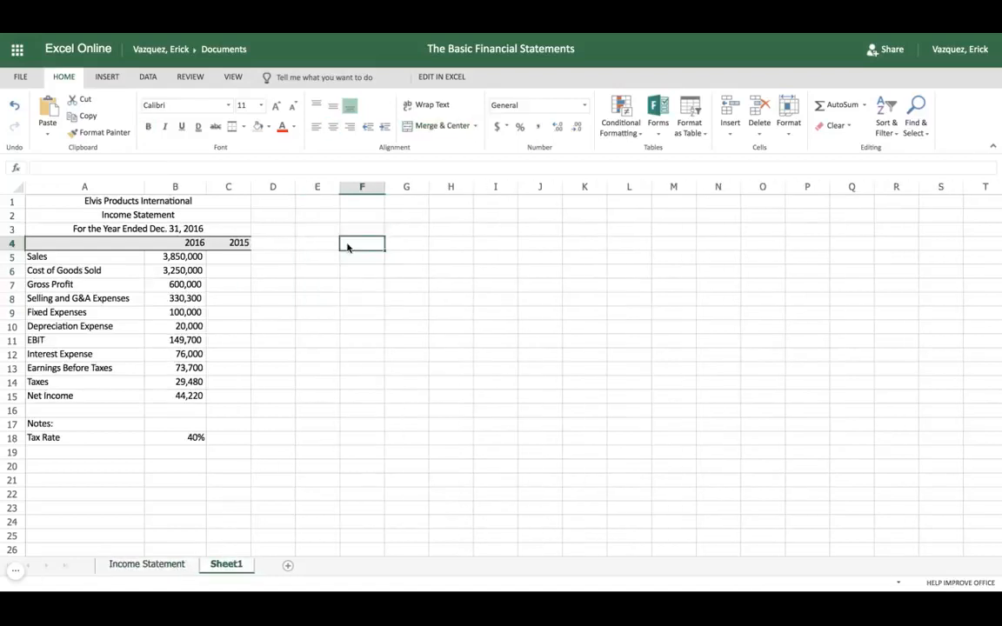
pyautogui.hotkey('ctrl', 'v')
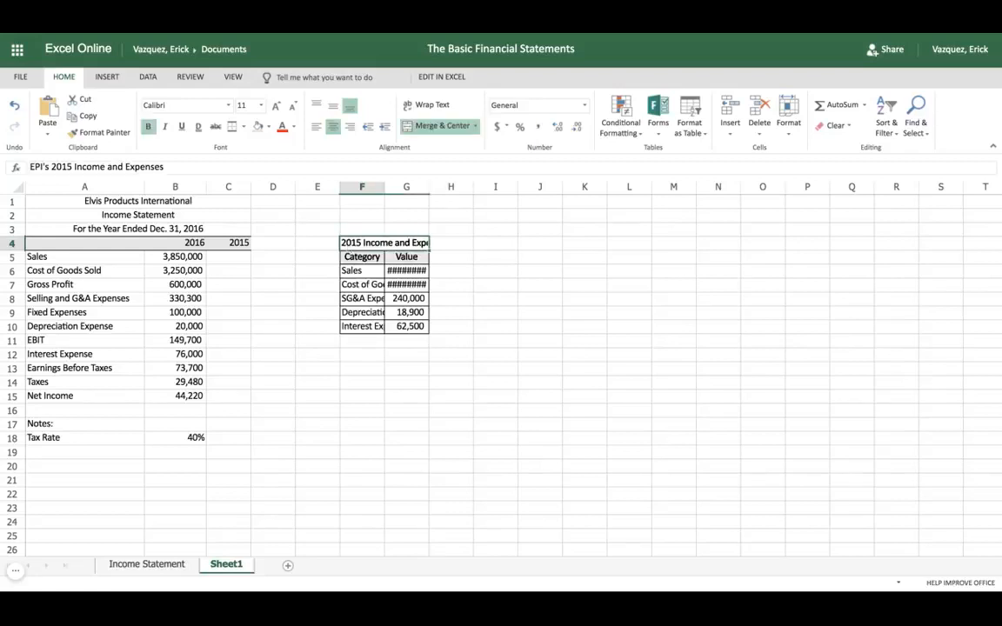
# Apply the Number format with 0 decimal places to the Sales and Cost of Goods Sold values in G6 and G7
pyautogui.rightClick(413, 274)
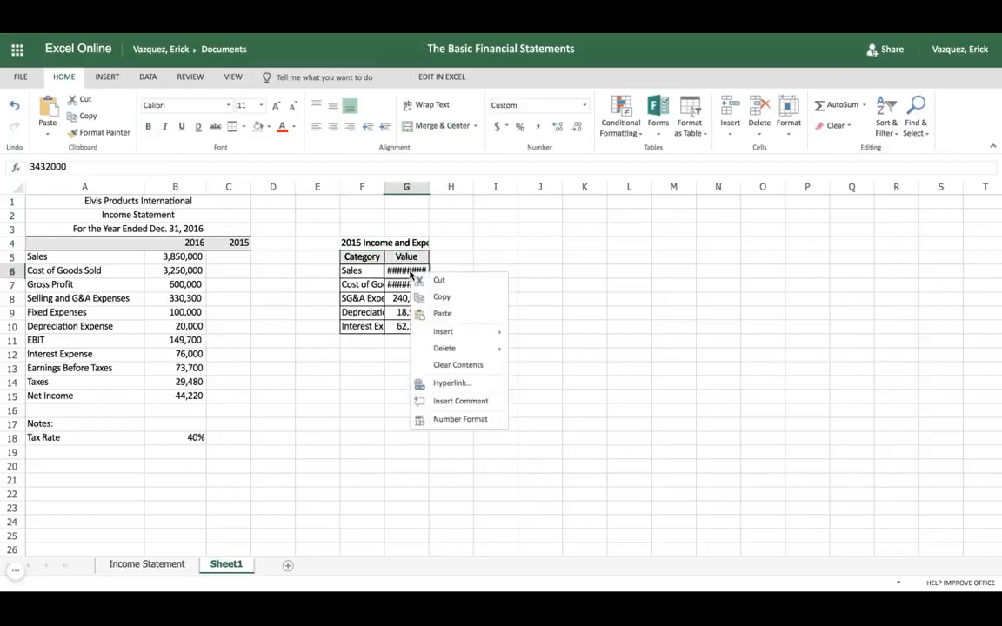
pyautogui.click(464, 418)
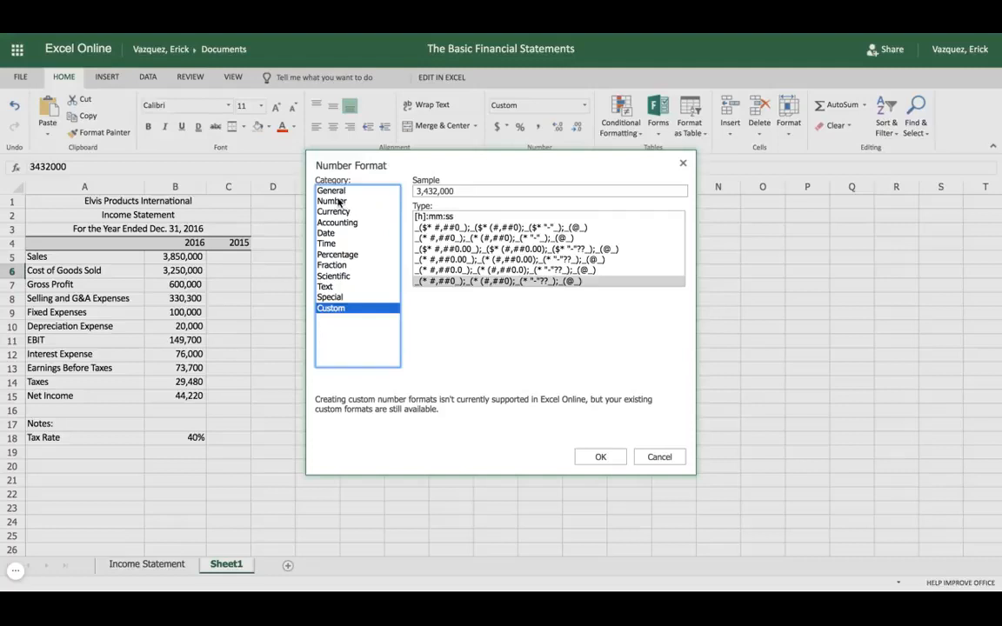
pyautogui.click(343, 200)
pyautogui.click(599, 456)
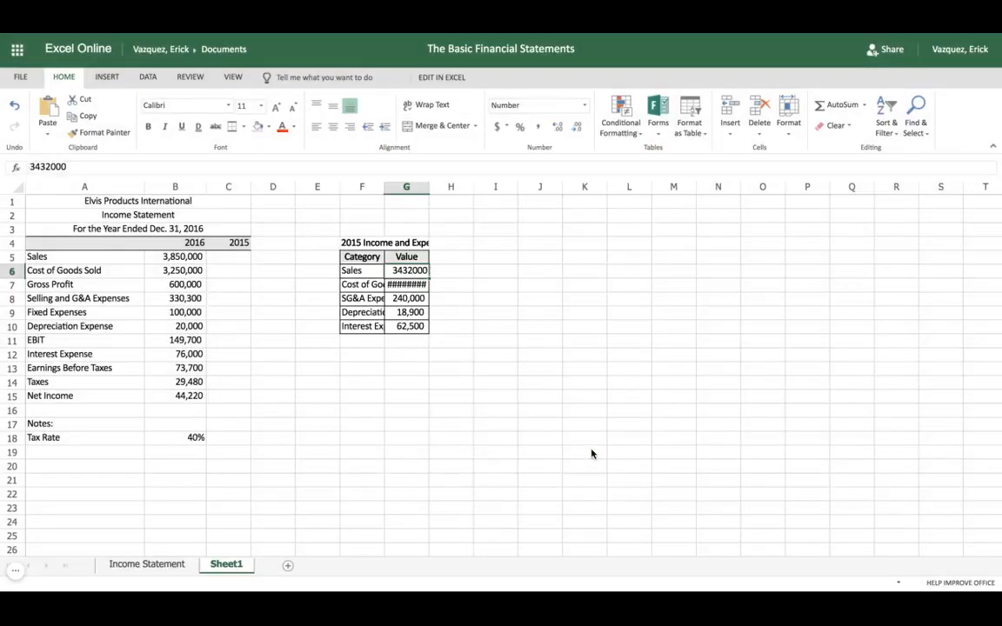
pyautogui.rightClick(402, 286)
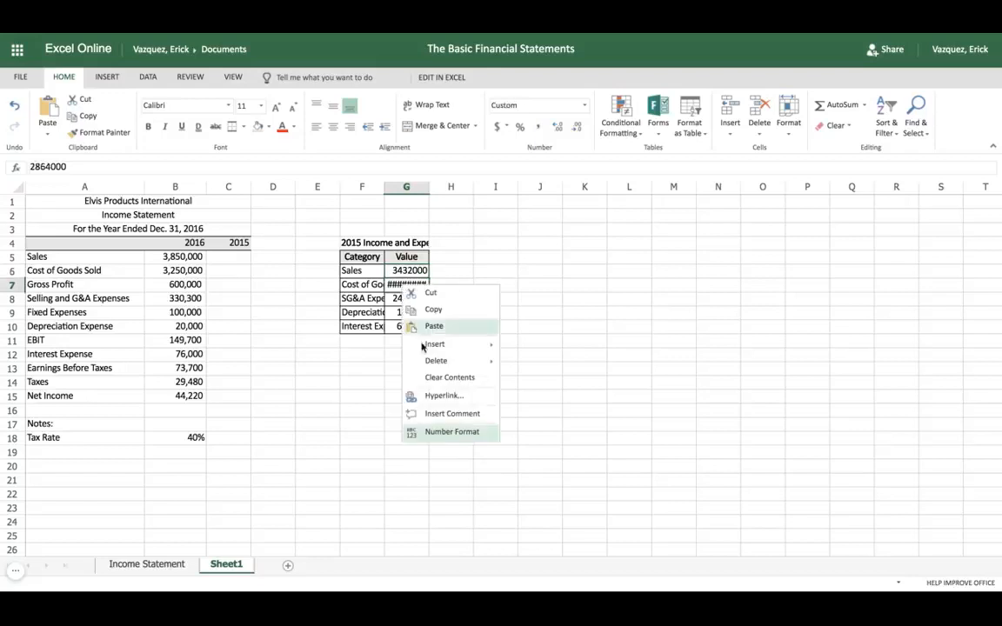
pyautogui.click(441, 432)
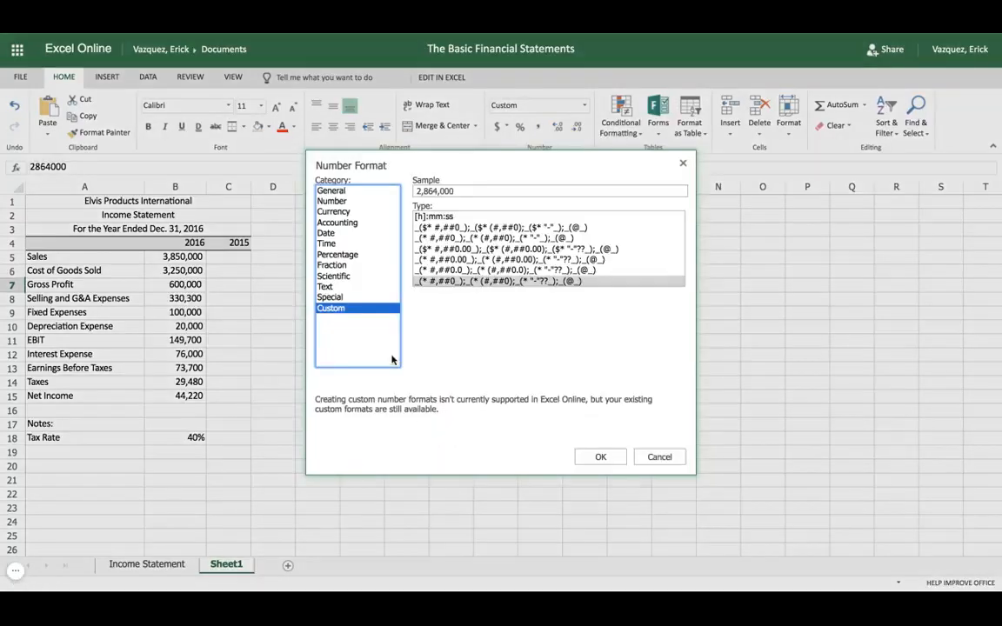
pyautogui.click(341, 202)
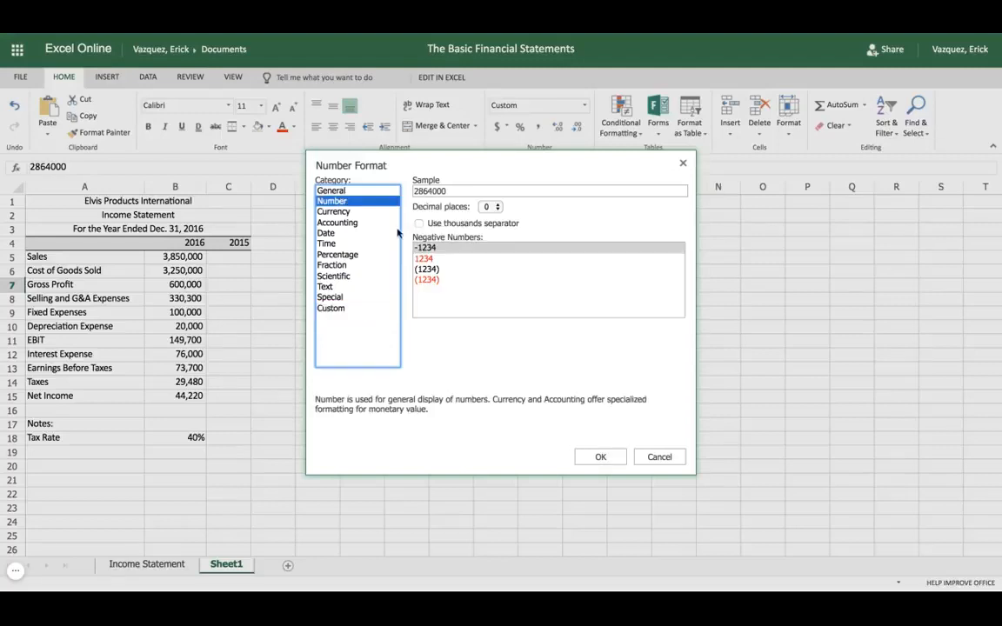
pyautogui.click(600, 457)
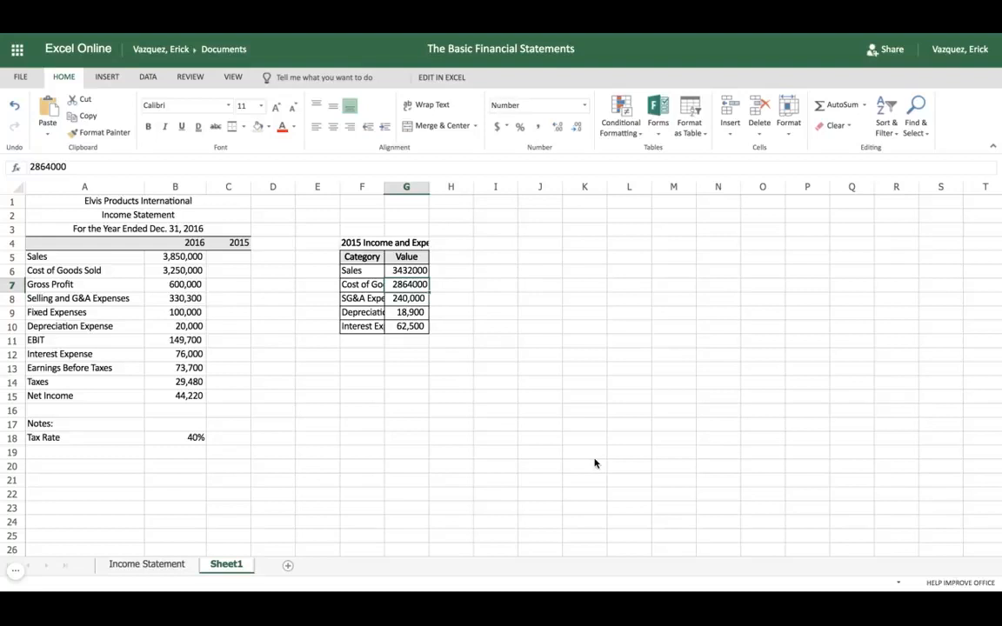
# Format the pasted table's values in G6:G10 with comma style and no decimals, and autofit column F to its category names
pyautogui.moveTo(418, 271); pyautogui.dragTo(409, 326)
pyautogui.click(536, 124)
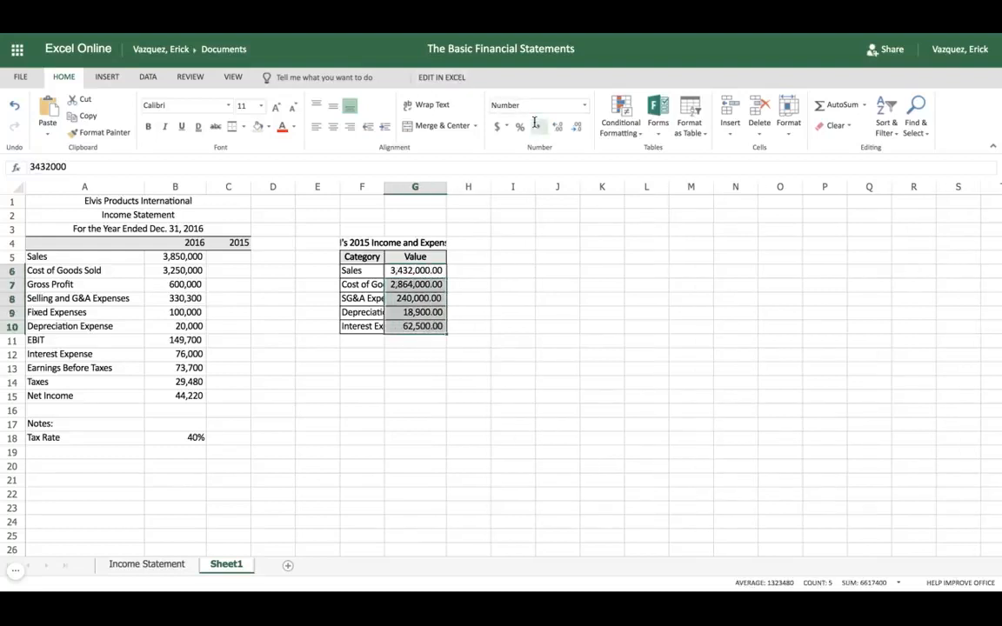
pyautogui.click(581, 128)
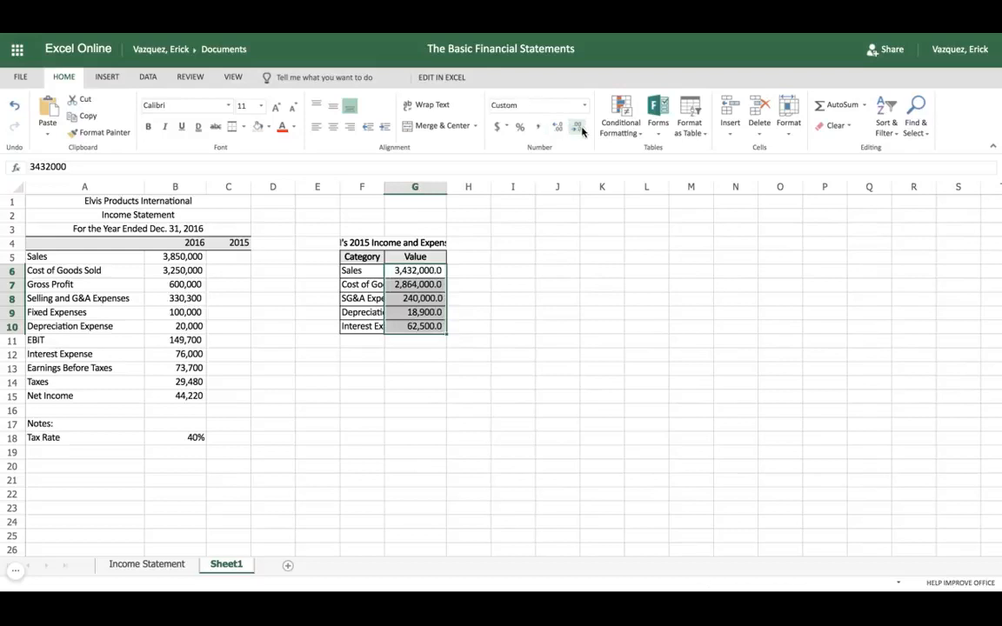
pyautogui.click(581, 128)
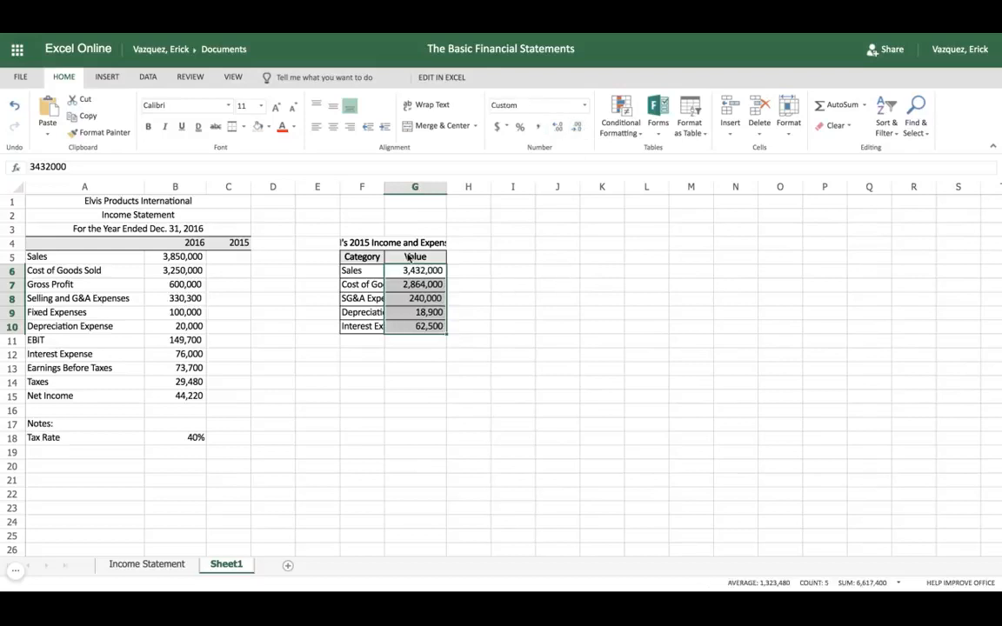
pyautogui.click(380, 188)
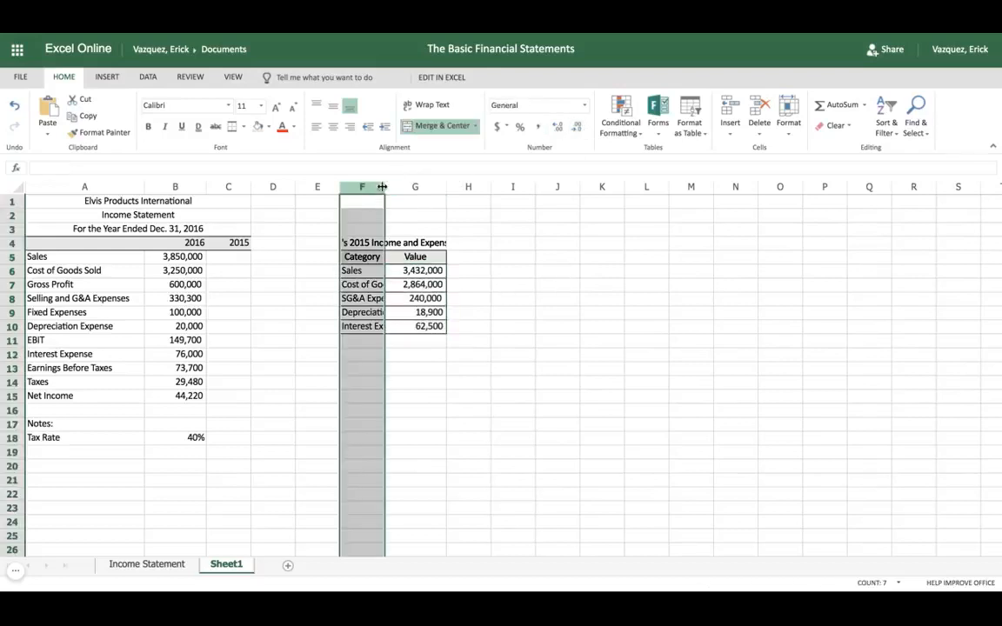
pyautogui.doubleClick(383, 187)
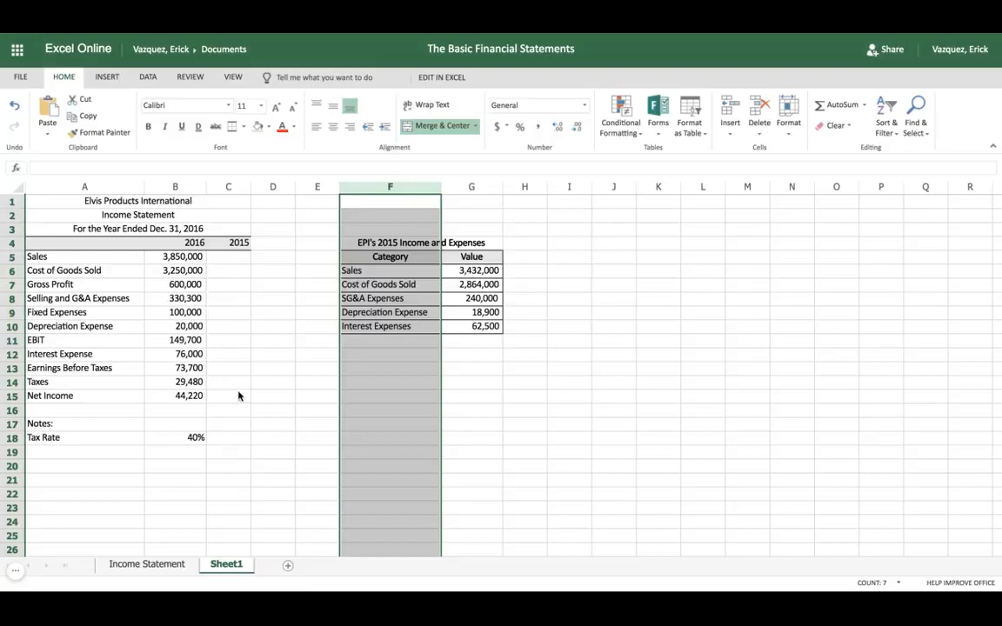
# Copy the 2015 Sales value from G6 into C5 and format it as Number with 0 decimal places
pyautogui.click(475, 274)
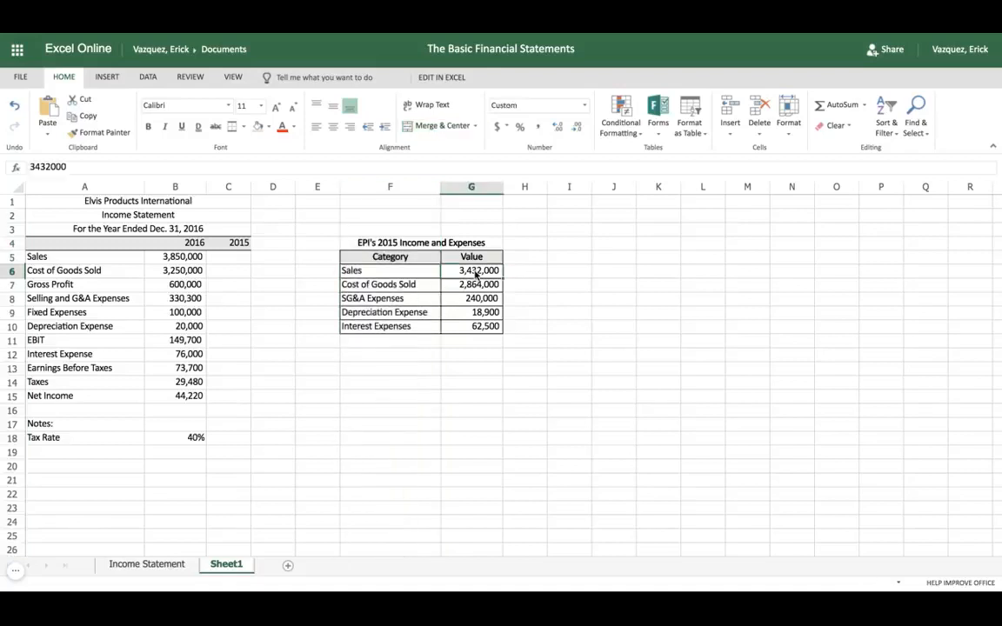
pyautogui.hotkey('ctrl', 'c')
pyautogui.click(222, 259)
pyautogui.hotkey('ctrl', 'v')
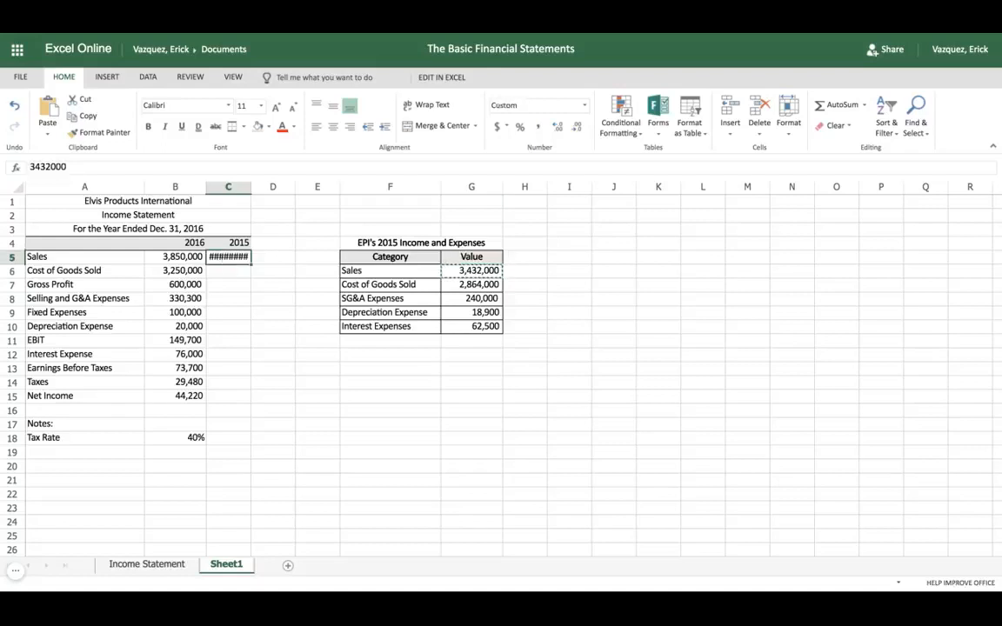
pyautogui.rightClick(227, 257)
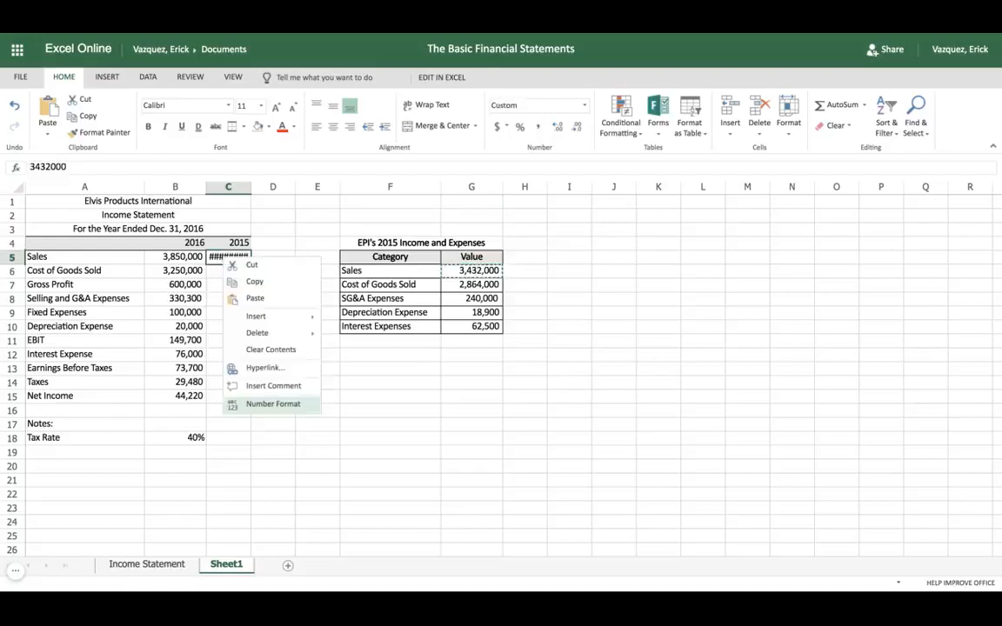
pyautogui.click(277, 405)
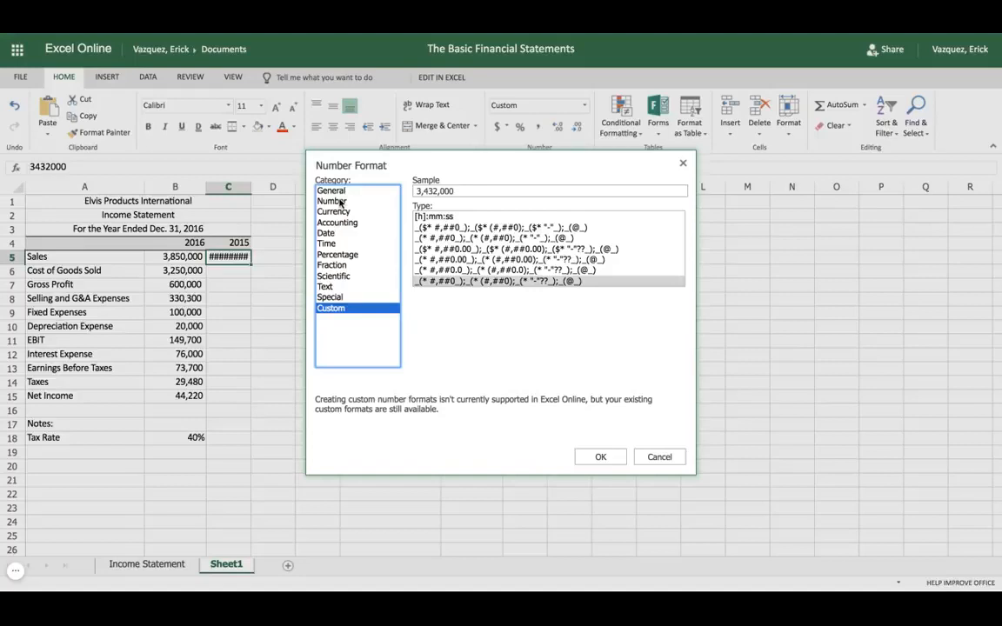
pyautogui.click(339, 202)
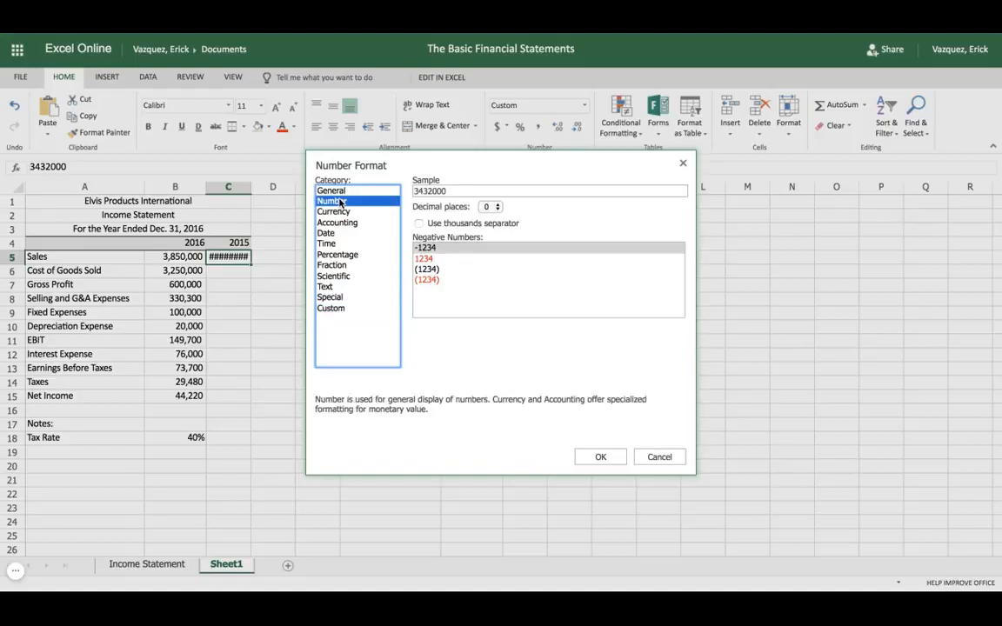
pyautogui.click(599, 457)
# Apply the Number format with 0 decimal places to the whole 2015 column range C5:C15
pyautogui.hotkey('shift', 'Down')
pyautogui.hotkey('shift', 'Down')
pyautogui.hotkey('shift', 'Down')
pyautogui.hotkey('shift', 'Down')
pyautogui.hotkey('shift', 'Down')
pyautogui.hotkey('shift', 'Down')
pyautogui.hotkey('shift', 'Down')
pyautogui.hotkey('shift', 'Down')
pyautogui.hotkey('shift', 'Down')
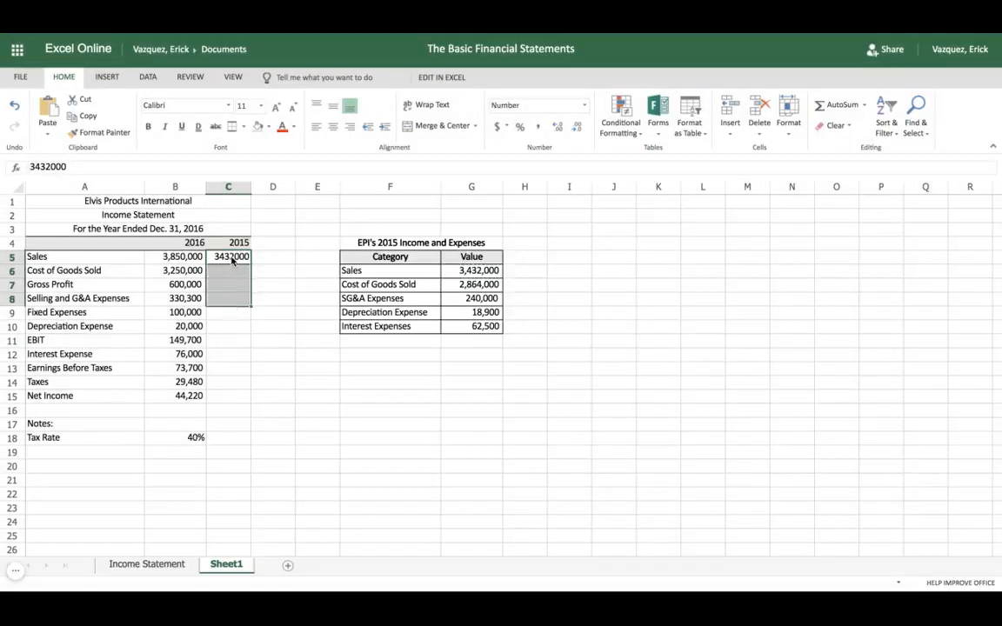
pyautogui.hotkey('shift', 'Down')
pyautogui.rightClick(241, 394)
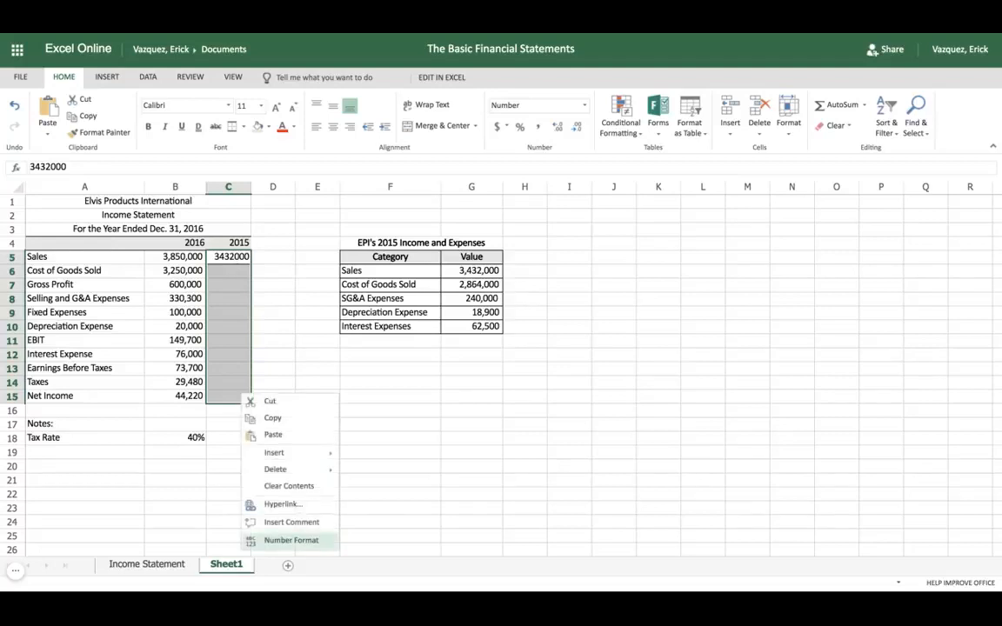
pyautogui.click(295, 541)
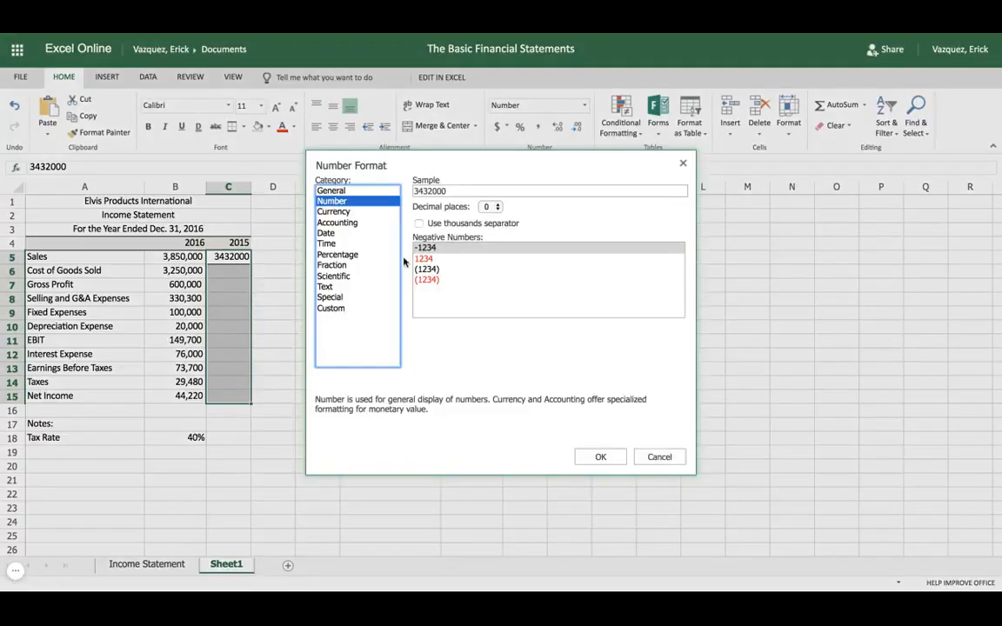
pyautogui.click(600, 456)
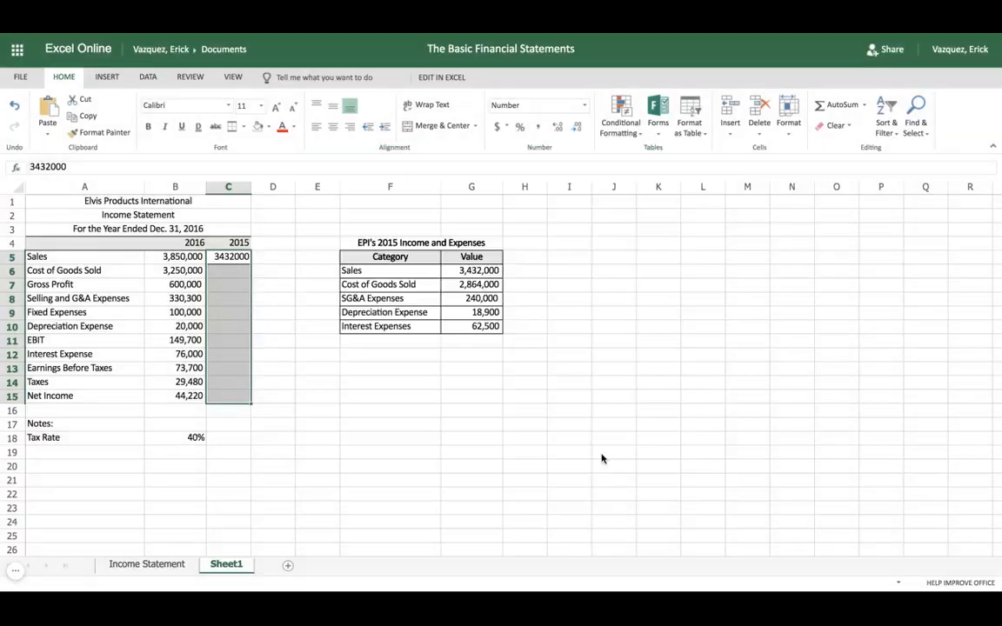
# Copy the 2015 Cost of Goods Sold value from G7 into C6 and format it as Number with 0 decimal places
pyautogui.click(470, 285)
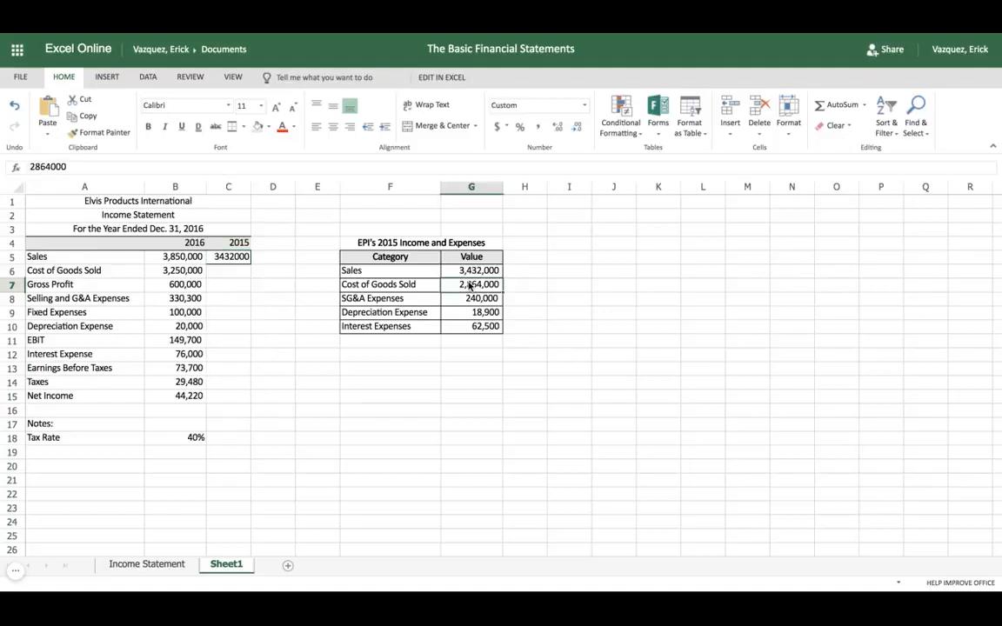
pyautogui.hotkey('ctrl', 'c')
pyautogui.click(223, 271)
pyautogui.hotkey('ctrl', 'v')
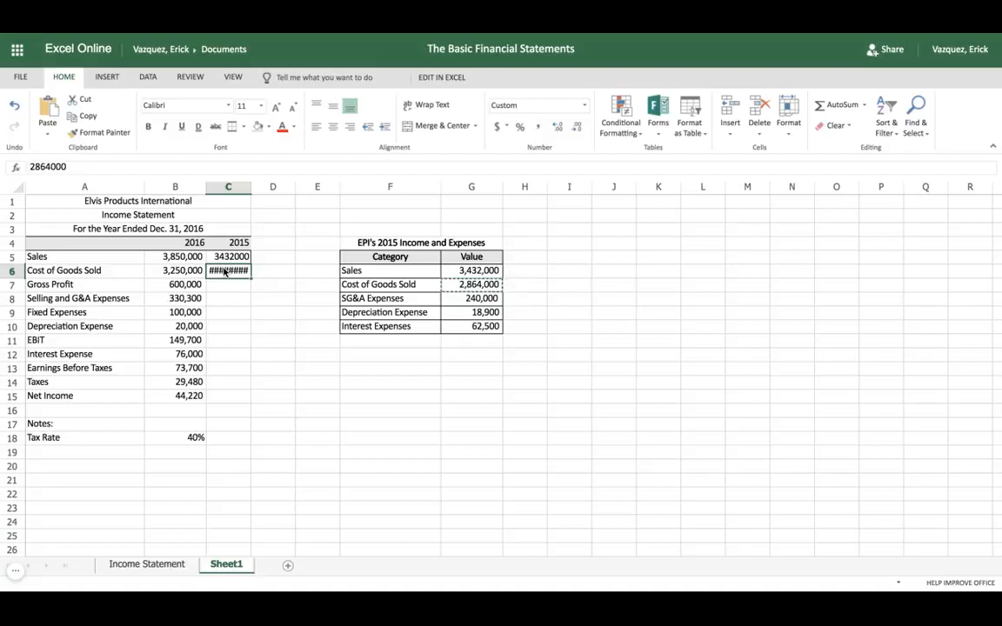
pyautogui.rightClick(224, 271)
pyautogui.click(275, 416)
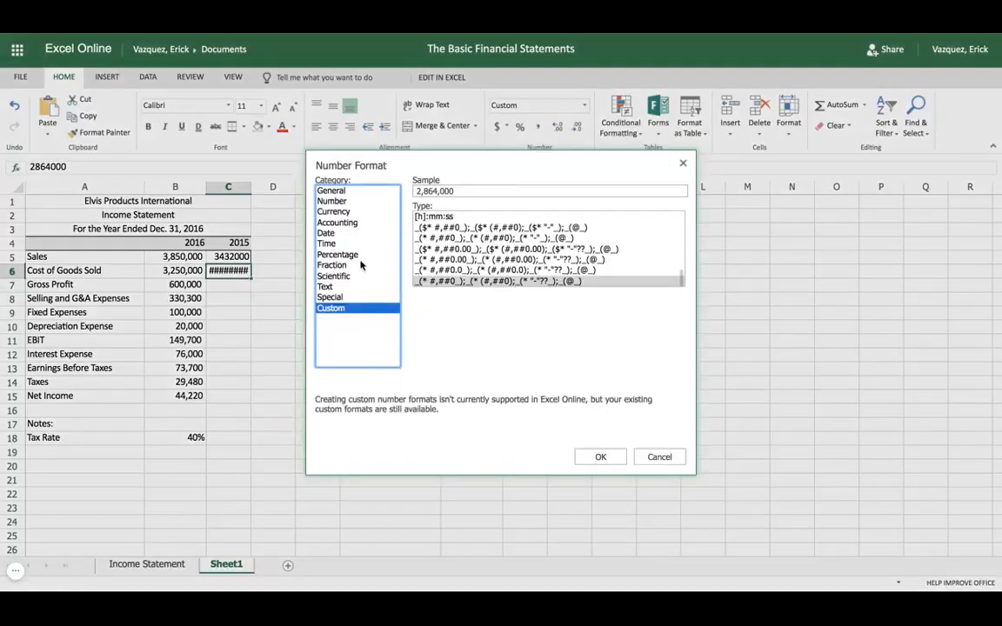
pyautogui.click(350, 202)
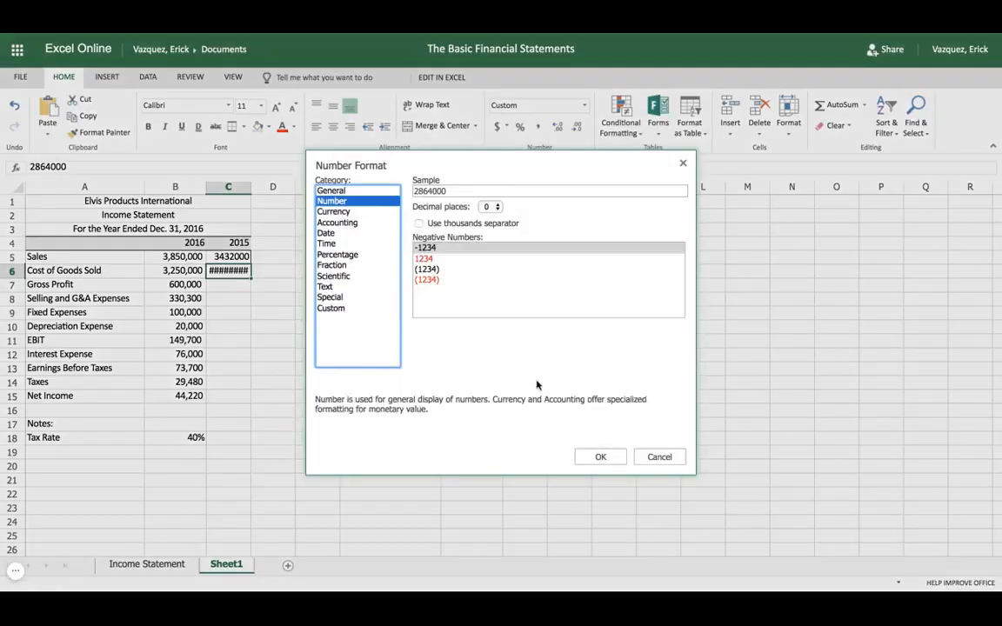
pyautogui.click(600, 458)
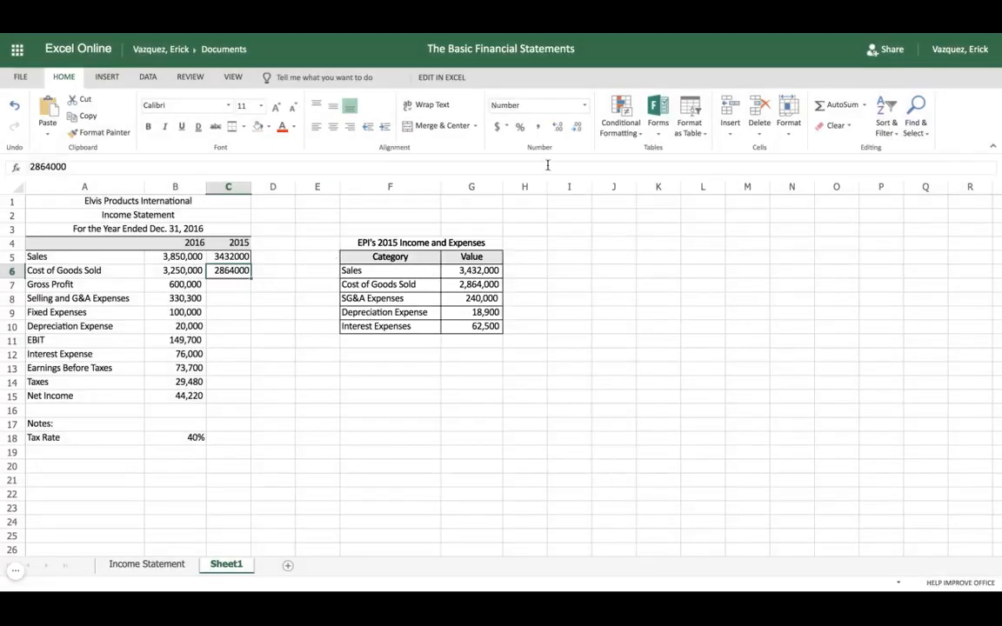
# Format the 2015 Sales and Cost of Goods Sold values in C5 and C6 with comma style and no decimals
pyautogui.click(536, 128)
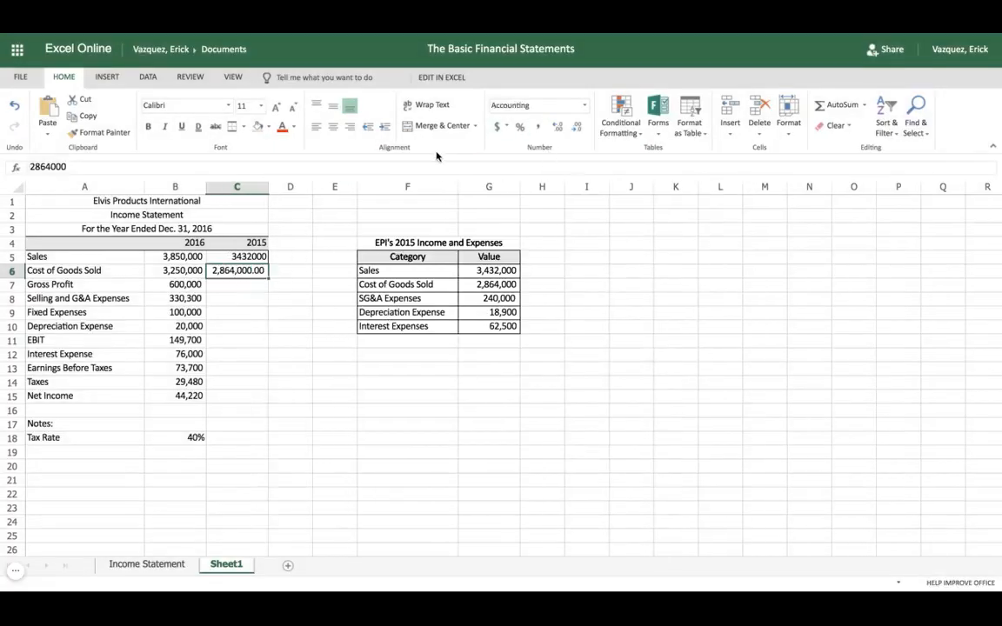
pyautogui.click(250, 257)
pyautogui.click(537, 127)
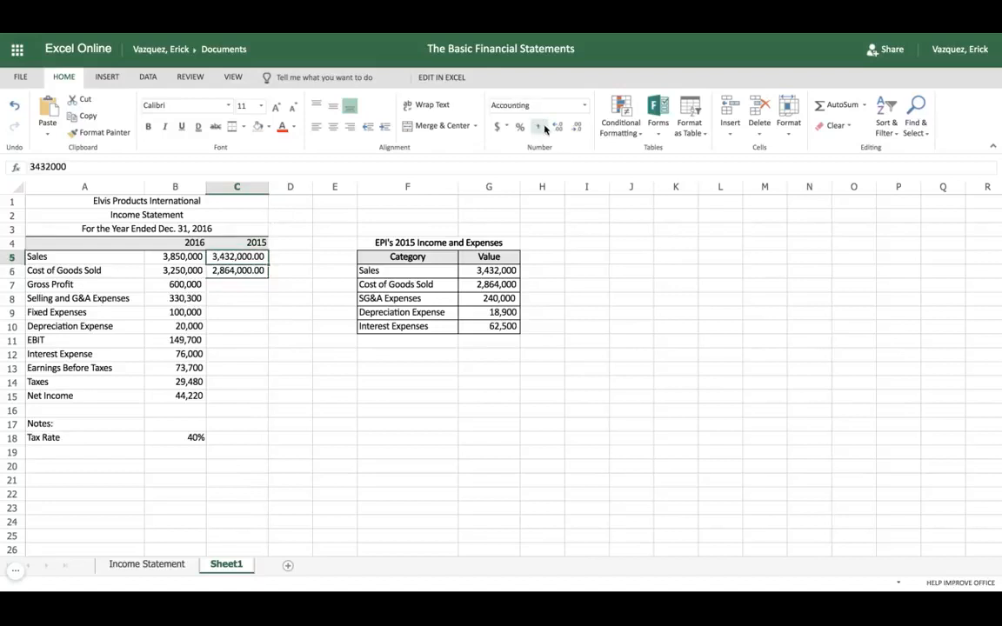
pyautogui.click(575, 128)
pyautogui.click(576, 128)
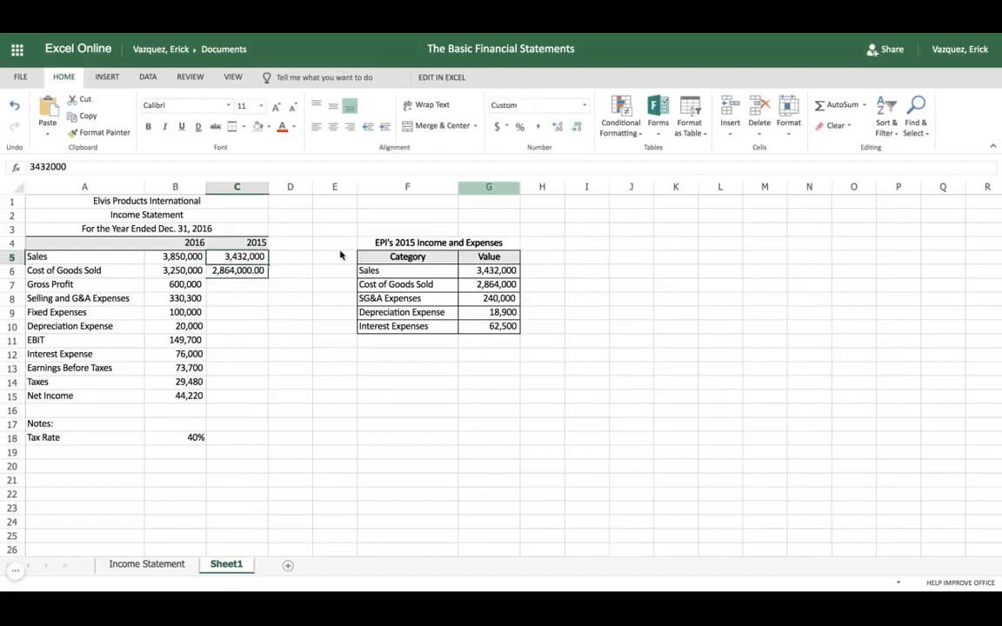
pyautogui.click(240, 274)
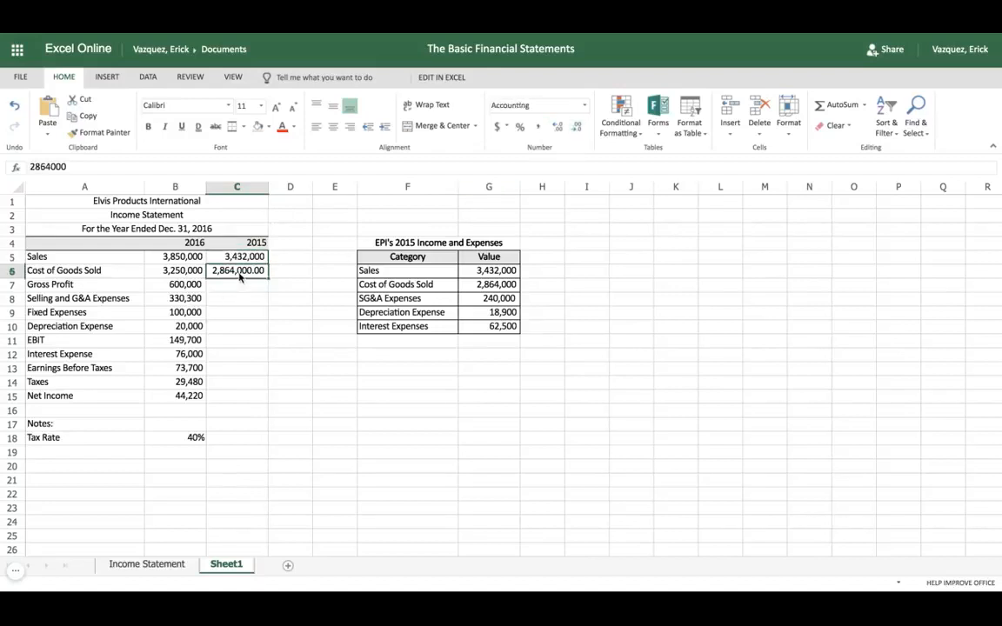
pyautogui.click(576, 128)
pyautogui.click(575, 129)
# Fill the Gross Profit formula from B7 across into the 2015 cell C7
pyautogui.click(235, 289)
pyautogui.click(189, 290)
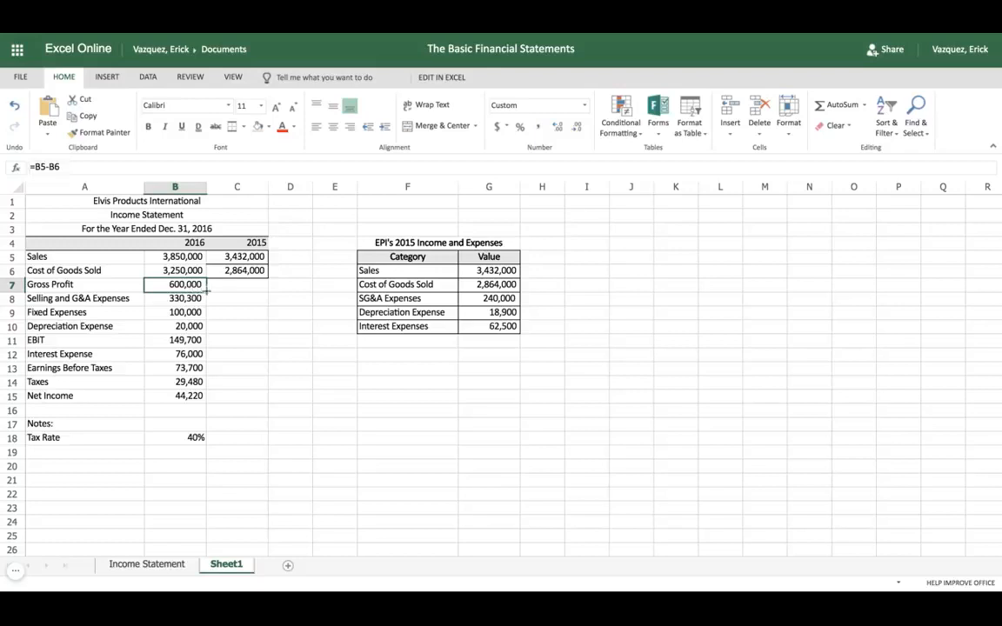
pyautogui.moveTo(206, 291); pyautogui.dragTo(261, 291)
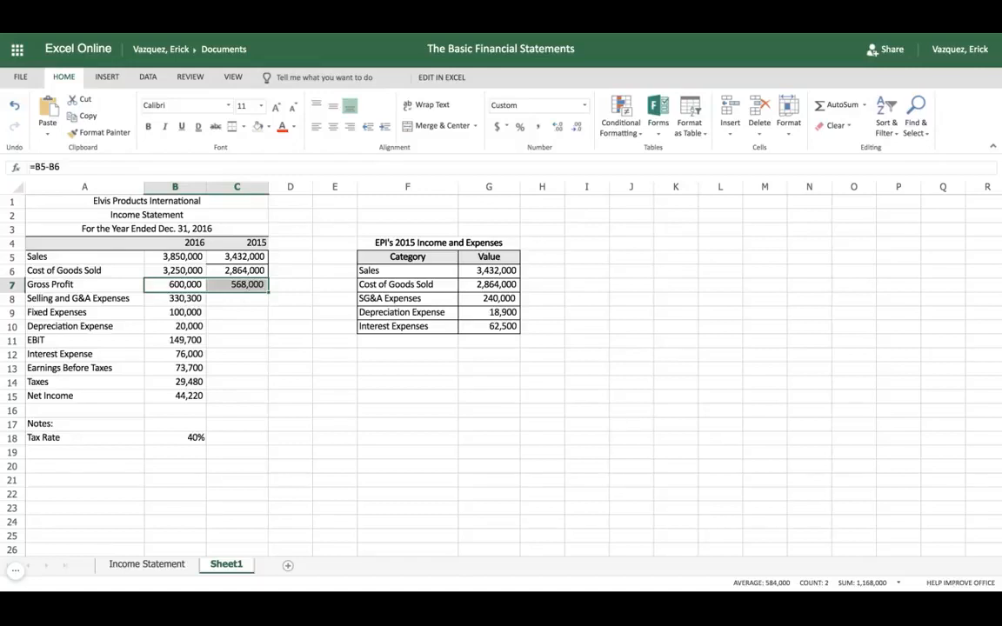
# Reset the table values in G6:G10 to the Number format, then reapply comma style with no decimals
pyautogui.click(237, 299)
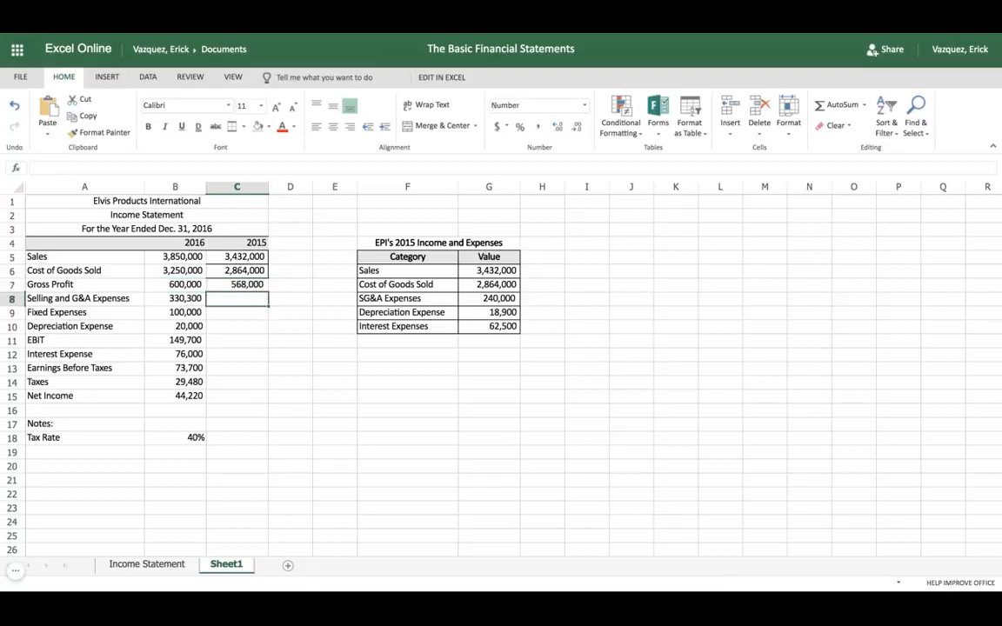
pyautogui.click(489, 276)
pyautogui.hotkey('ctrl', 'shift', 'Down')
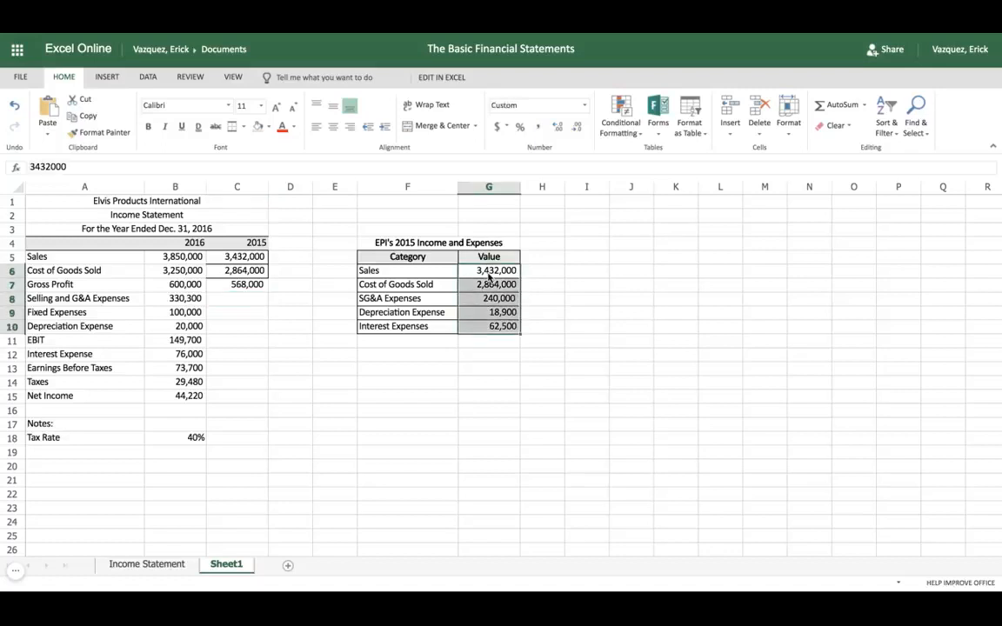
pyautogui.rightClick(492, 301)
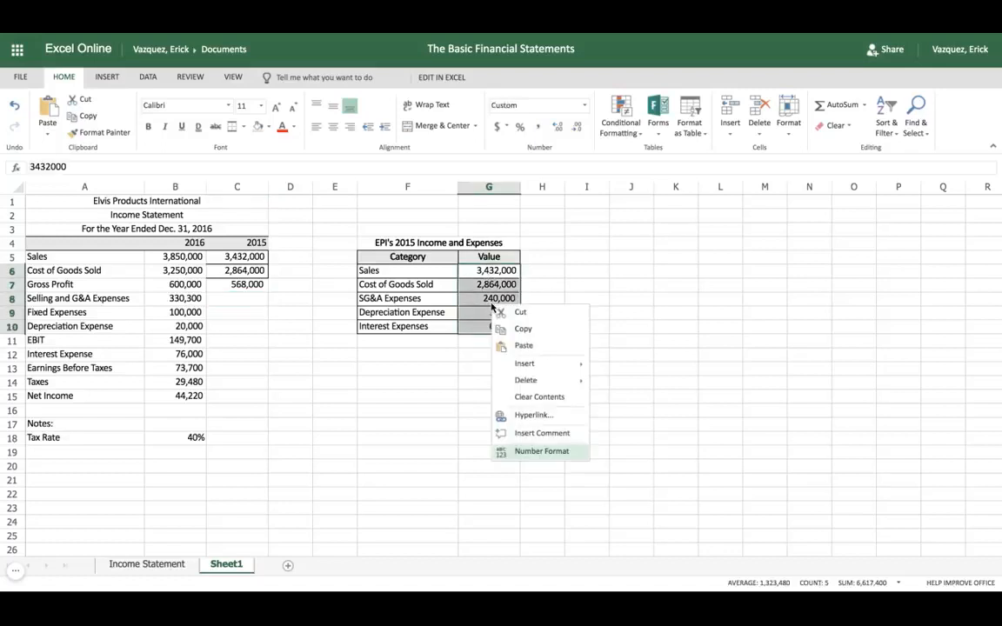
pyautogui.click(537, 452)
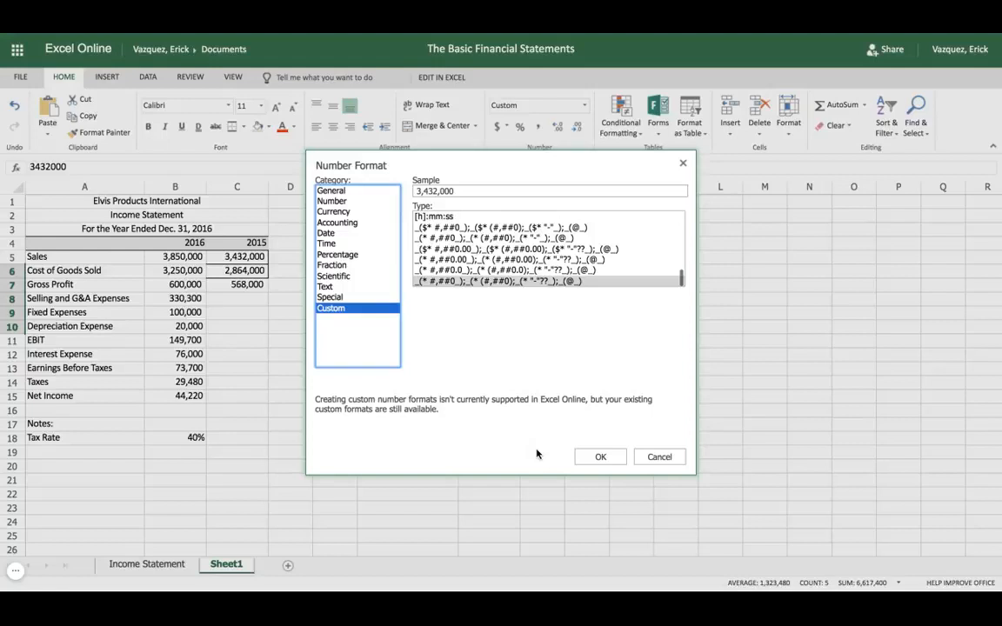
pyautogui.click(328, 201)
pyautogui.click(608, 456)
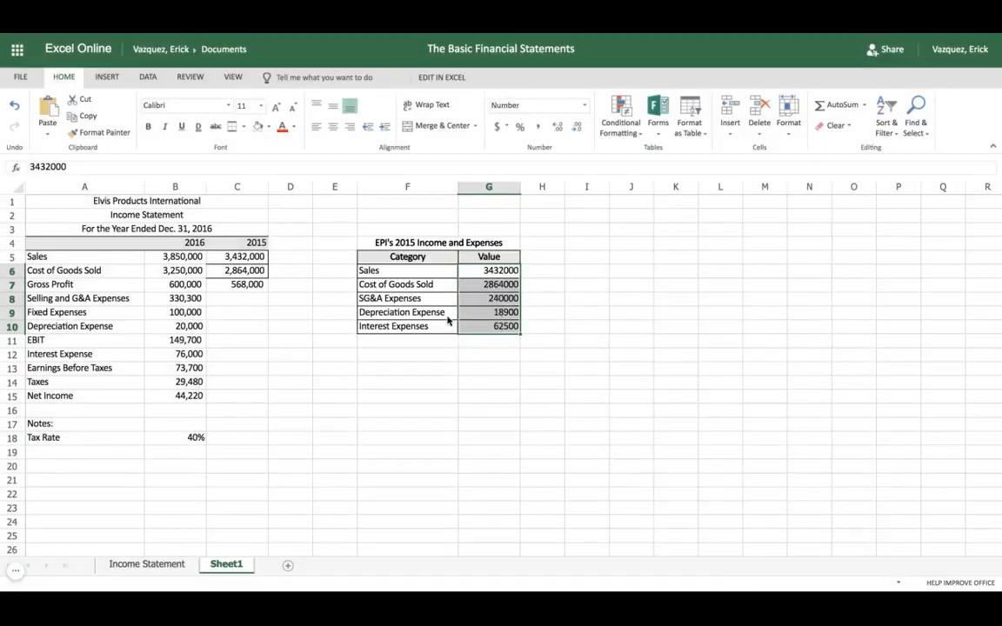
pyautogui.click(538, 127)
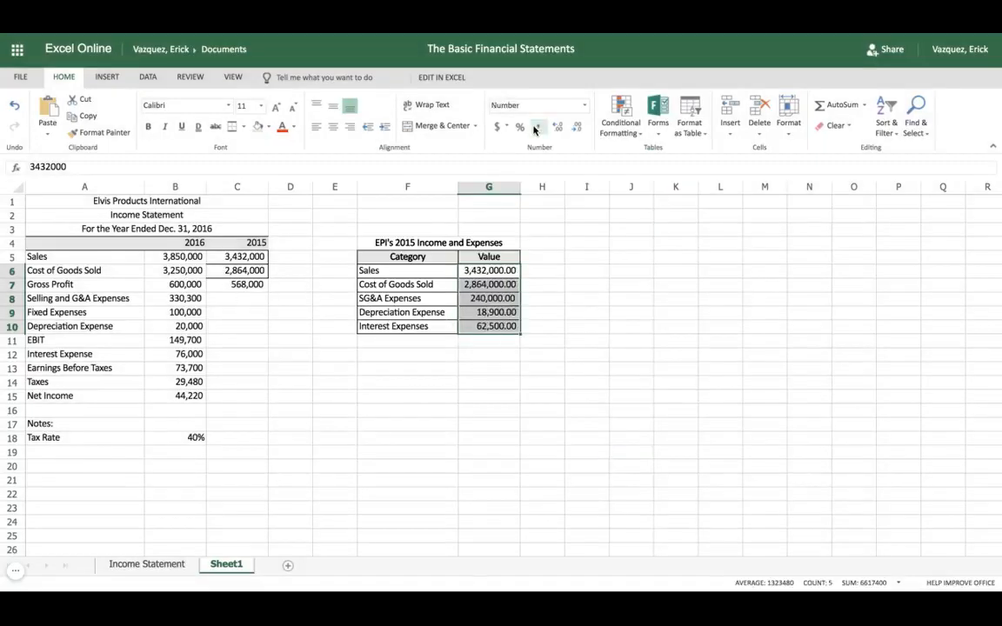
pyautogui.click(575, 127)
pyautogui.click(575, 127)
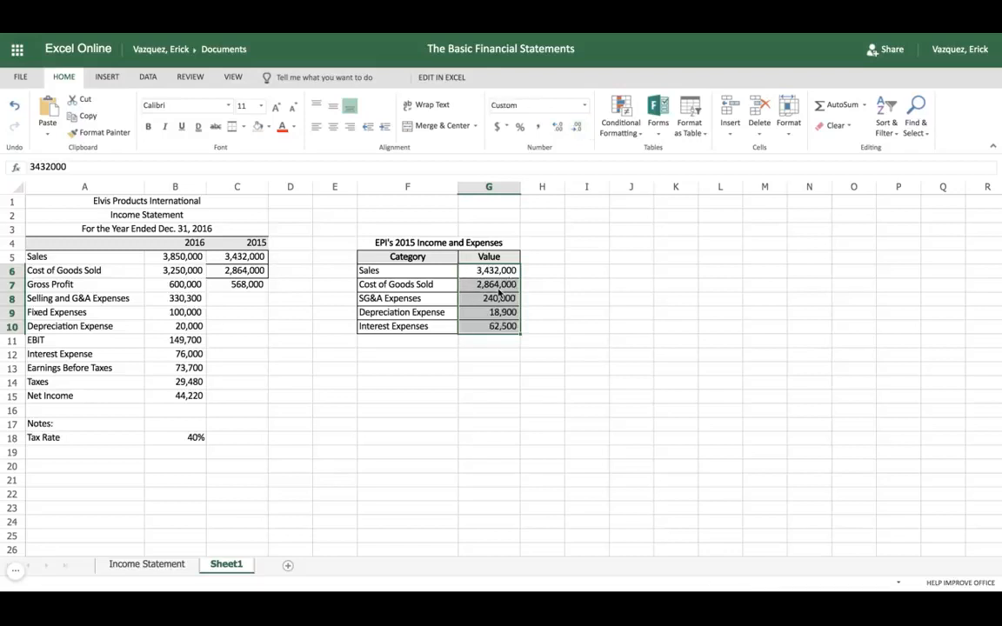
# Copy the 2015 SG&A Expenses value from G8 into C8 and fill the Fixed Expenses value from B9 into C9
pyautogui.click(493, 300)
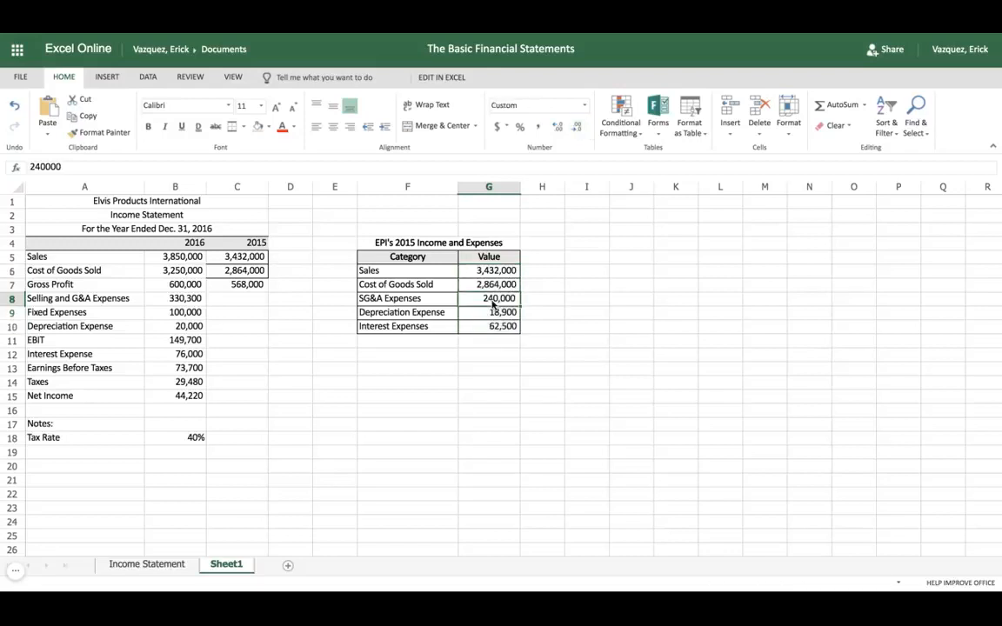
pyautogui.hotkey('ctrl', 'c')
pyautogui.click(232, 301)
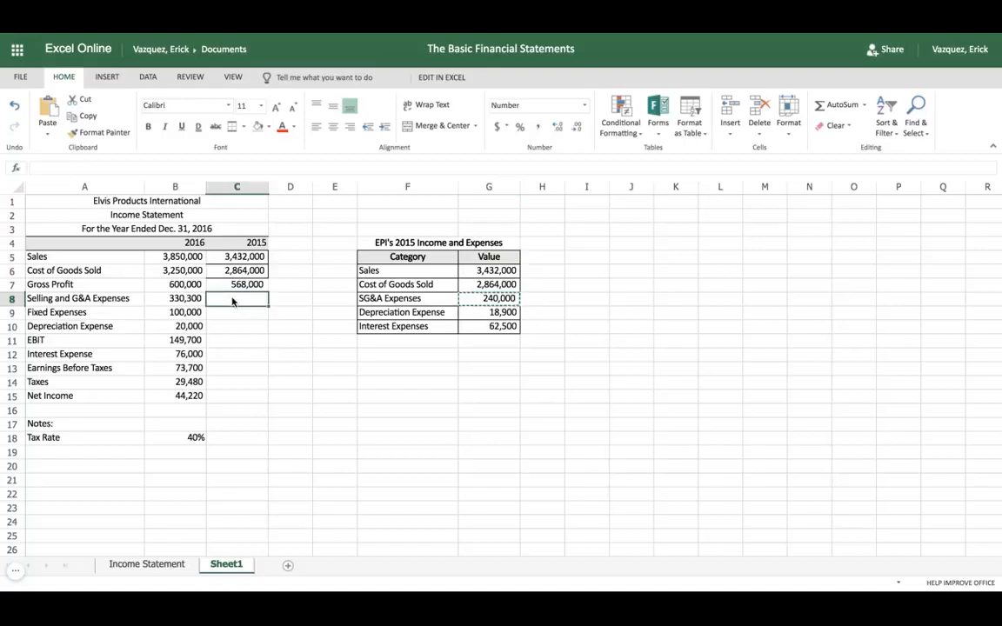
pyautogui.hotkey('ctrl', 'v')
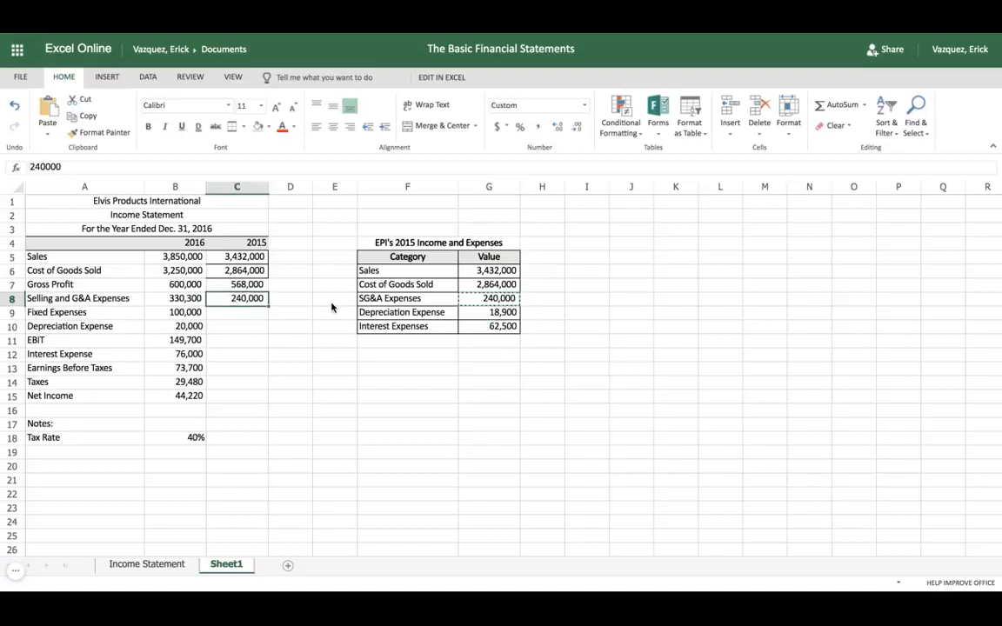
pyautogui.click(192, 316)
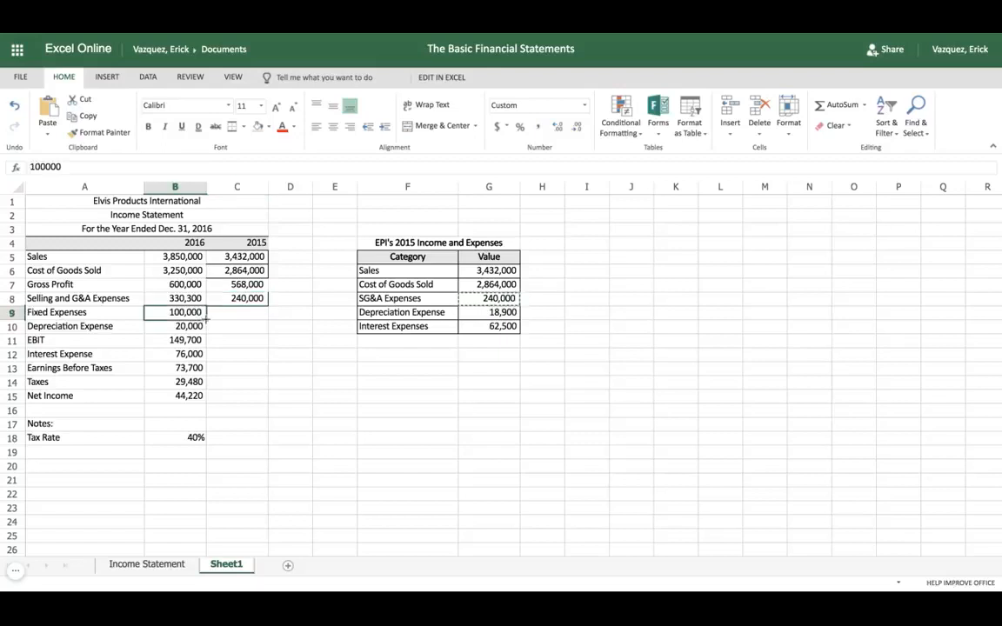
pyautogui.moveTo(206, 320); pyautogui.dragTo(252, 318)
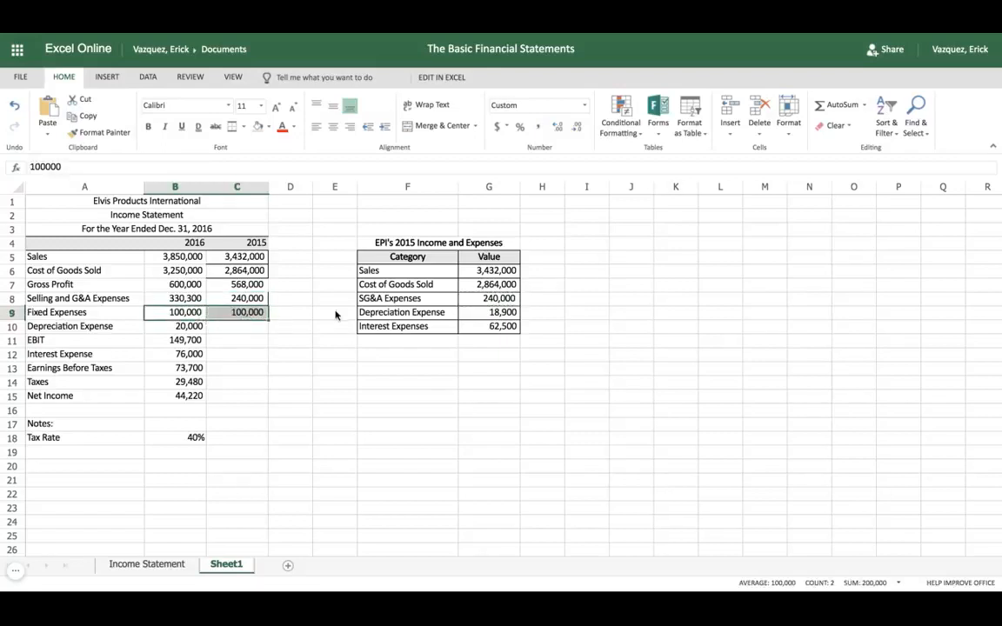
# Copy the 2015 Depreciation Expense value from G9 into C10
pyautogui.click(488, 317)
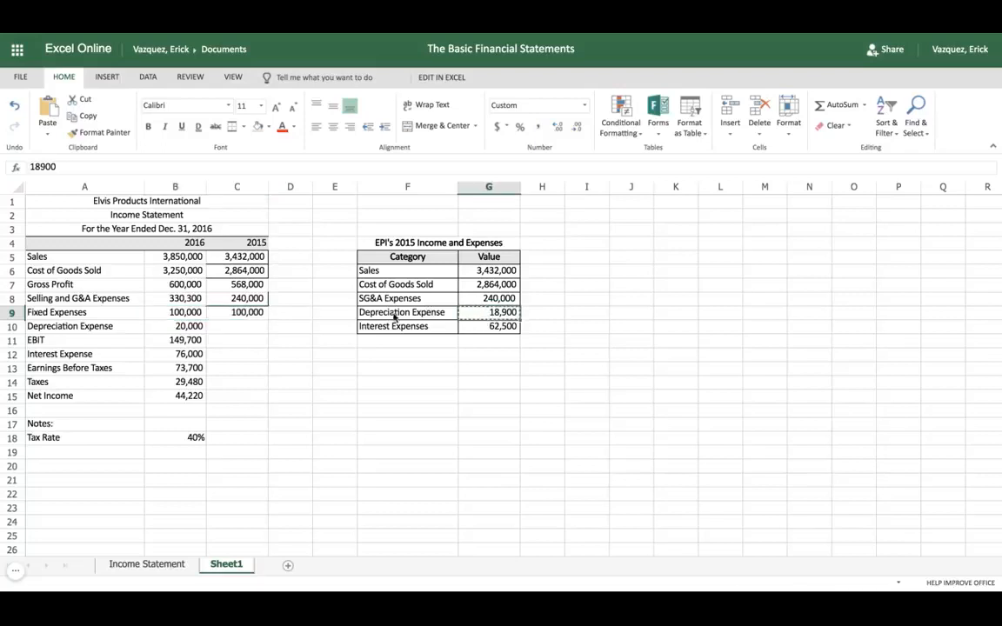
pyautogui.click(245, 328)
pyautogui.hotkey('ctrl', 'v')
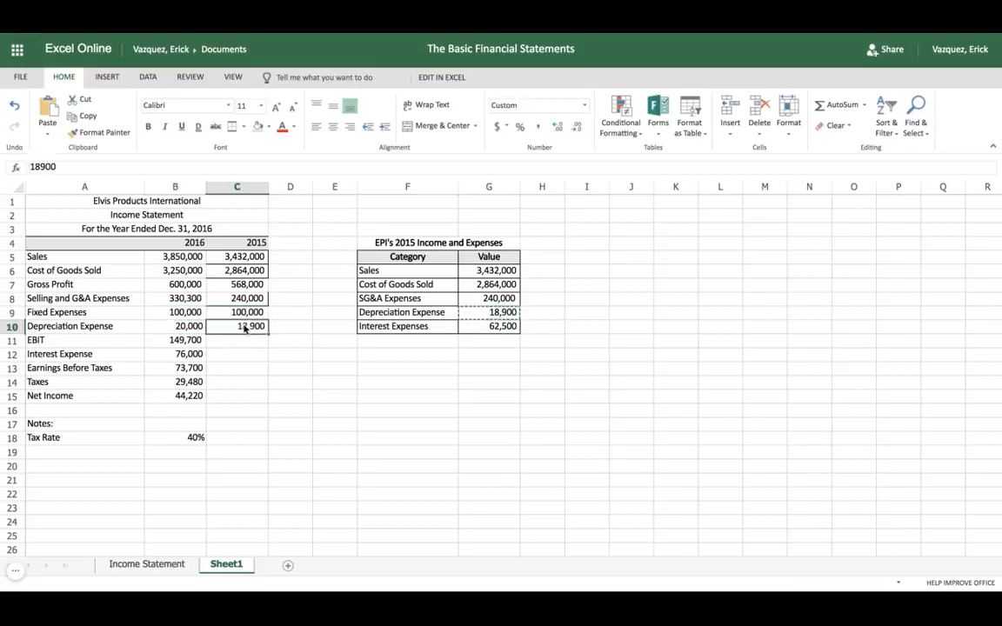
# Fill the EBIT formula from B11 into C11 and compare the 2016 and 2015 formulas
pyautogui.click(247, 346)
pyautogui.click(185, 346)
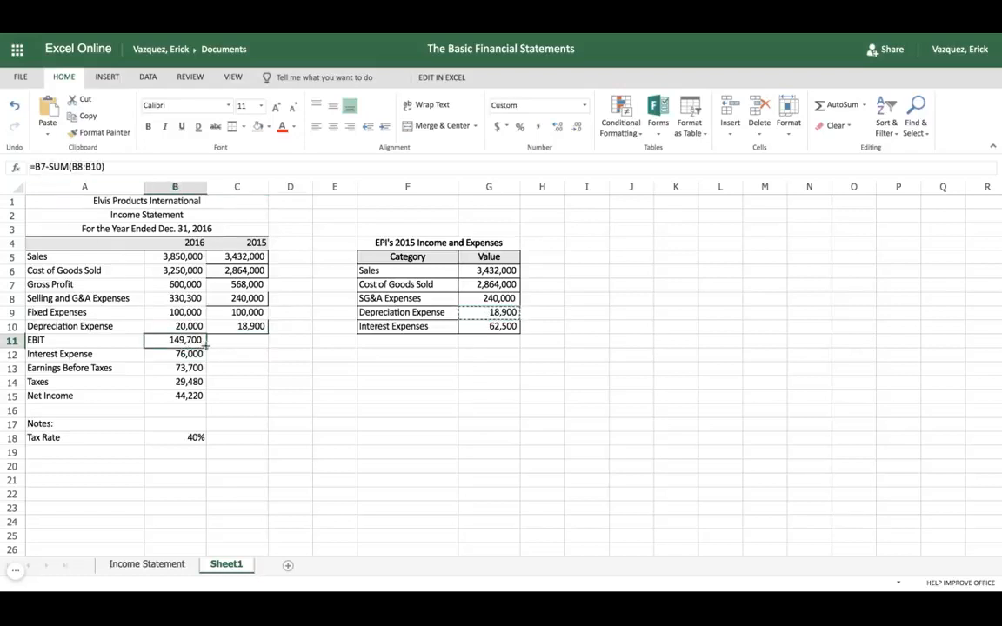
pyautogui.moveTo(206, 346); pyautogui.dragTo(208, 347)
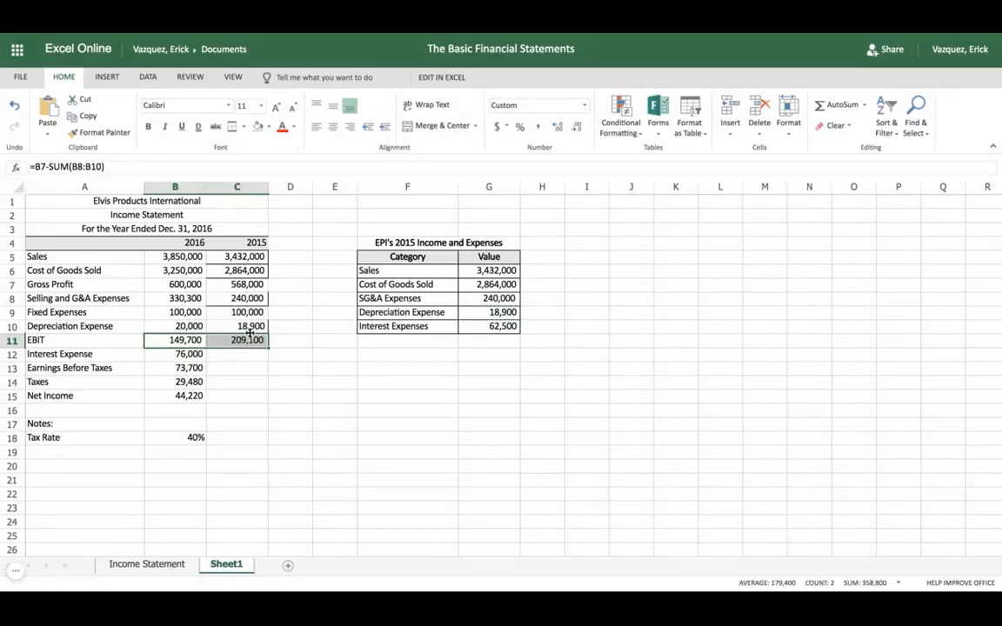
pyautogui.click(248, 328)
pyautogui.click(249, 343)
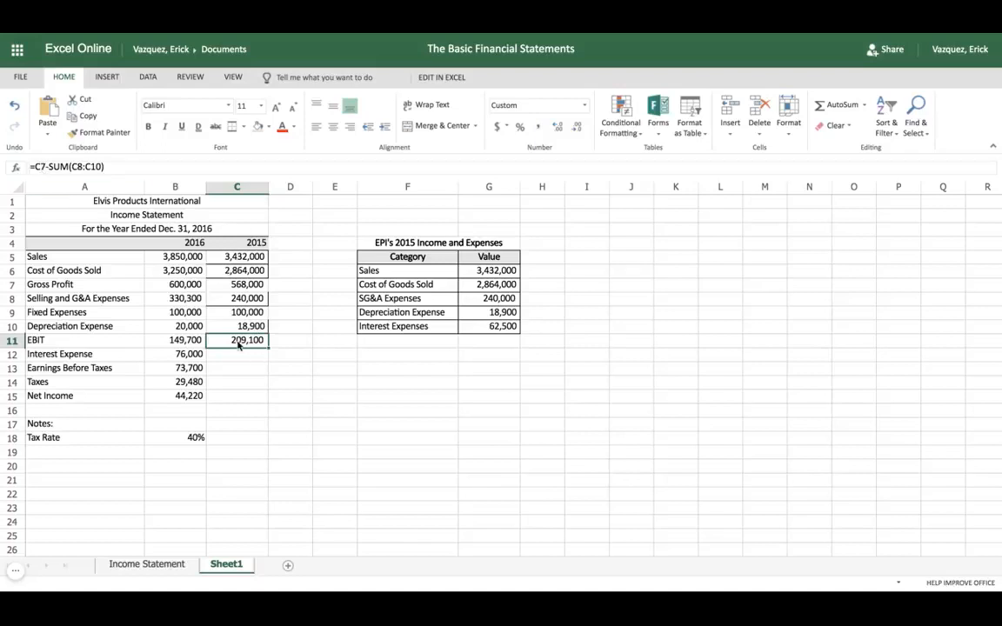
pyautogui.click(187, 343)
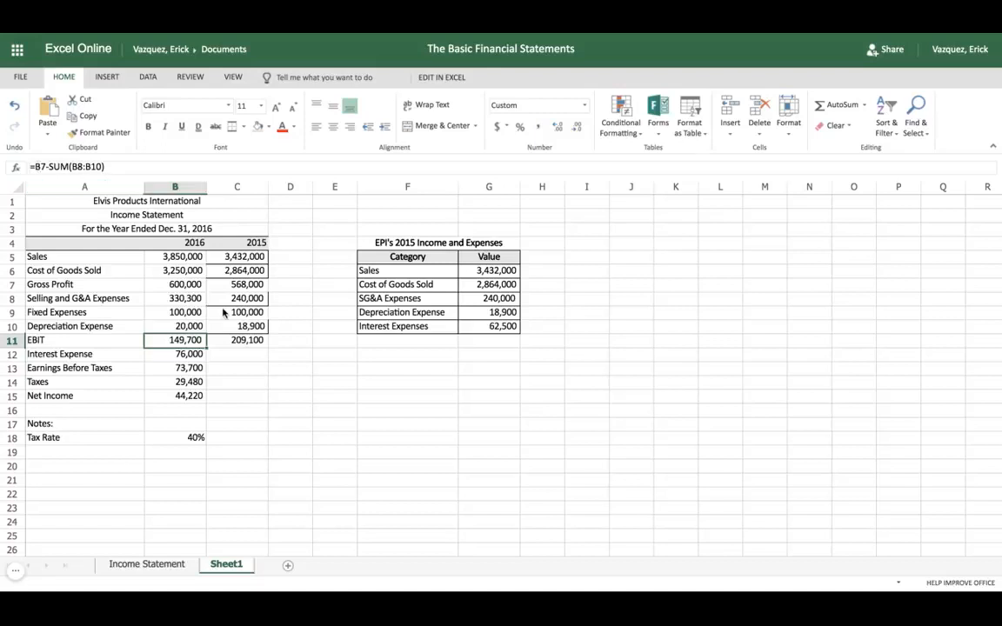
pyautogui.click(233, 342)
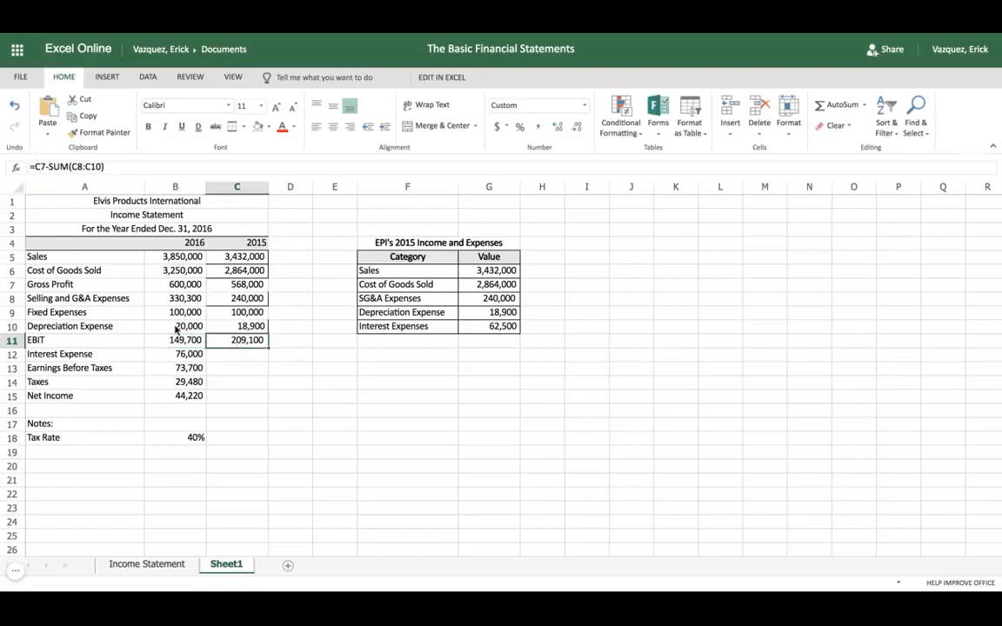
# Copy the 2015 Interest Expenses value from G10 into C12 and fill the Earnings Before Taxes formula from B13 into C13
pyautogui.click(222, 357)
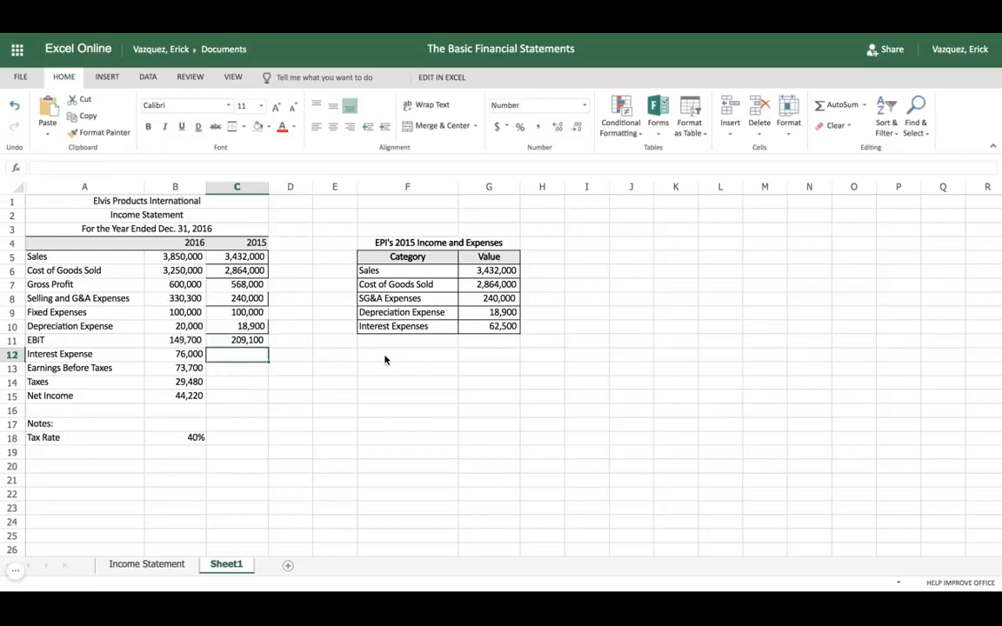
pyautogui.click(499, 328)
pyautogui.hotkey('ctrl', 'c')
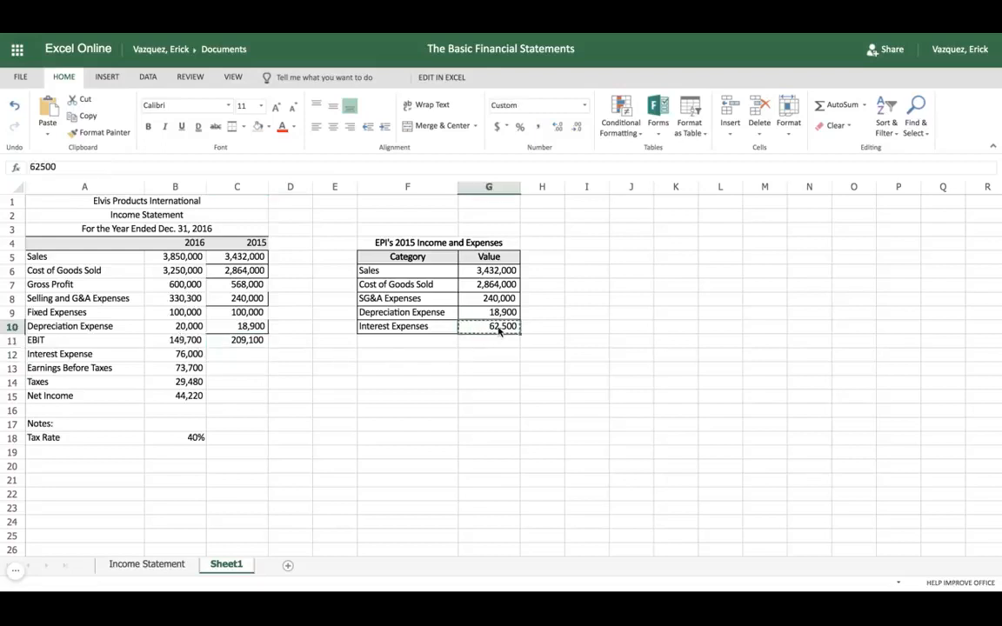
pyautogui.click(240, 356)
pyautogui.hotkey('ctrl', 'v')
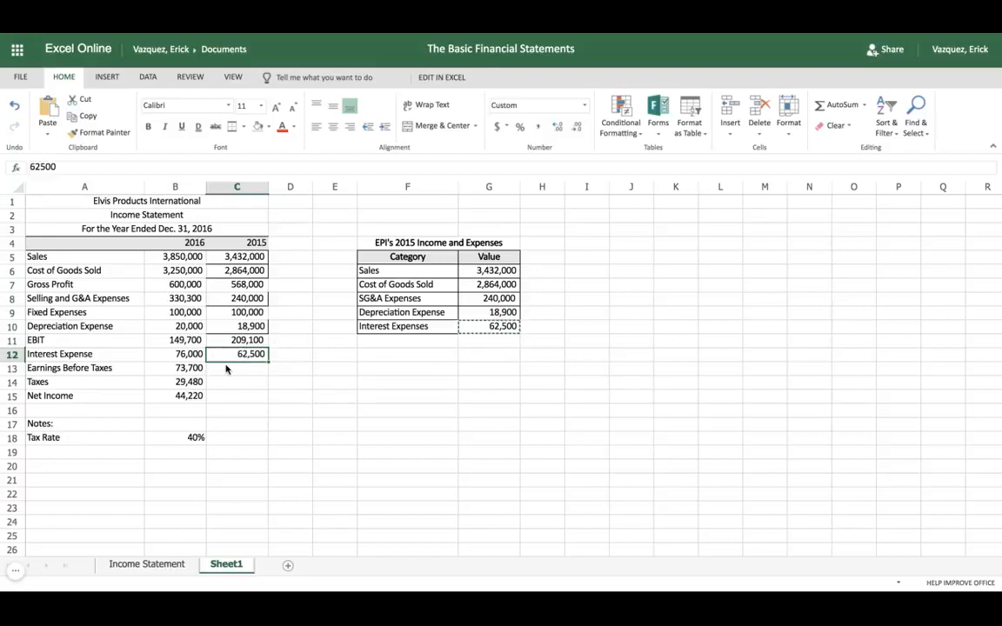
pyautogui.click(185, 369)
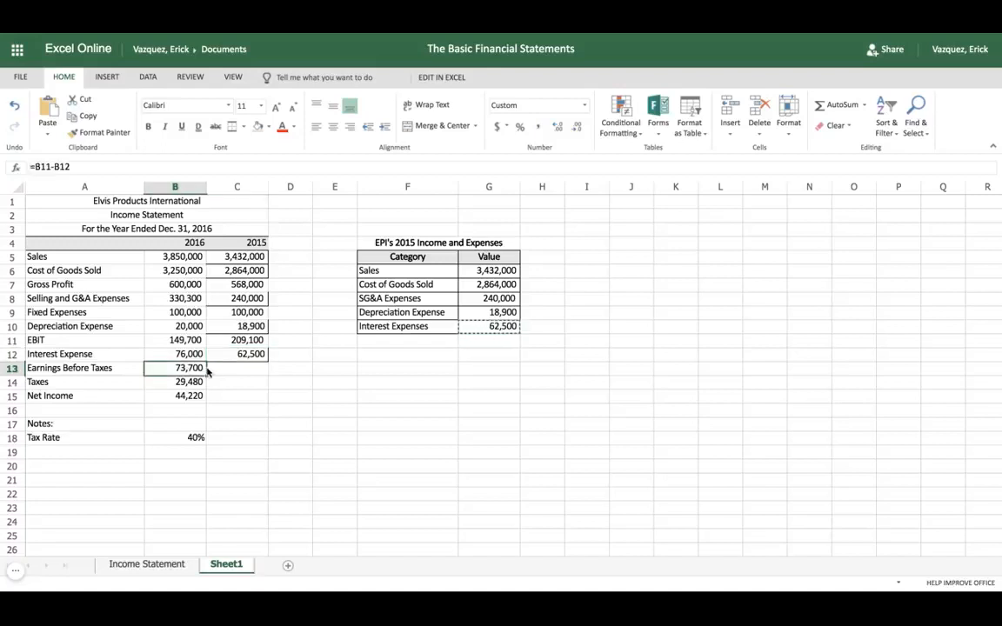
pyautogui.moveTo(207, 373); pyautogui.dragTo(261, 369)
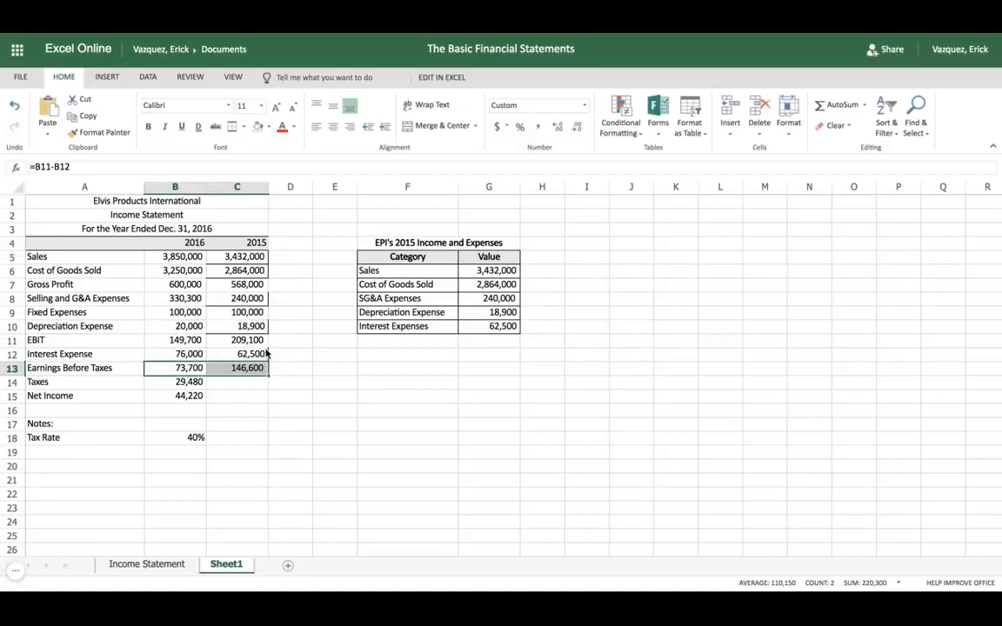
# Remove all borders from the 2015 Sales cell C5
pyautogui.click(235, 255)
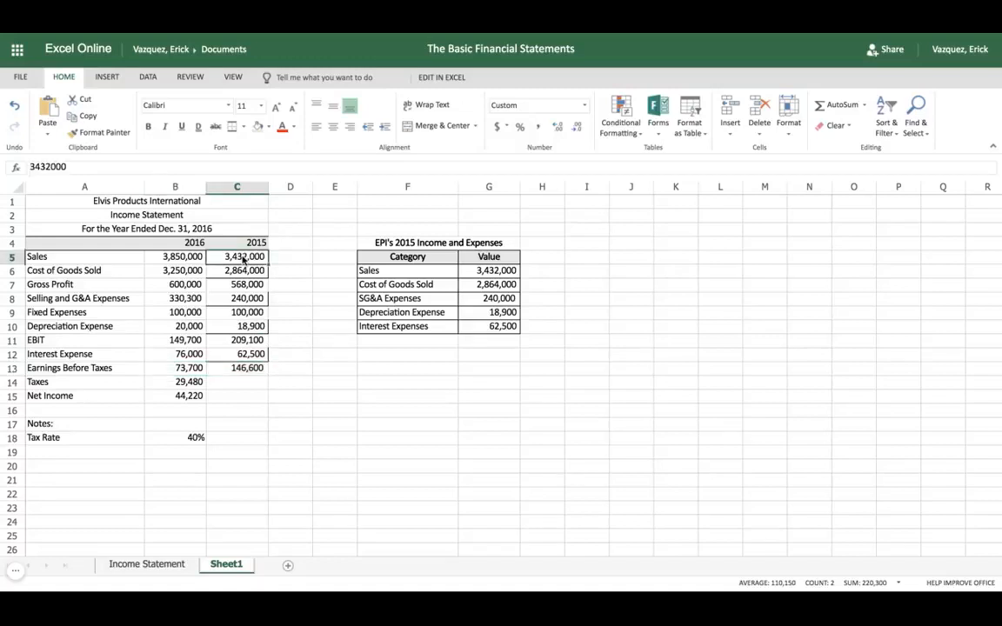
pyautogui.click(243, 126)
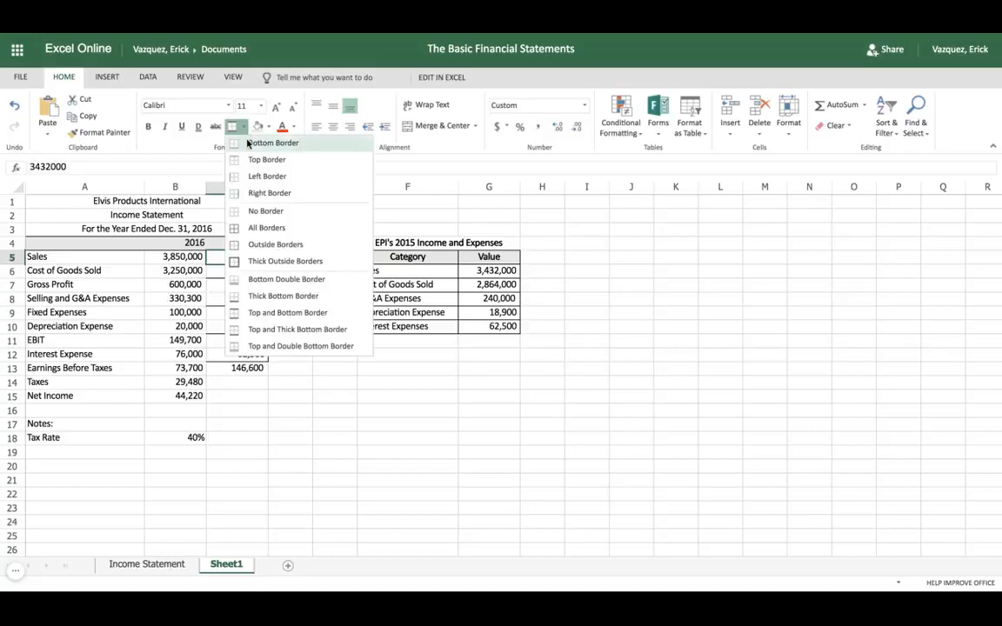
pyautogui.click(260, 211)
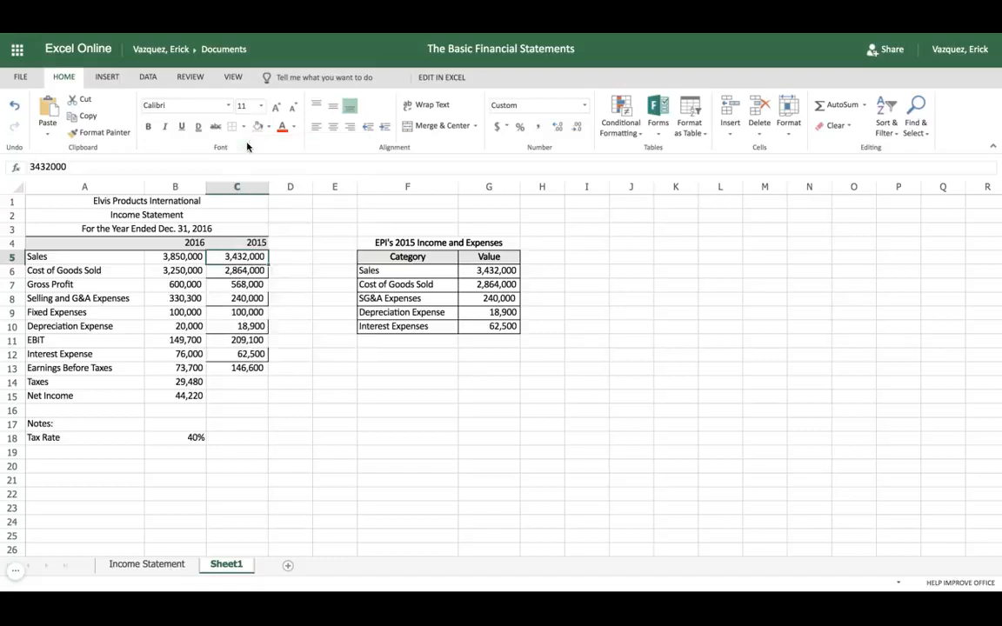
pyautogui.click(249, 216)
pyautogui.click(305, 243)
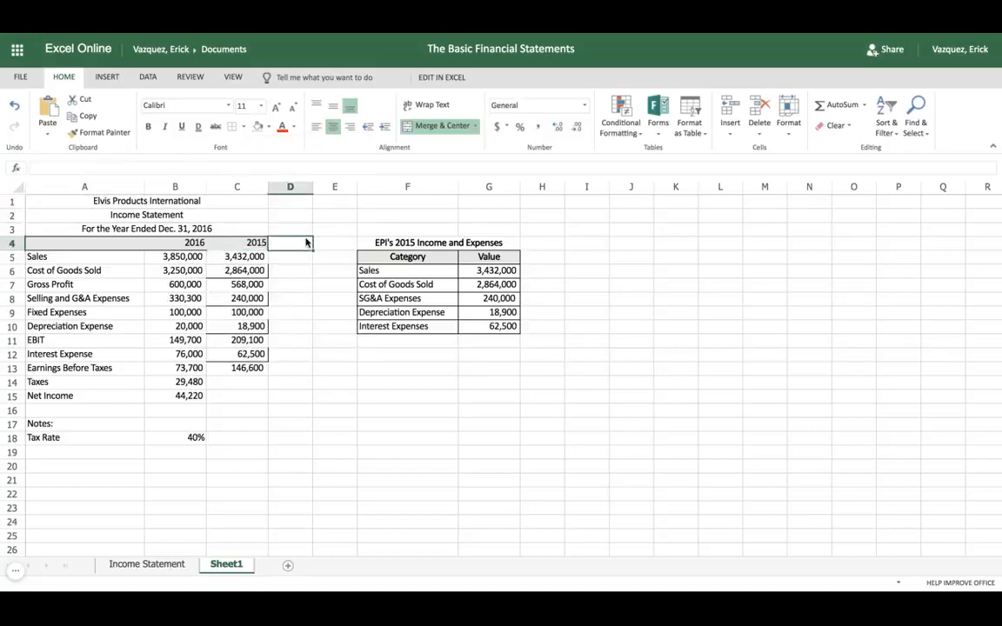
# Remove the borders from the 2015 values in C6, C8, C10 and C12
pyautogui.click(246, 271)
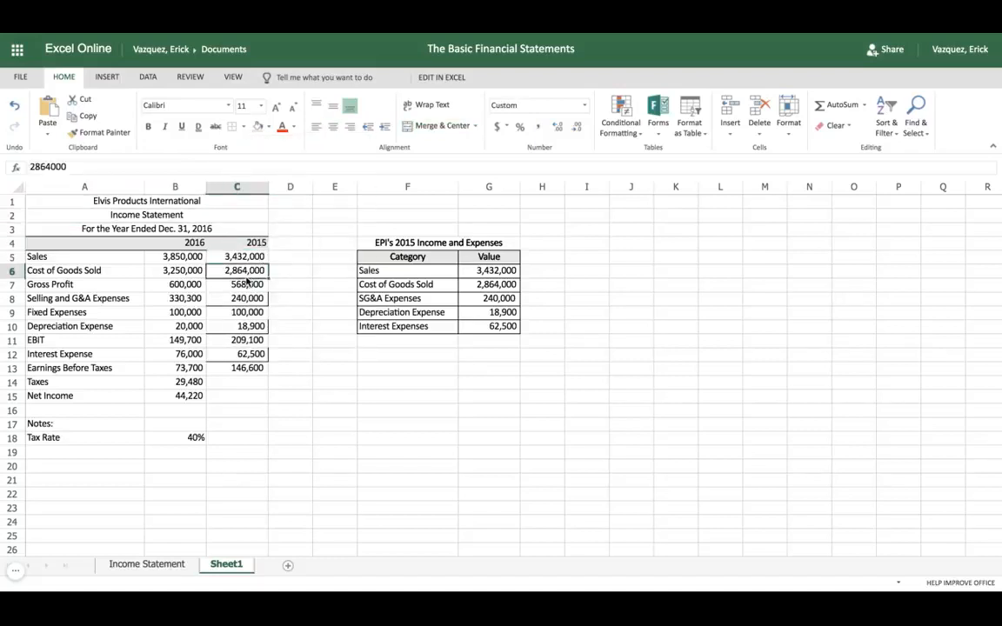
pyautogui.click(219, 299)
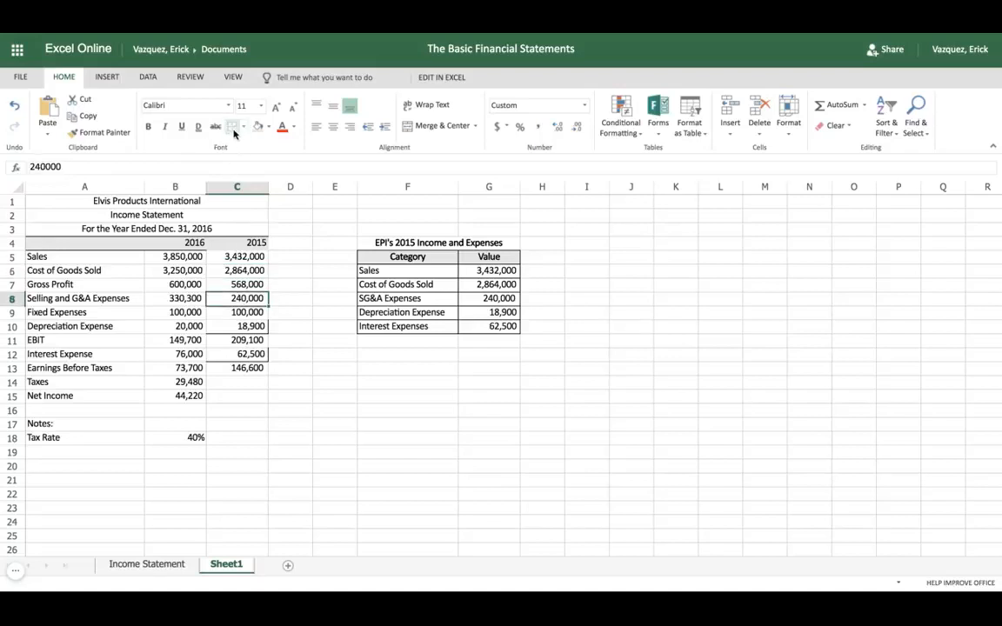
pyautogui.click(241, 326)
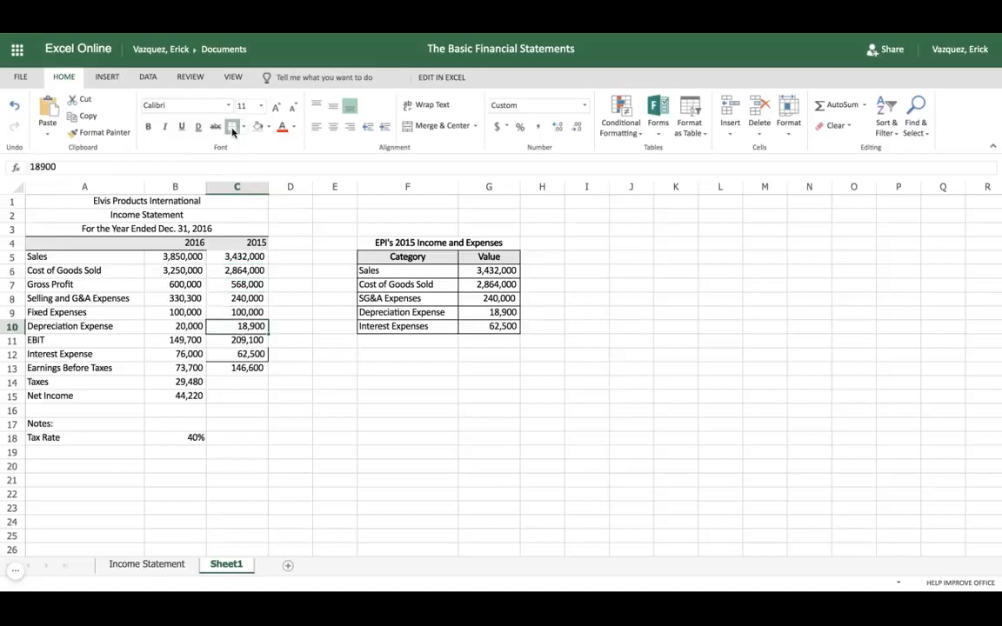
pyautogui.click(239, 352)
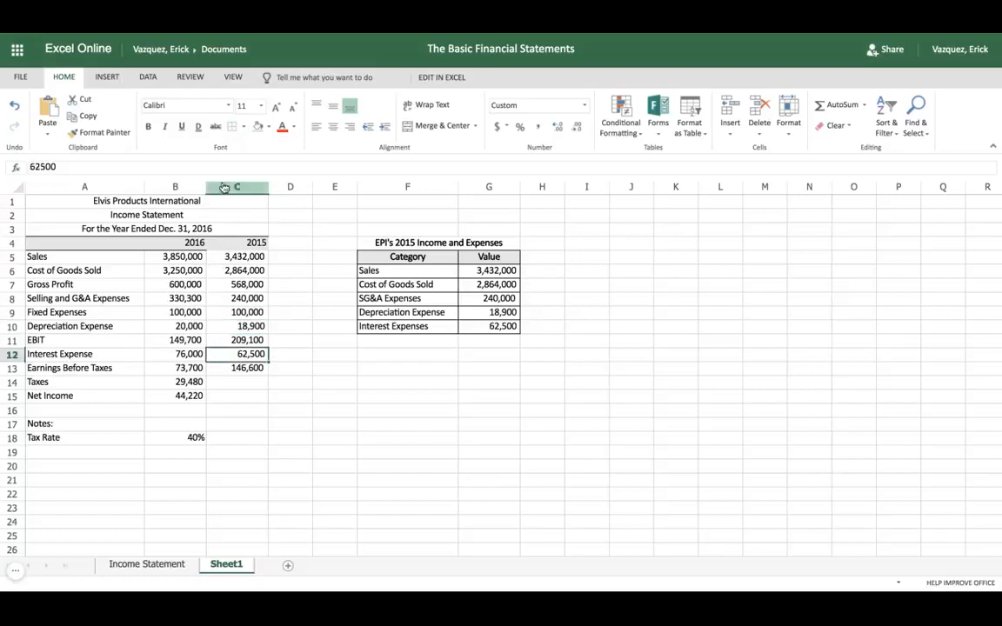
pyautogui.press('Right')
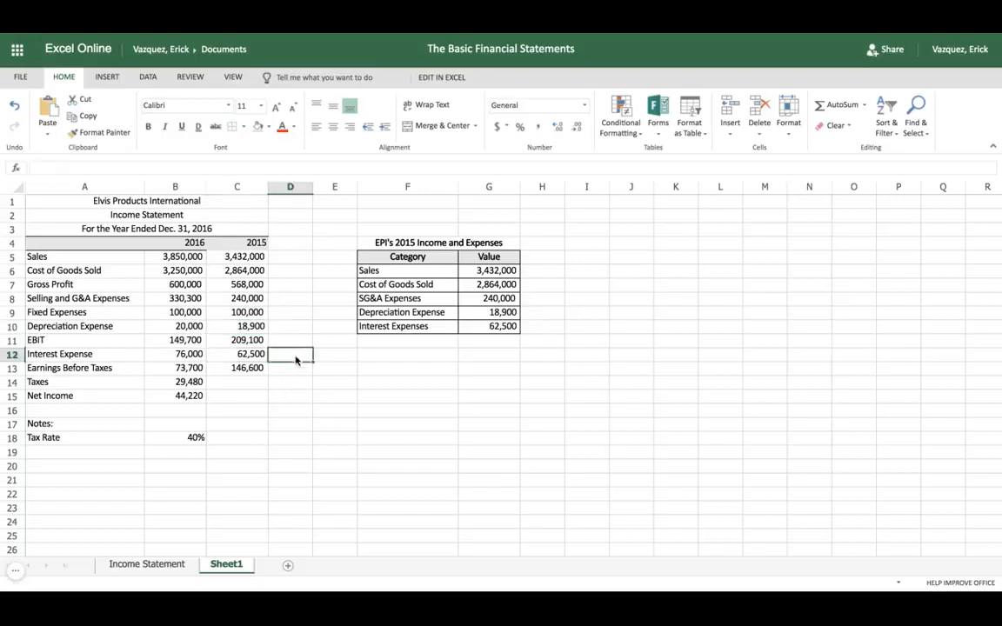
pyautogui.click(285, 381)
# Try filling the Taxes formula from B14 into C14 with its relative tax rate reference
pyautogui.click(245, 371)
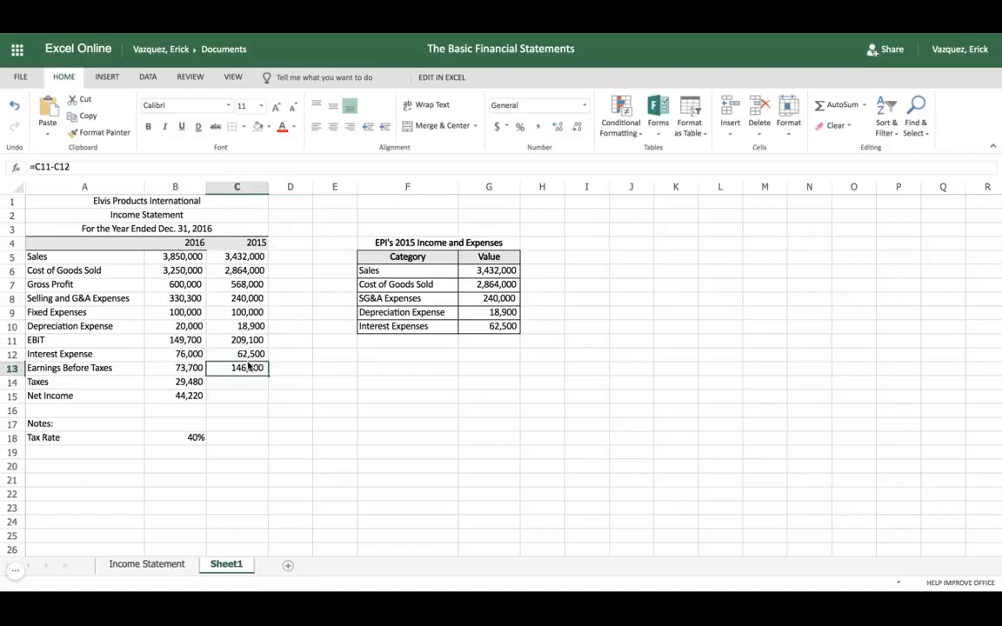
pyautogui.click(240, 383)
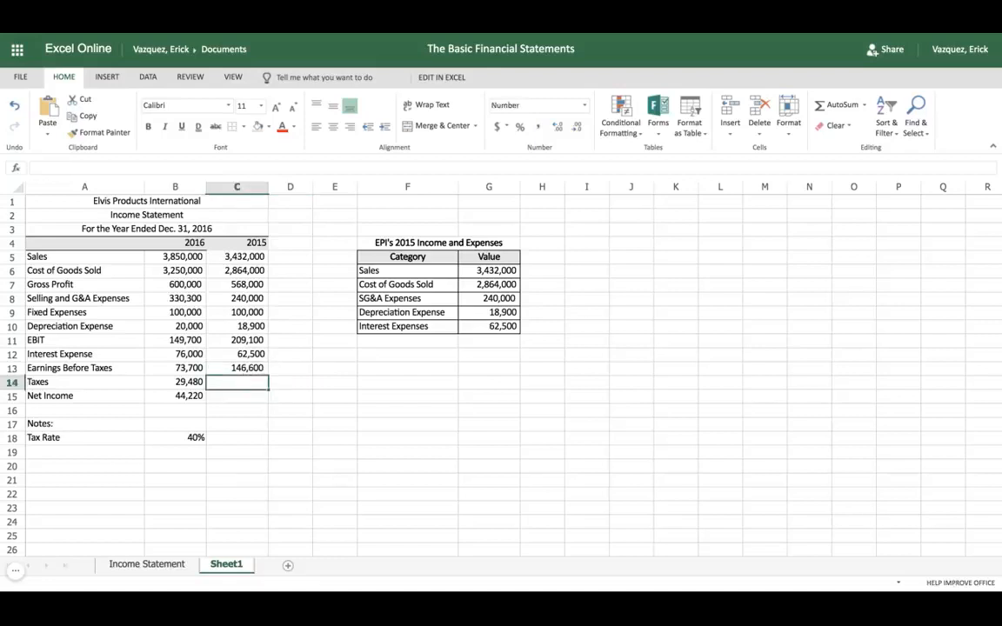
pyautogui.click(199, 438)
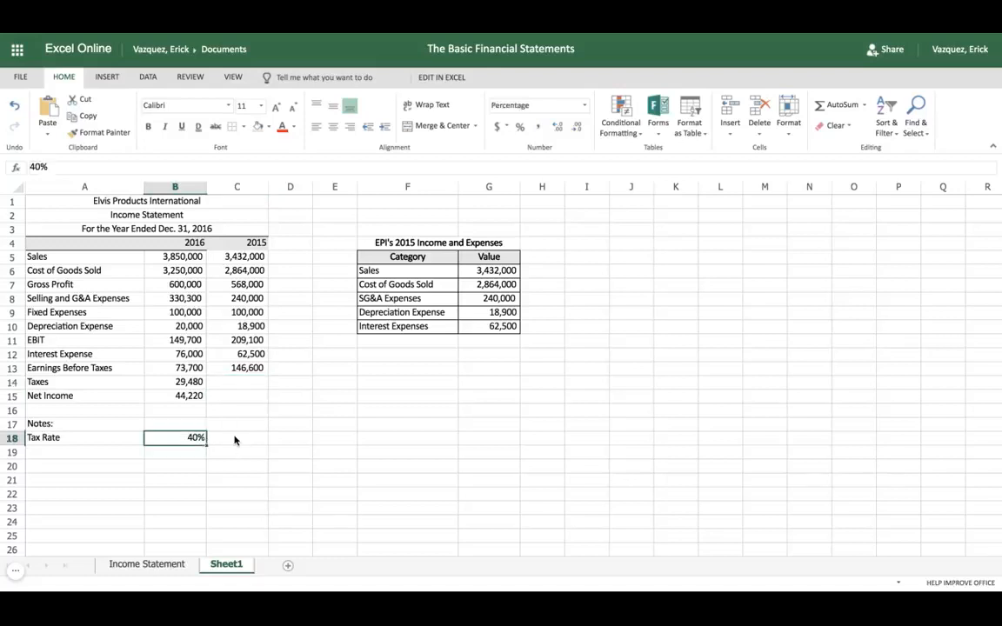
pyautogui.click(235, 440)
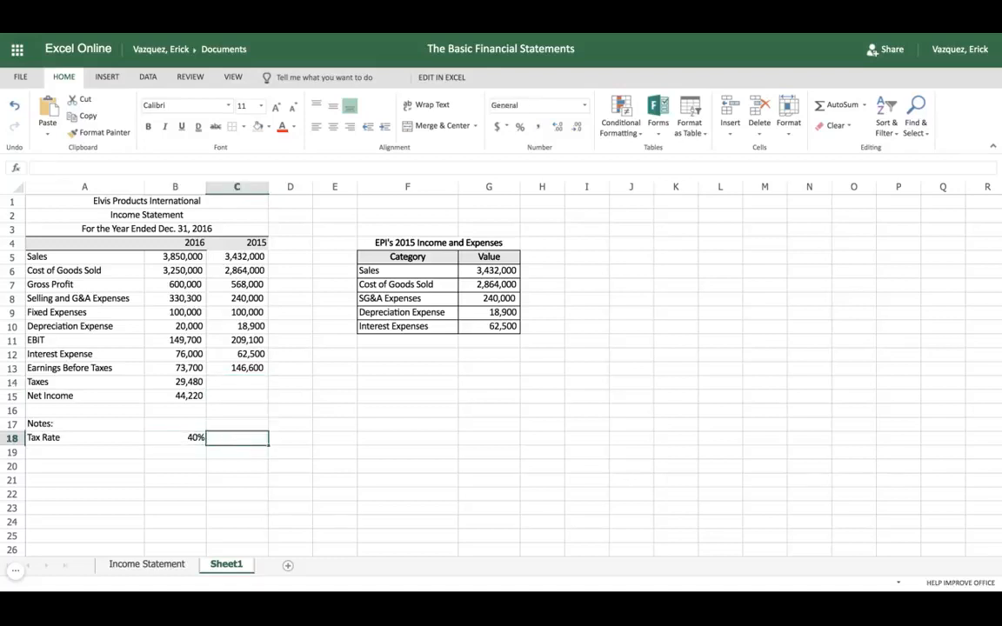
pyautogui.click(190, 383)
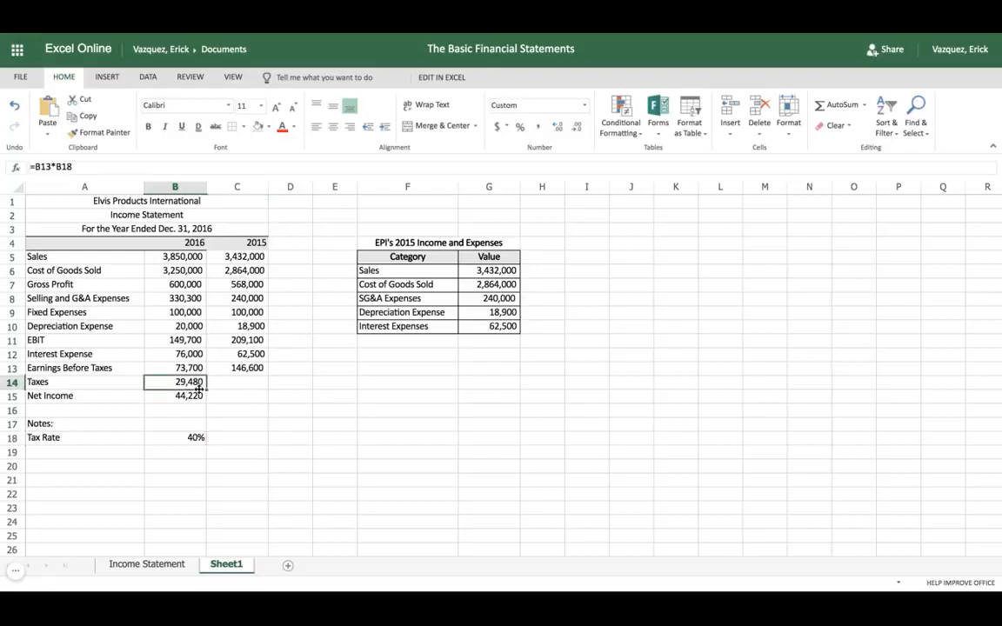
pyautogui.moveTo(207, 389); pyautogui.dragTo(259, 387)
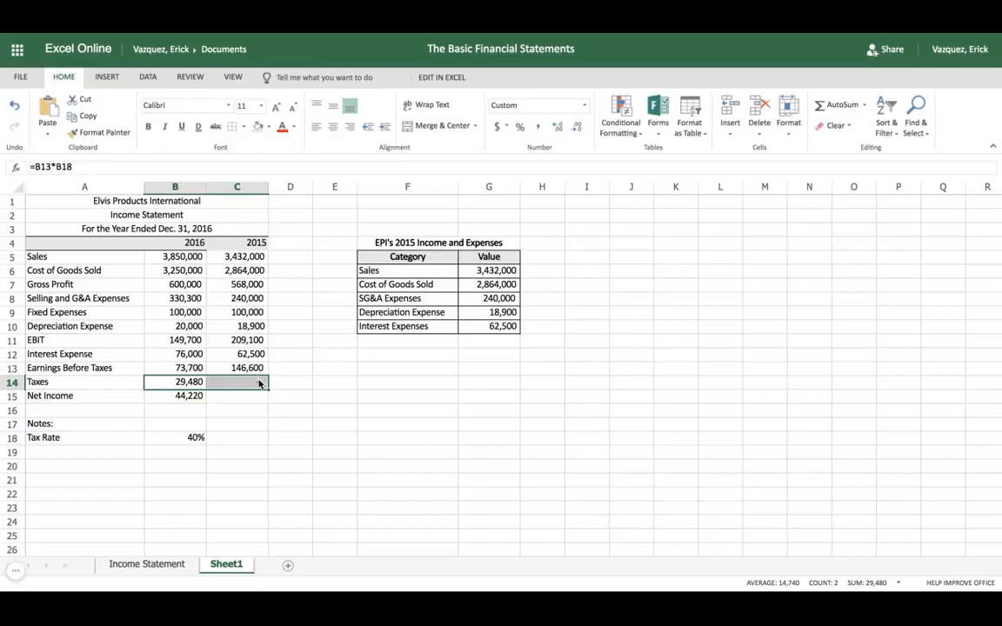
# Make the tax rate reference absolute in the 2016 Taxes formula, =B13*$B$18, and fill it from B14 into C14
pyautogui.click(196, 384)
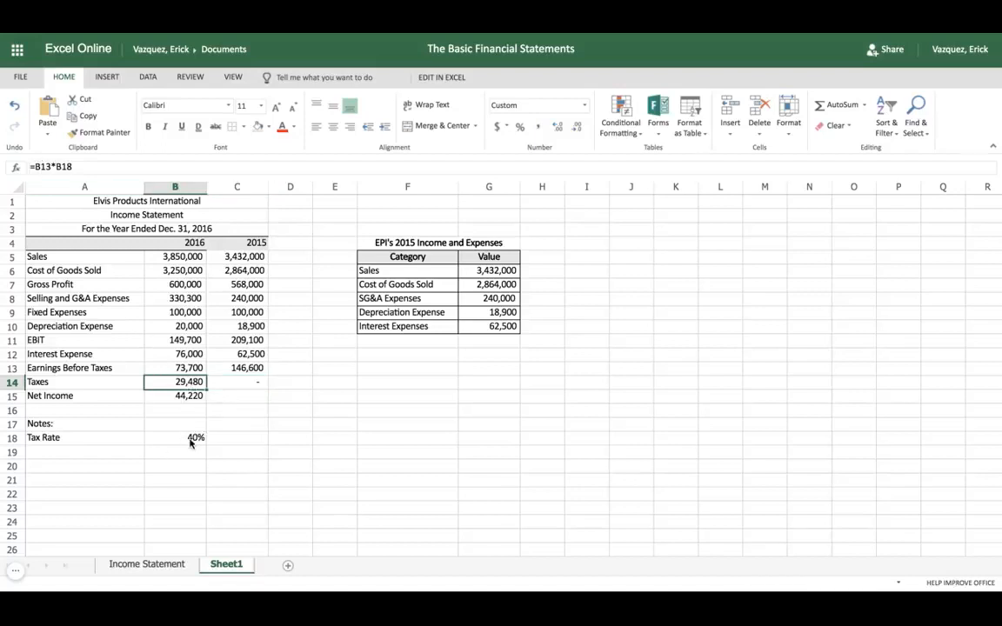
pyautogui.click(85, 167)
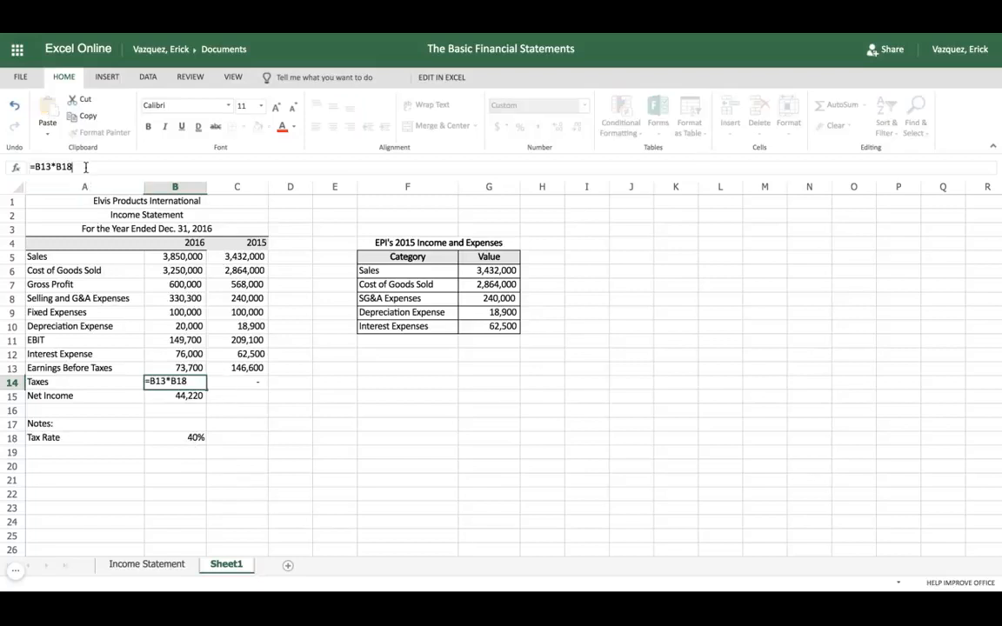
pyautogui.click(175, 437)
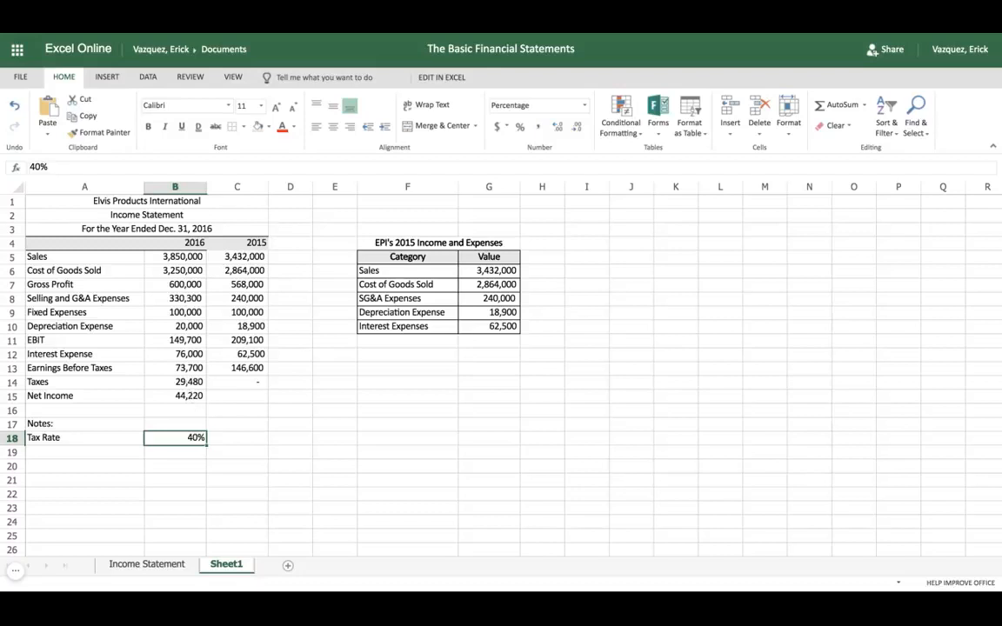
pyautogui.click(187, 383)
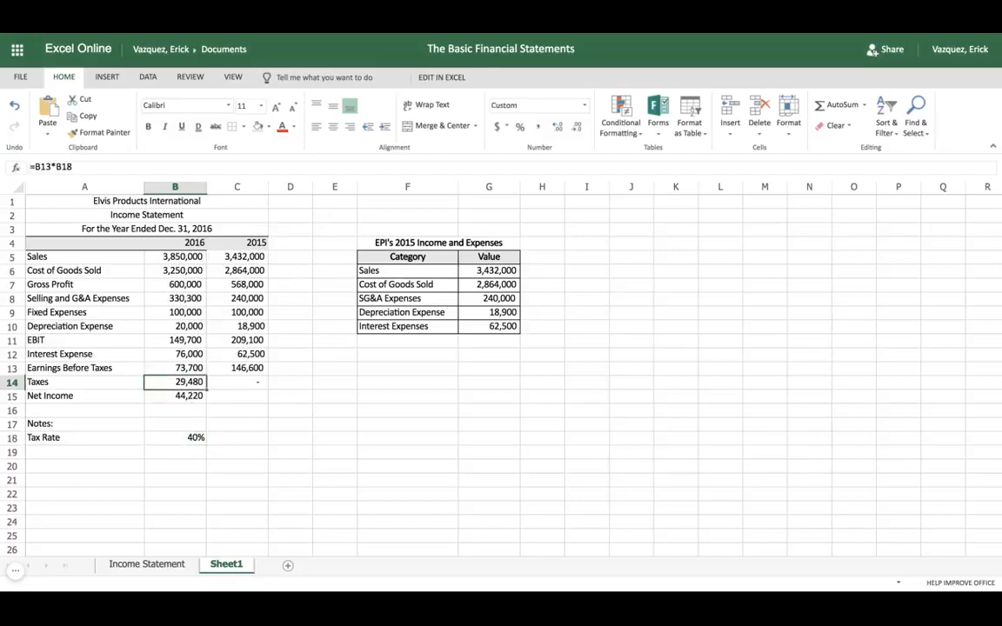
pyautogui.click(56, 166)
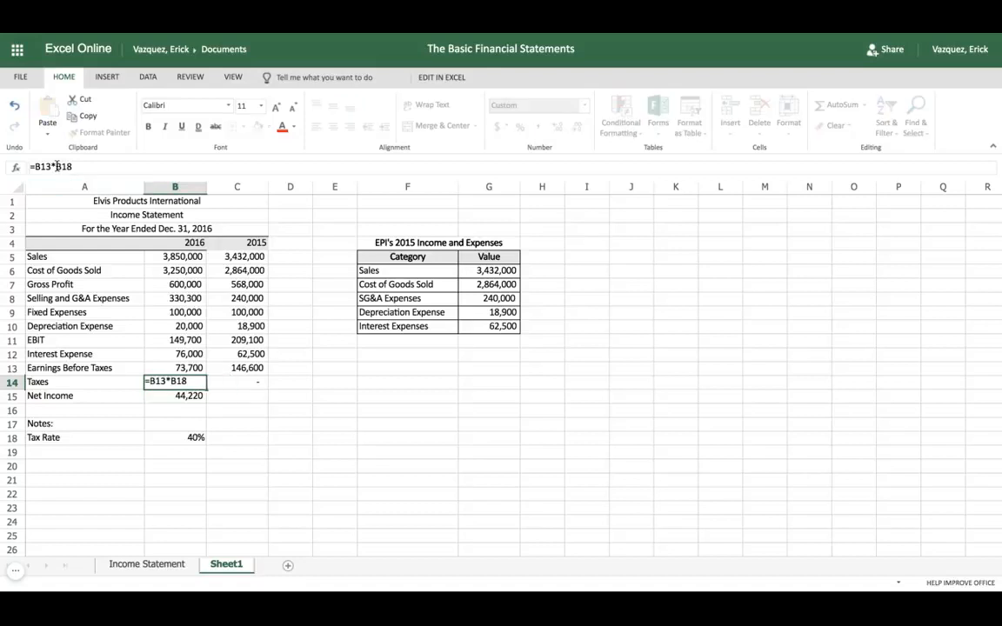
pyautogui.write('$')
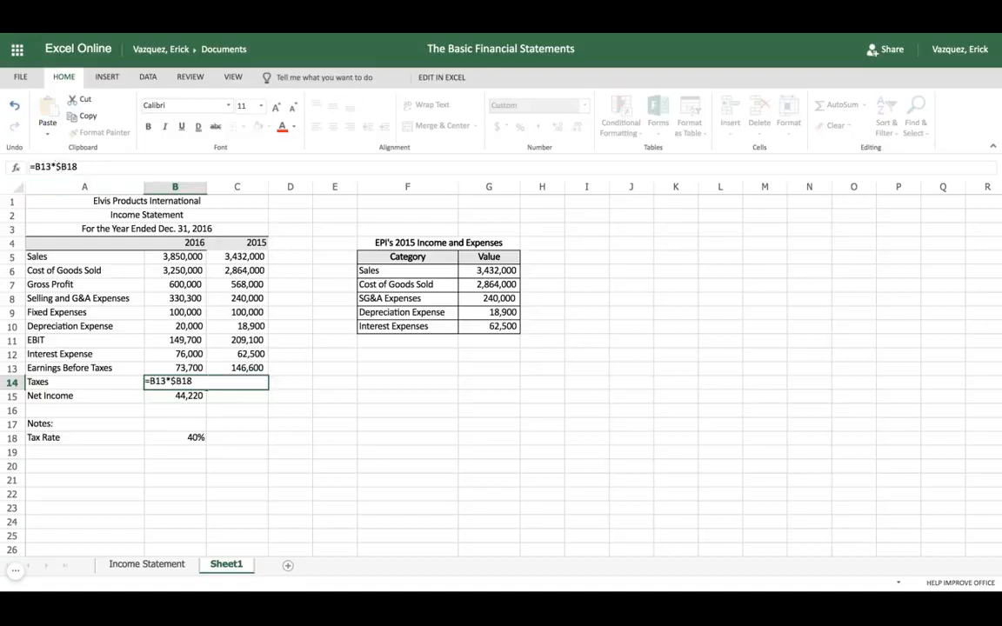
pyautogui.click(70, 166)
pyautogui.write('$')
pyautogui.press('Tab')
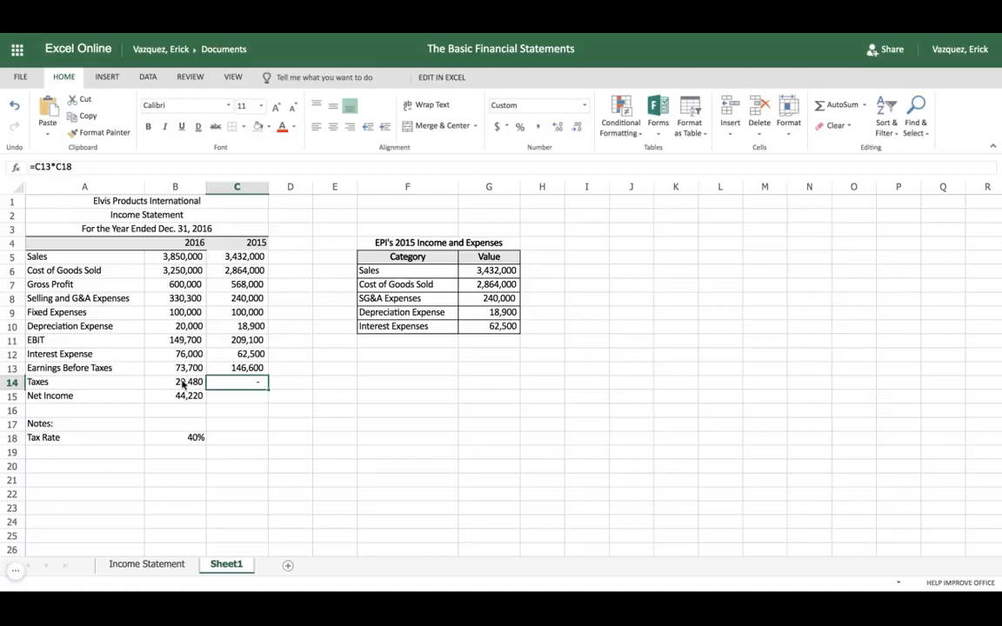
pyautogui.click(183, 380)
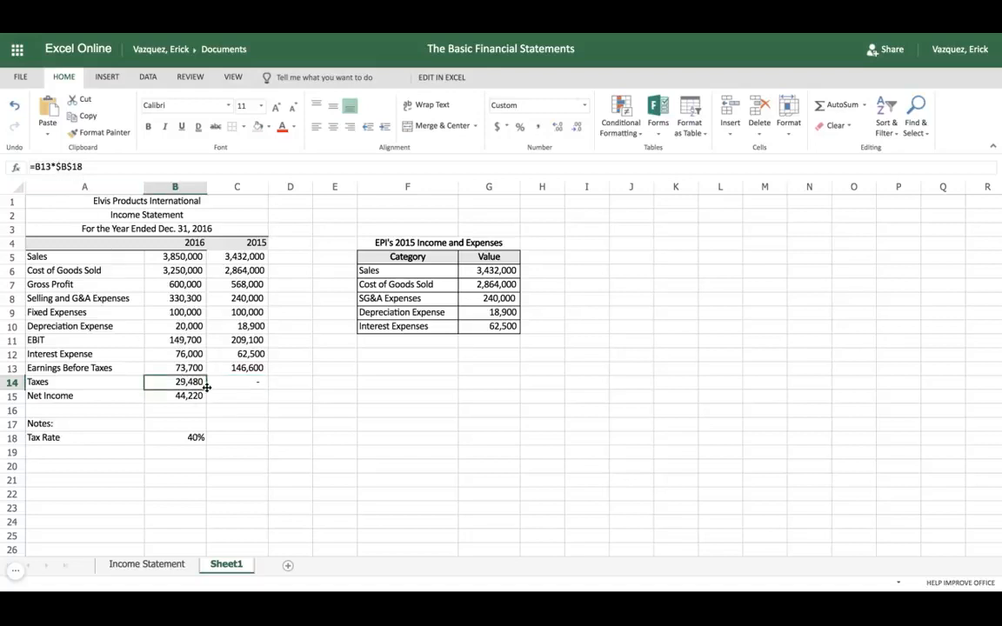
pyautogui.moveTo(206, 384); pyautogui.dragTo(248, 384)
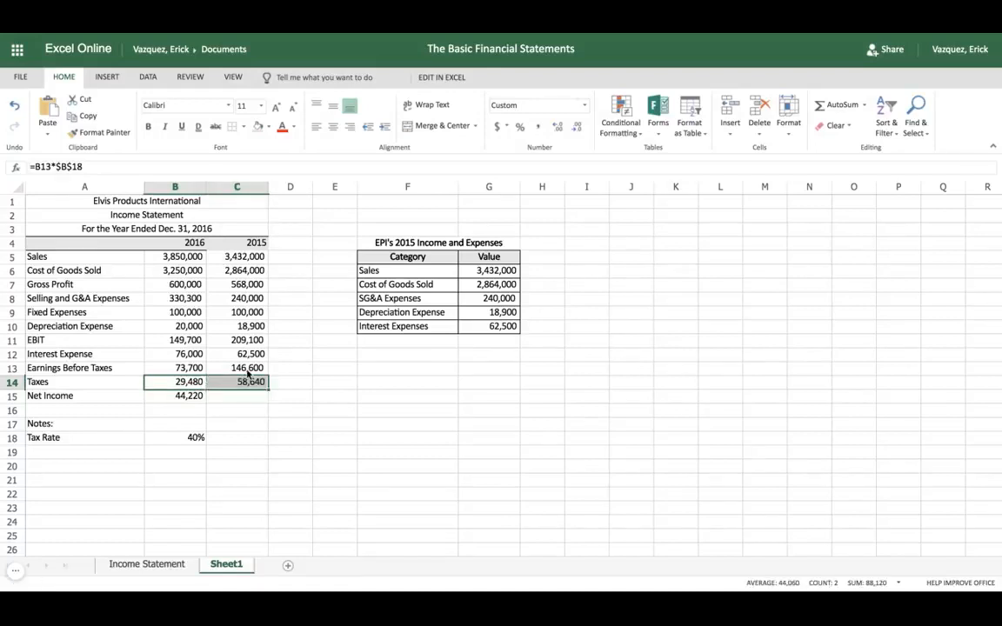
# Add a bottom border to the 2015 header cell C4
pyautogui.click(240, 243)
pyautogui.click(244, 126)
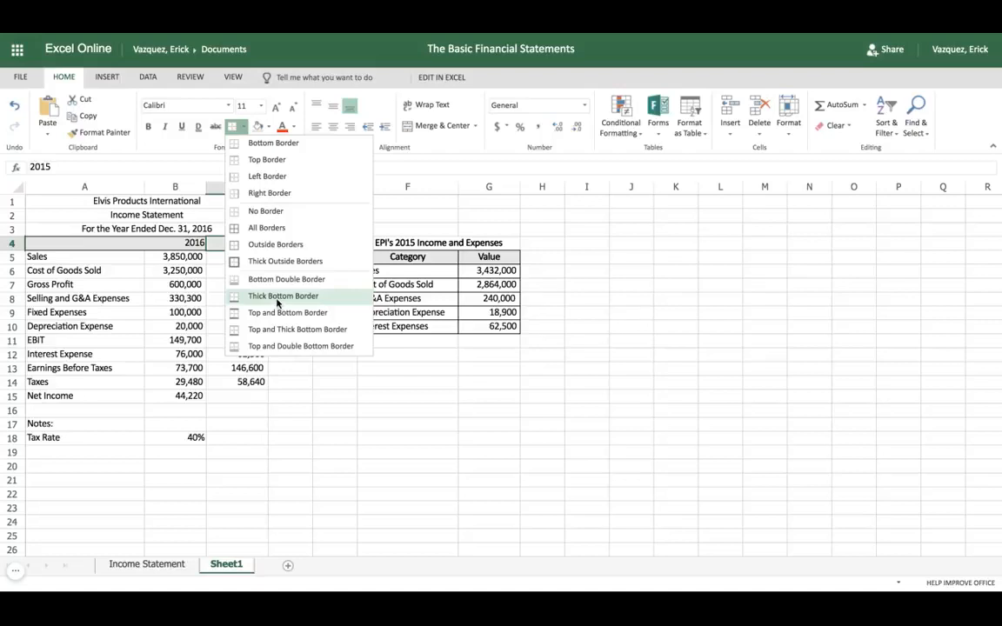
pyautogui.click(257, 145)
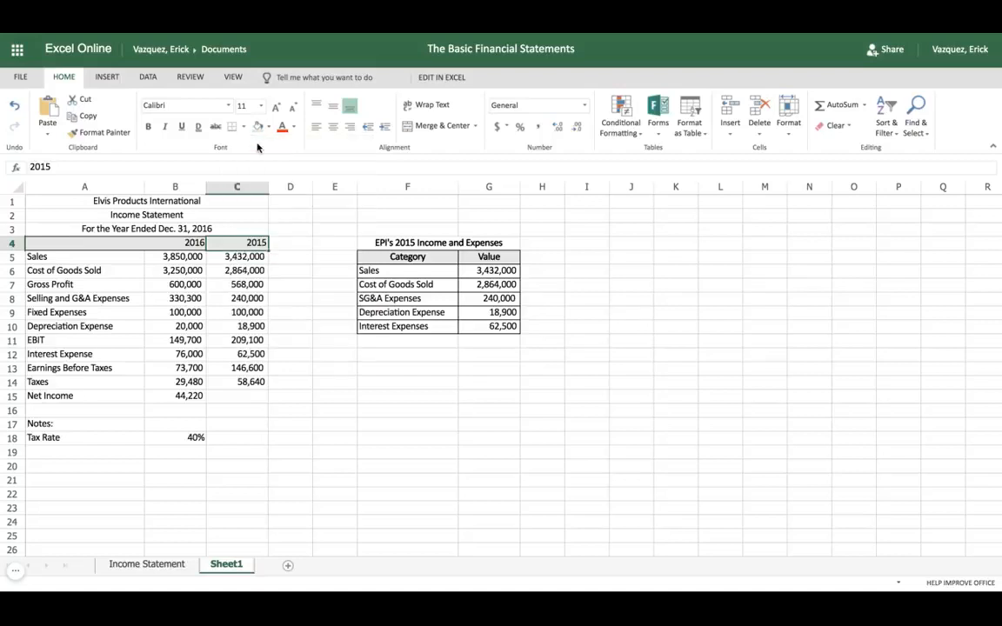
pyautogui.click(307, 354)
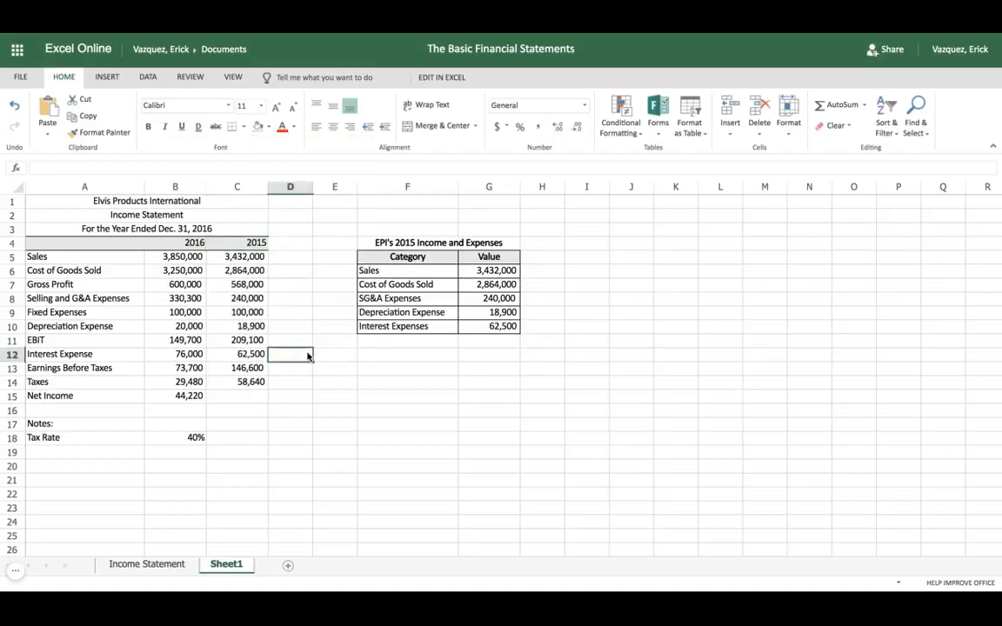
# Fill the Net Income formula from B15 into C15
pyautogui.click(233, 396)
pyautogui.click(197, 397)
pyautogui.click(210, 397)
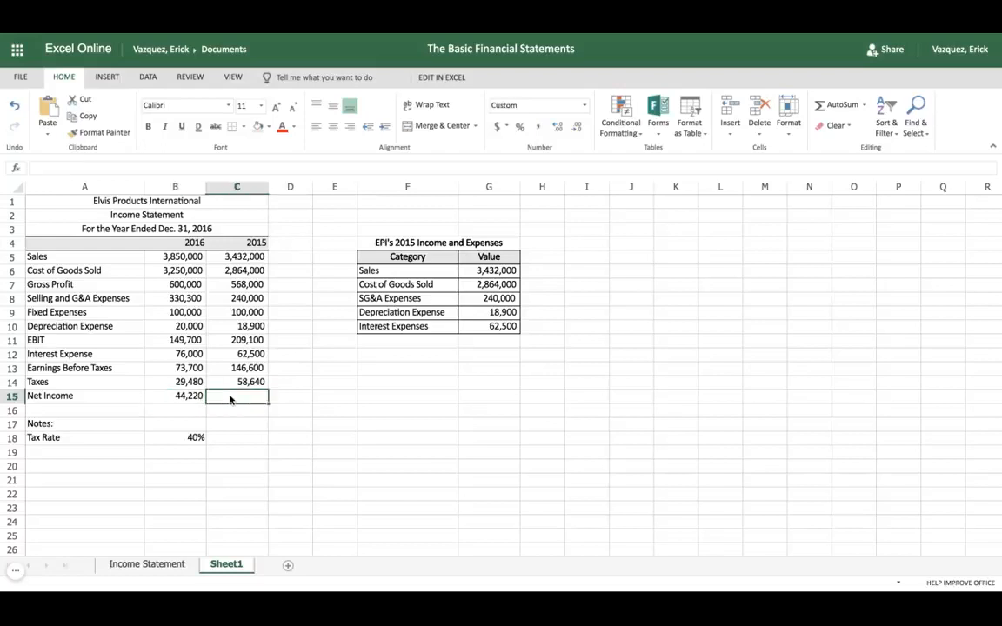
pyautogui.click(181, 397)
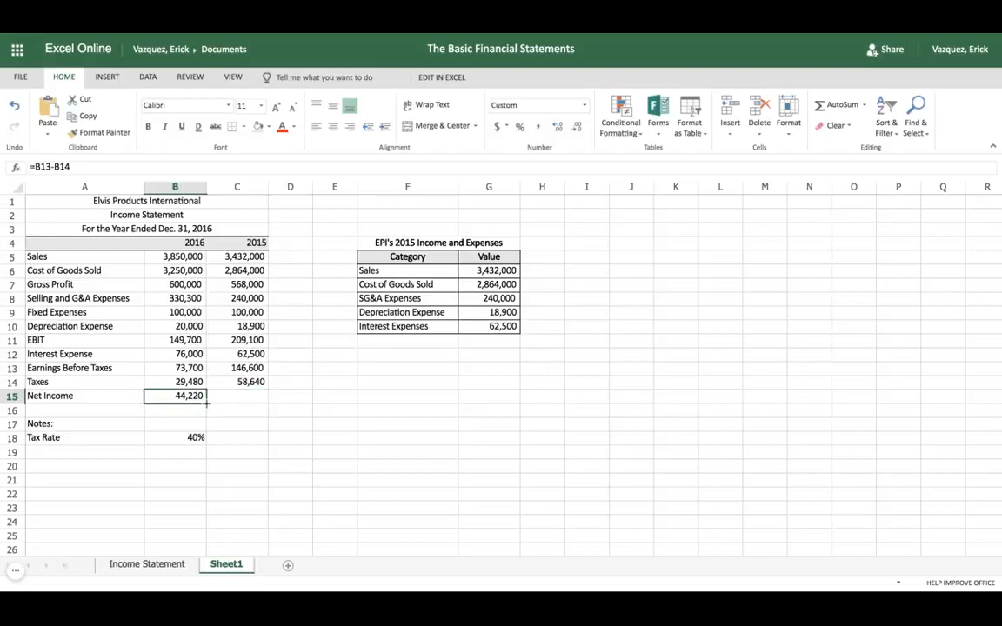
pyautogui.moveTo(207, 403); pyautogui.dragTo(261, 402)
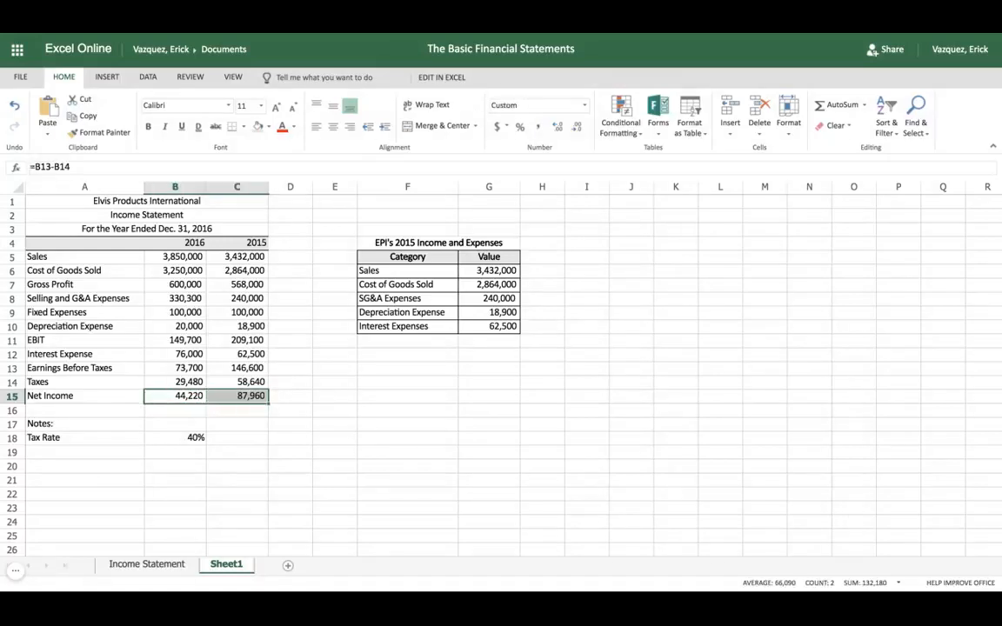
pyautogui.click(303, 399)
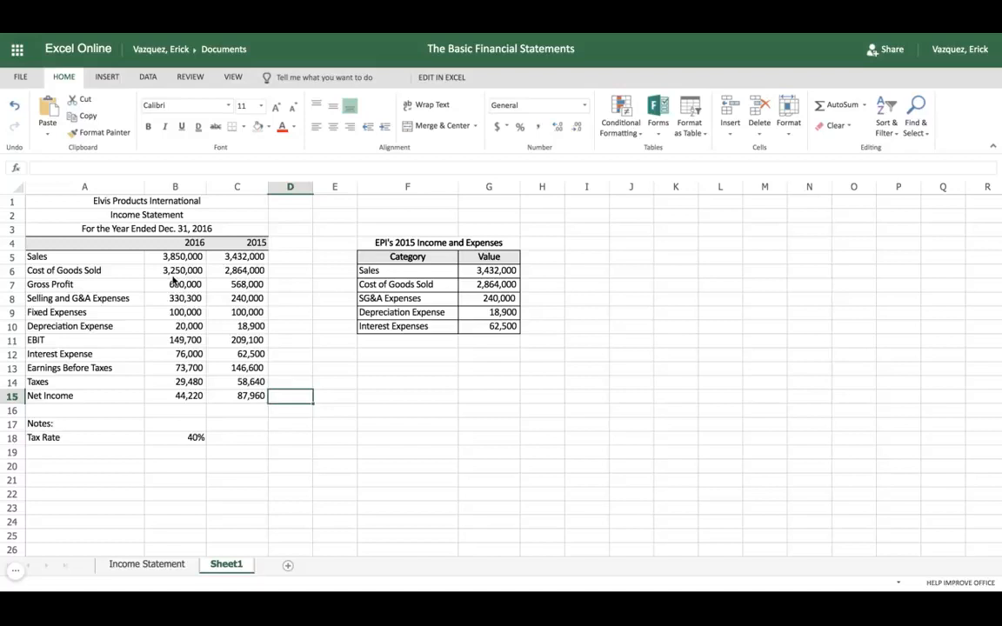
# Add bottom borders under the Cost of Goods Sold, Depreciation Expense and Taxes values in B6:C6, B10:C10 and B14:C14
pyautogui.click(173, 273)
pyautogui.hotkey('shift', 'Right')
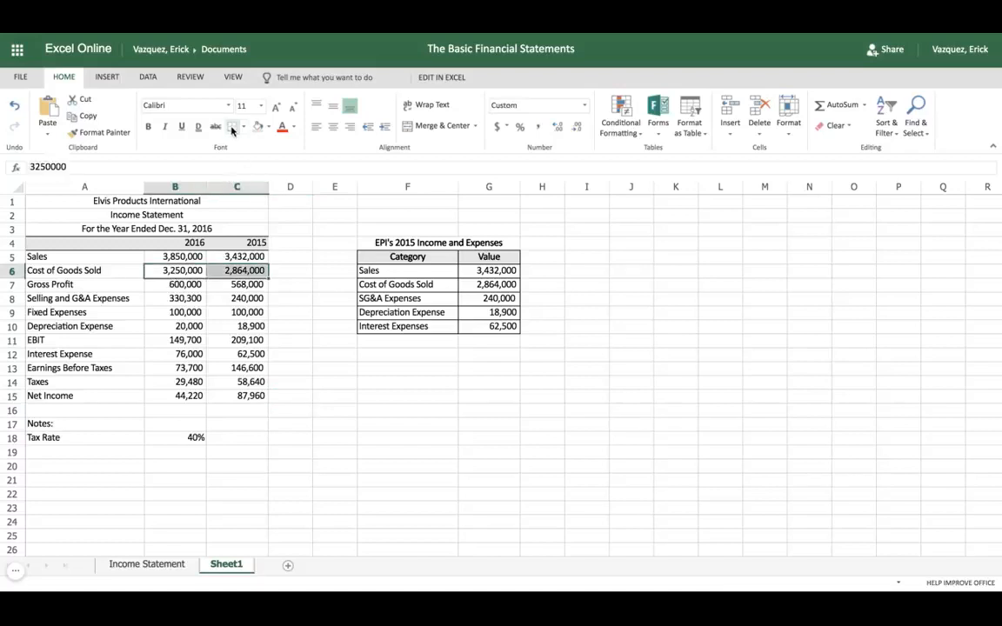
pyautogui.click(180, 326)
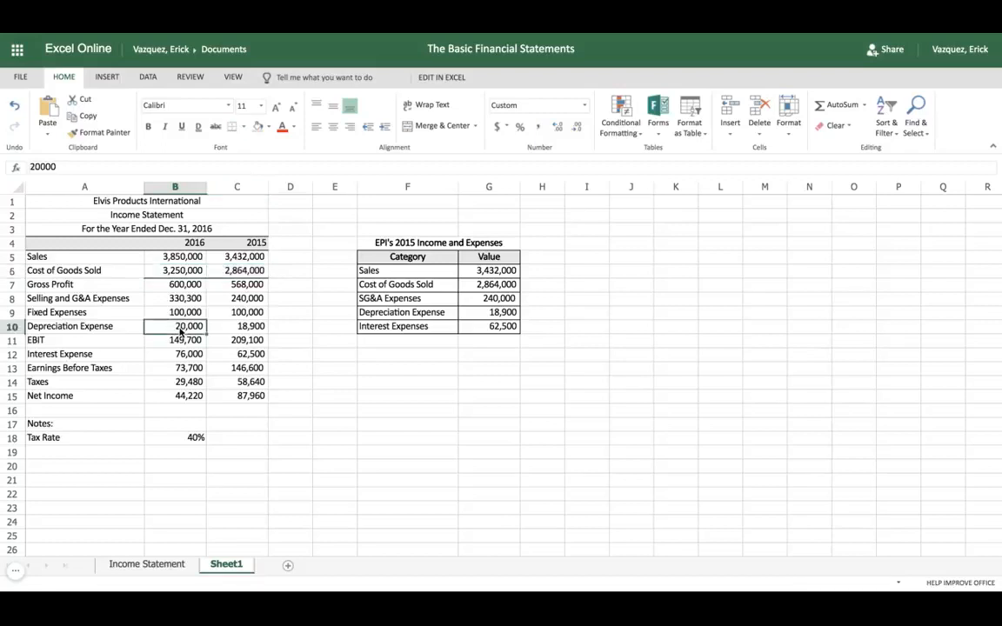
pyautogui.hotkey('shift', 'Right')
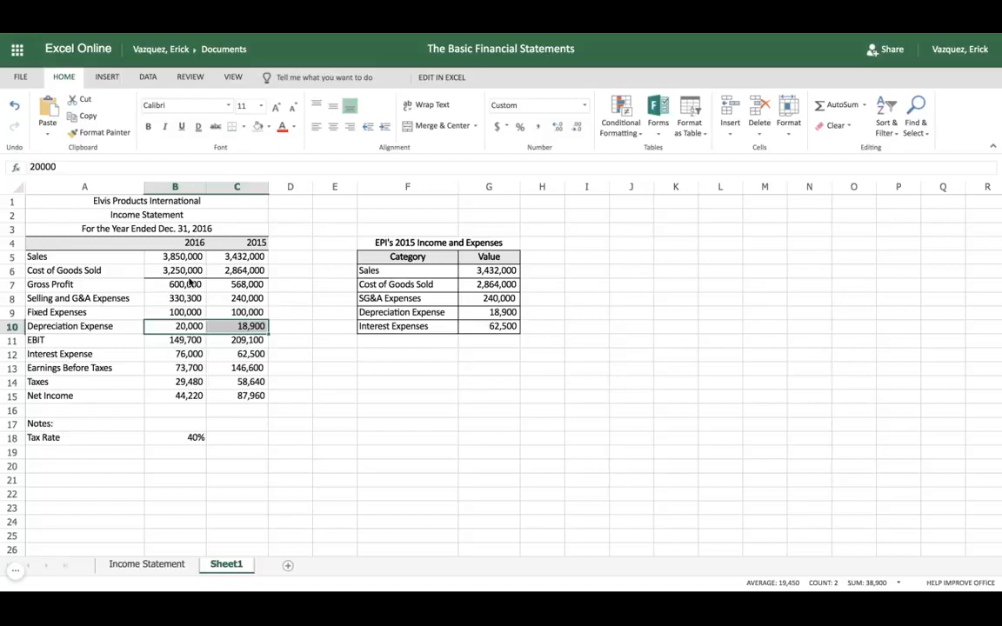
pyautogui.click(177, 383)
pyautogui.hotkey('shift', 'Right')
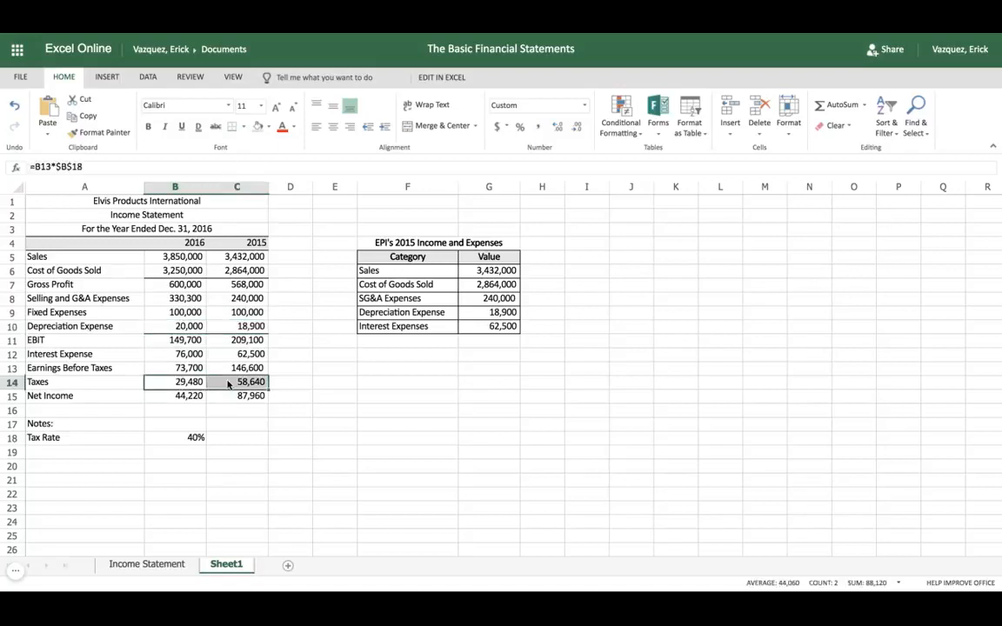
pyautogui.click(243, 127)
pyautogui.click(228, 444)
# Apply a bottom double border to the Net Income values in B15:C15
pyautogui.click(188, 396)
pyautogui.hotkey('shift', 'Right')
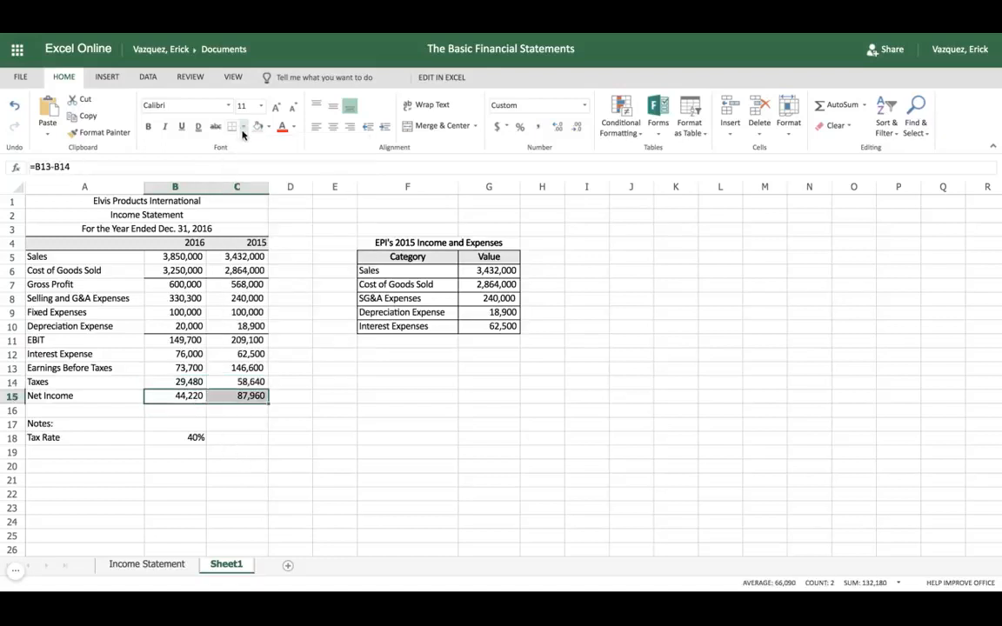
pyautogui.click(235, 127)
pyautogui.click(253, 279)
pyautogui.click(301, 385)
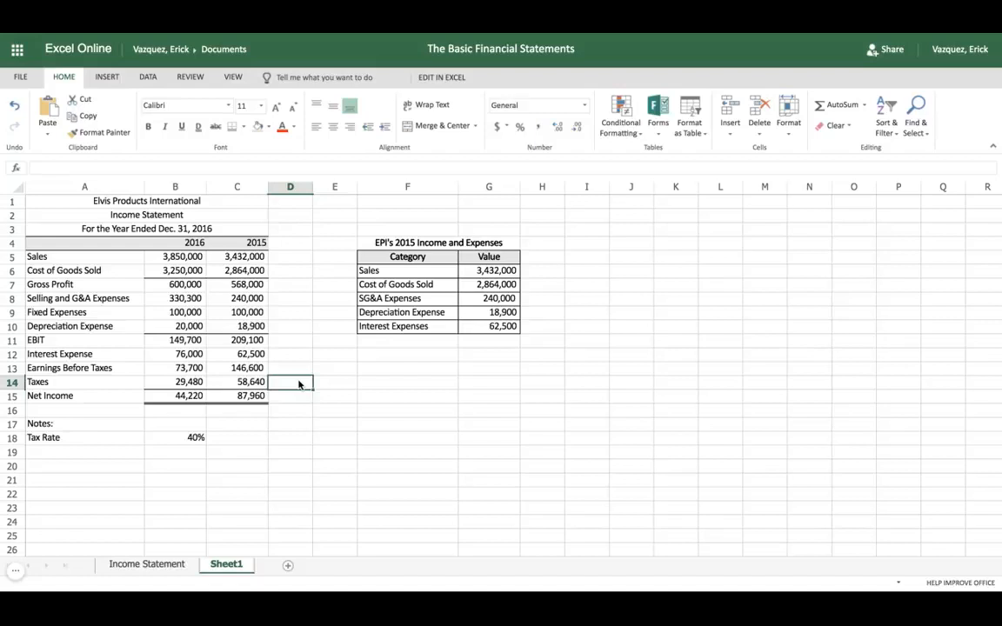
# Bold the Gross Profit values in B7:C7 and the EBIT values in B11:C11
pyautogui.click(166, 284)
pyautogui.hotkey('shift', 'Right')
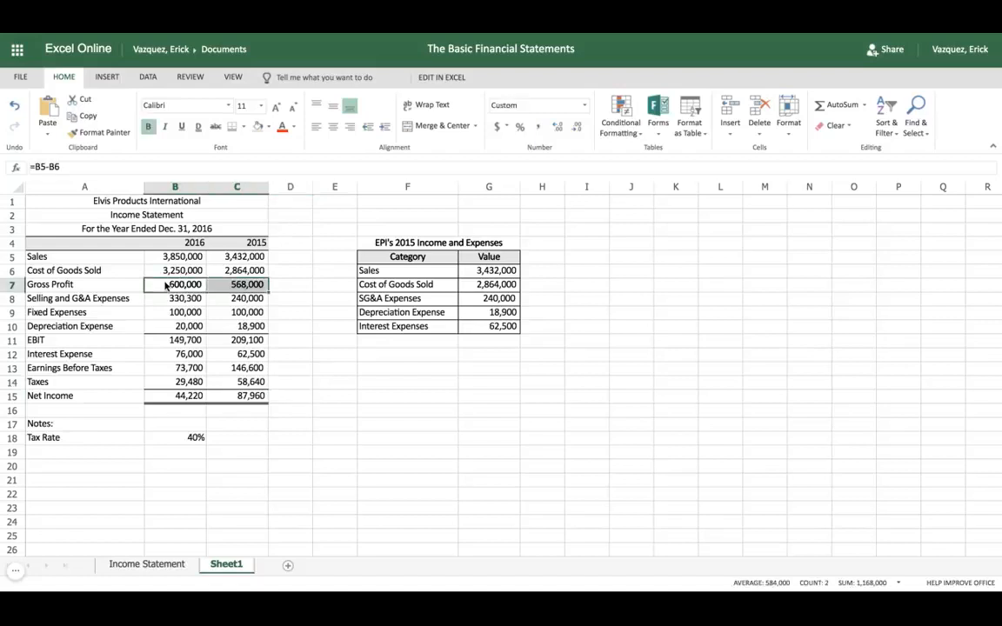
pyautogui.hotkey('ctrl', 'b')
pyautogui.click(182, 341)
pyautogui.hotkey('shift', 'Right')
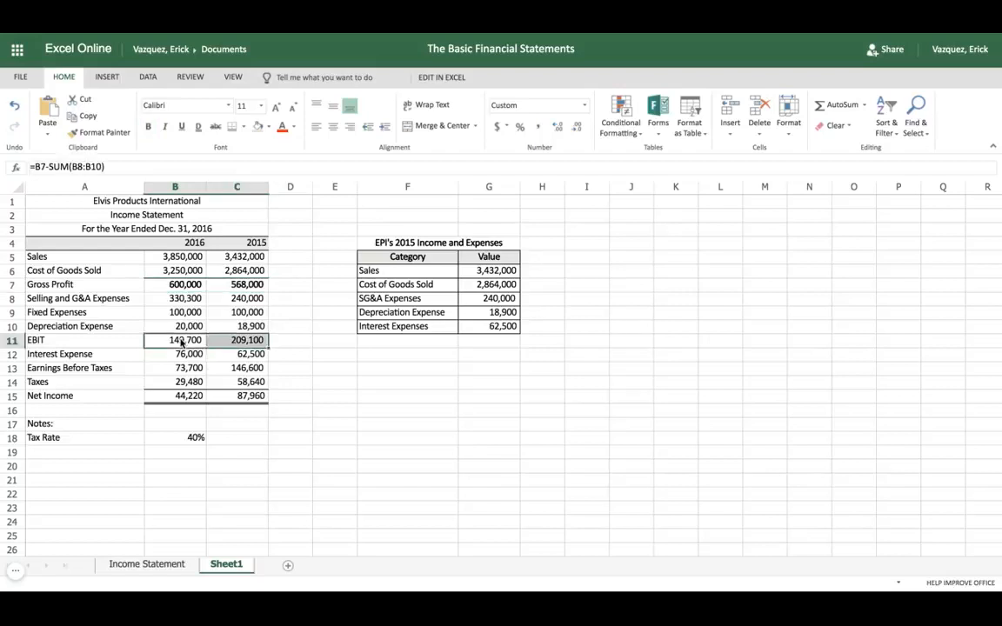
pyautogui.hotkey('ctrl', 'b')
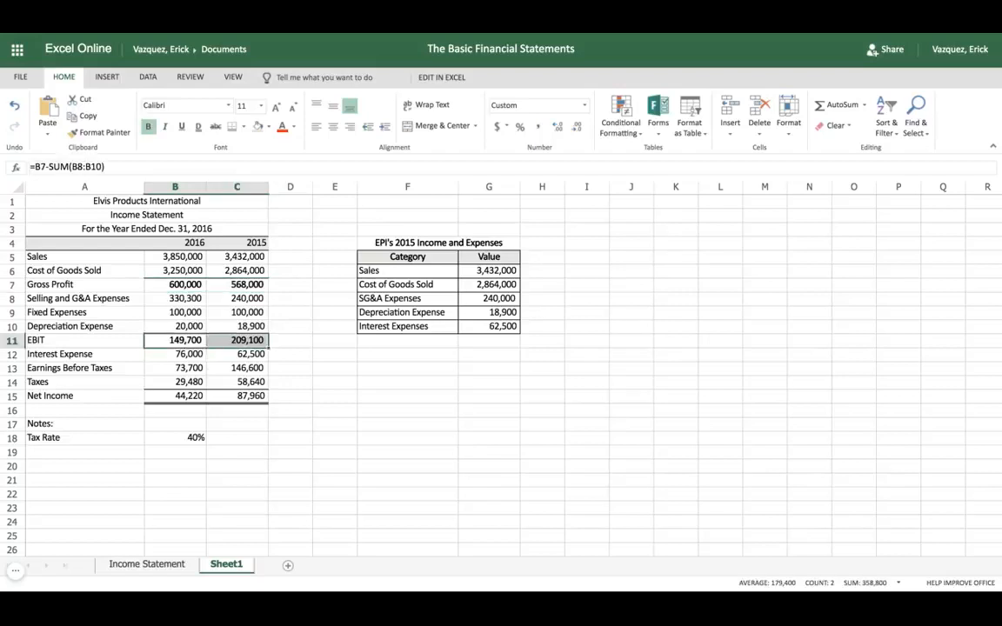
# Bold the Earnings Before Taxes values in B13:C13 and the Net Income values in B15:C15
pyautogui.click(188, 369)
pyautogui.hotkey('shift', 'Right')
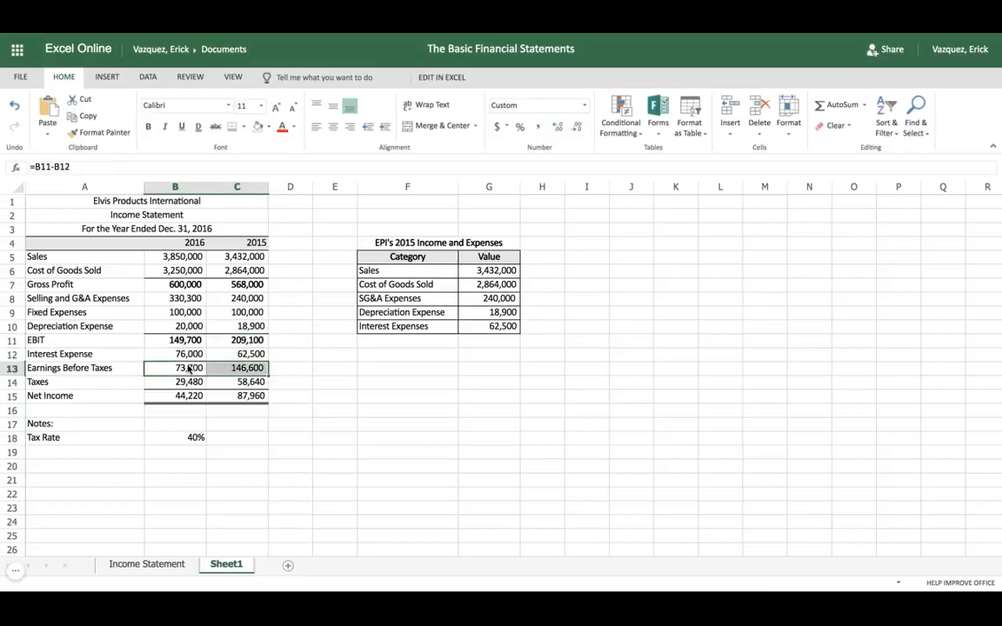
pyautogui.hotkey('ctrl', 'b')
pyautogui.click(185, 397)
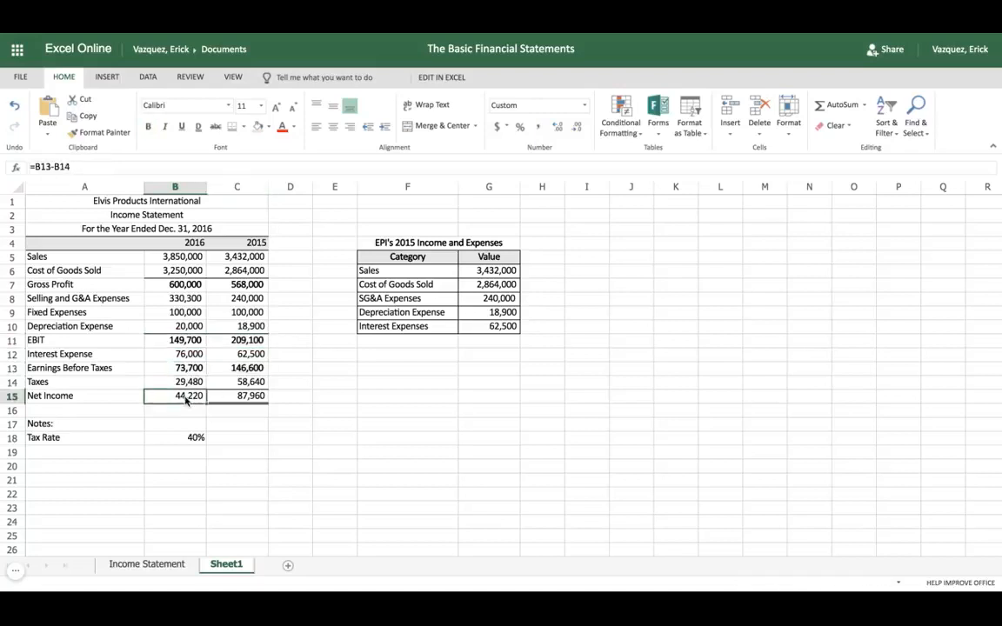
pyautogui.moveTo(185, 397); pyautogui.dragTo(237, 397)
pyautogui.hotkey('ctrl', 'b')
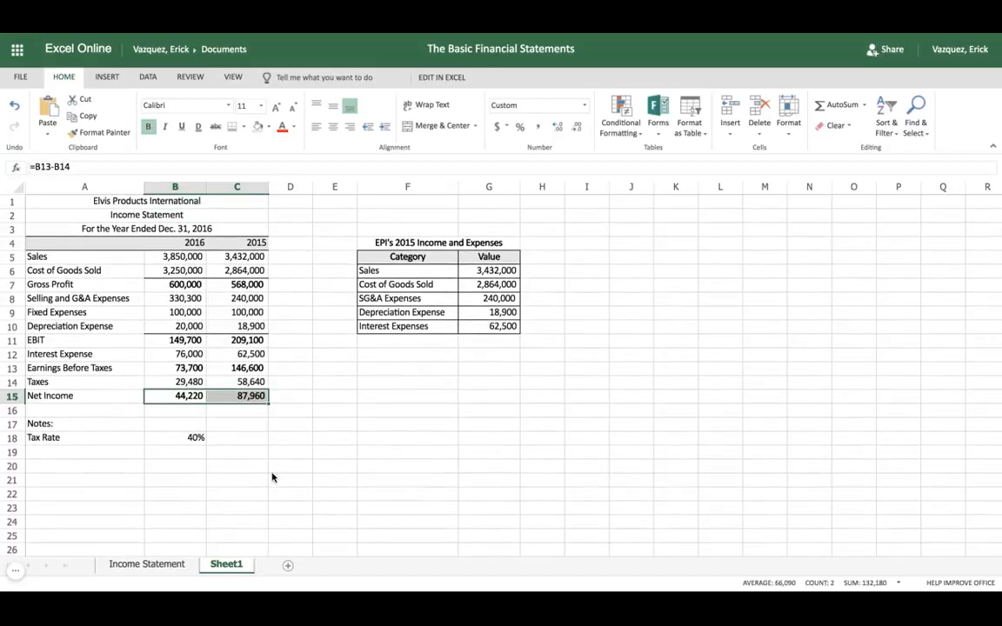
# Check the formatting on the finished Income Statement sheet for comparison and return to Sheet1
pyautogui.click(160, 566)
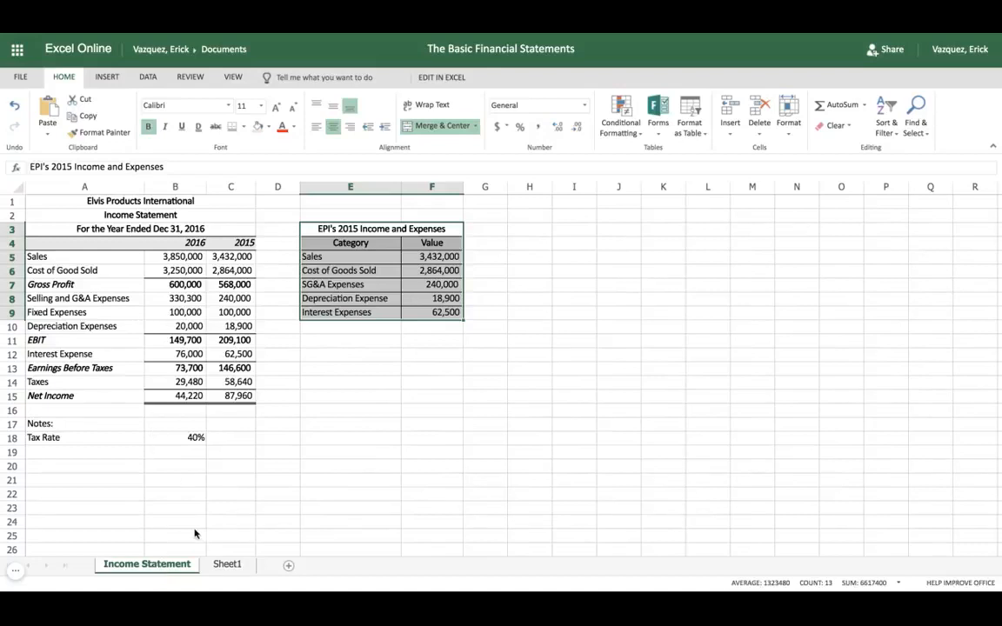
pyautogui.click(218, 564)
pyautogui.click(254, 494)
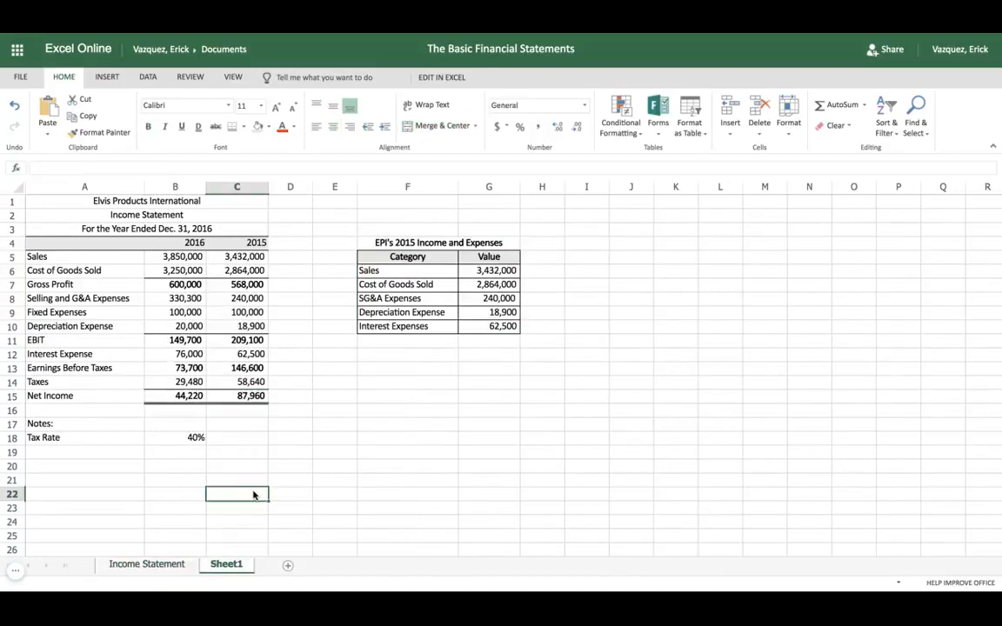